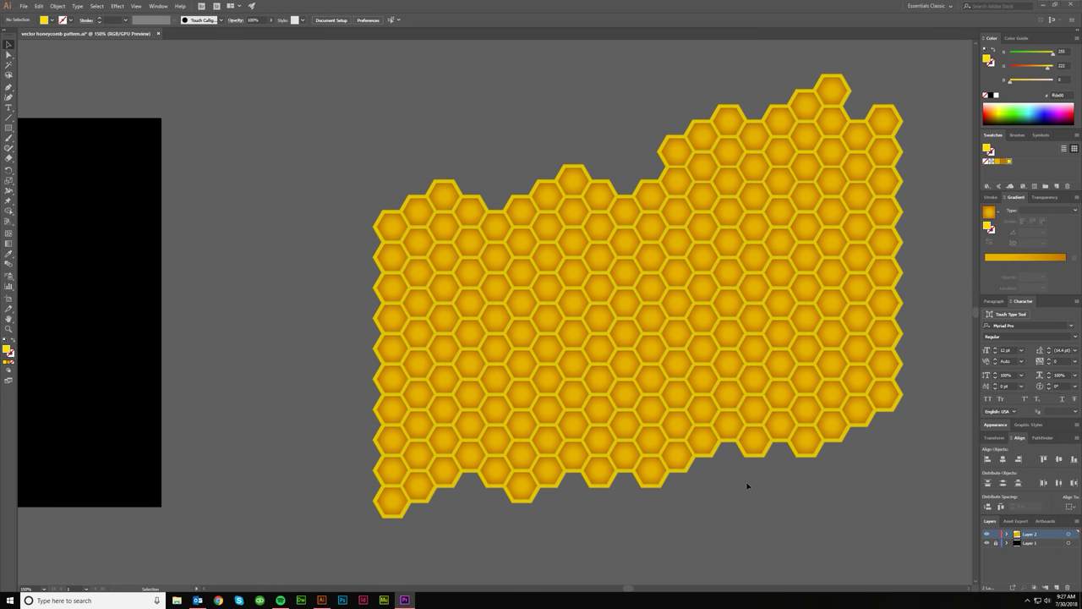
Scroll the canvas to centre the empty black artboard beside the finished honeycomb reference
scroll(744, 485, "right", 1)
scroll(742, 485, "right", 2)
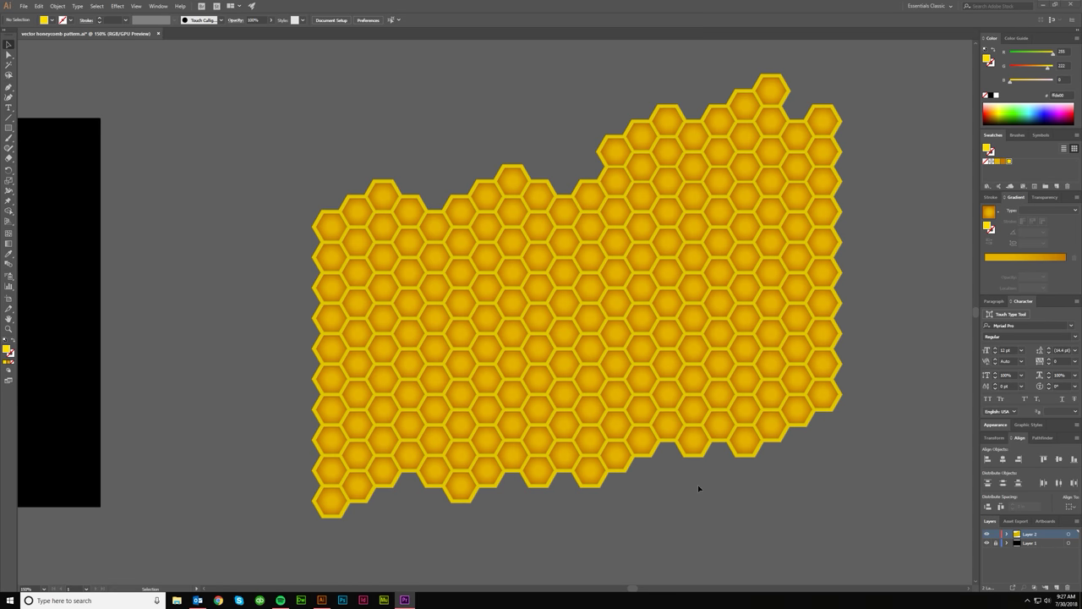
scroll(681, 492, "left", 10)
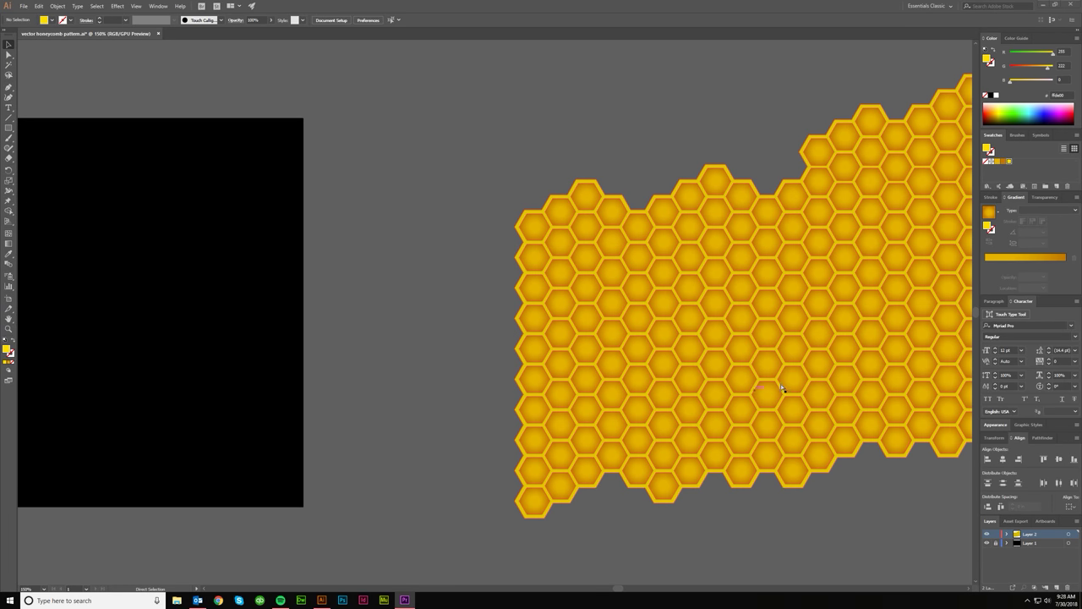
scroll(723, 364, "left", 16)
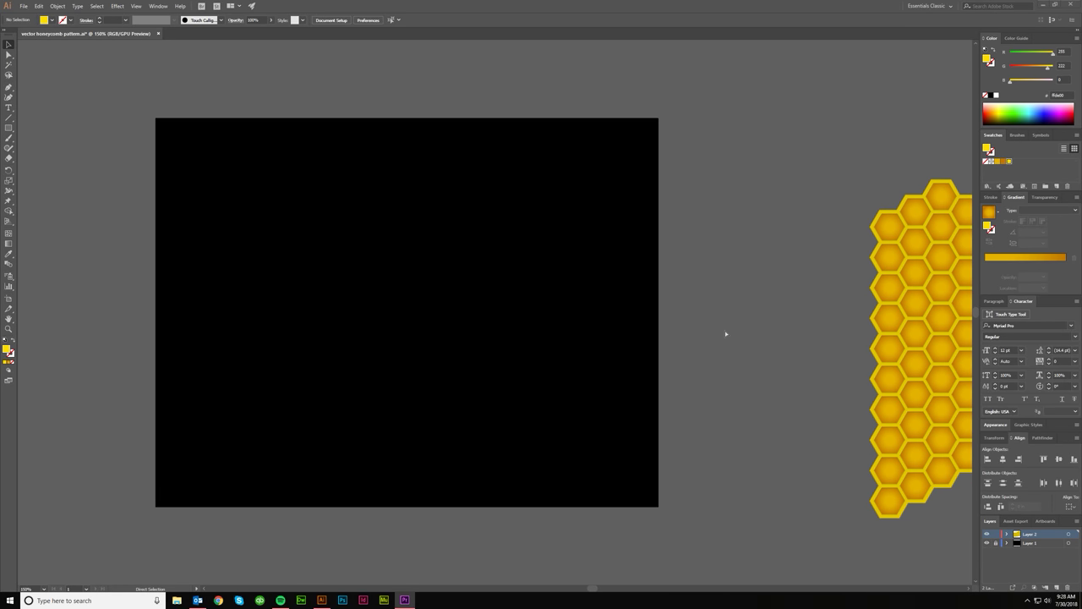
scroll(726, 334, "left", 2)
scroll(742, 338, "down", 1)
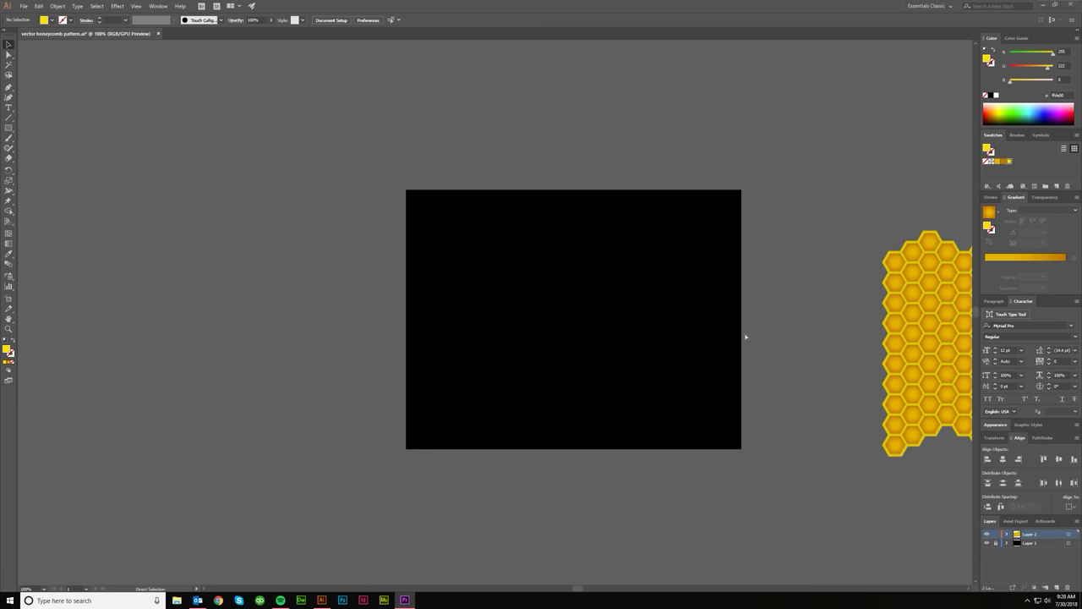
scroll(774, 351, "right", 1)
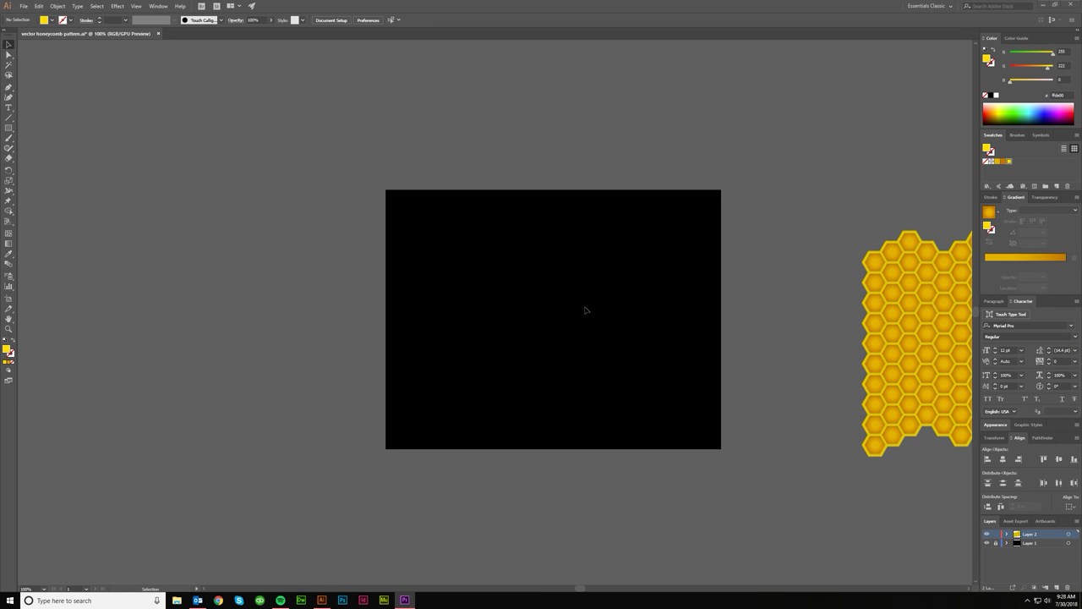
scroll(616, 262, "right", 2)
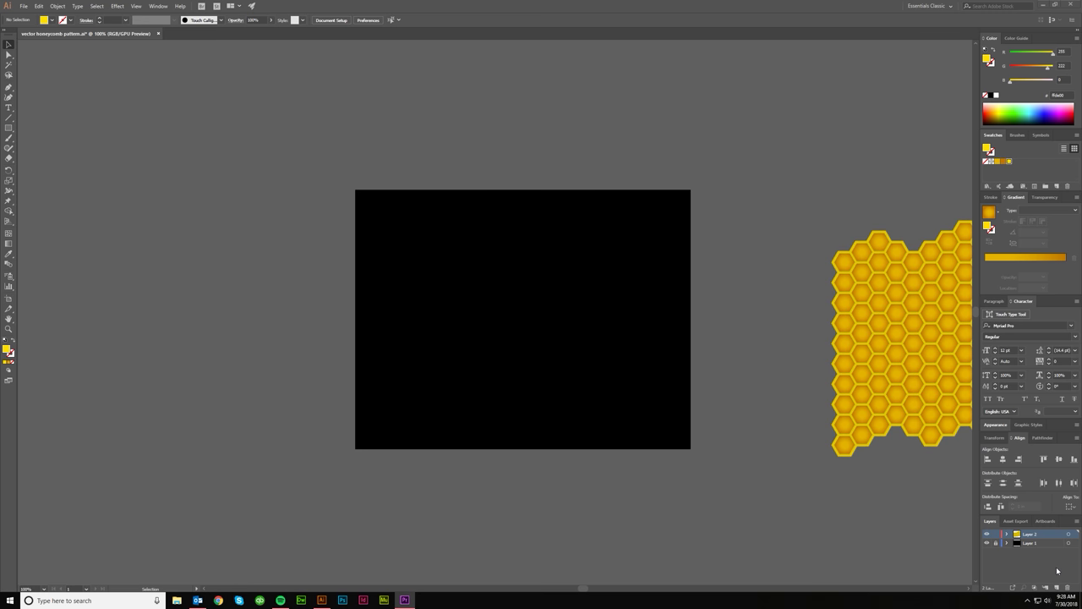
Lock Layer 1, the black background layer, in the Layers panel
left_click(997, 543)
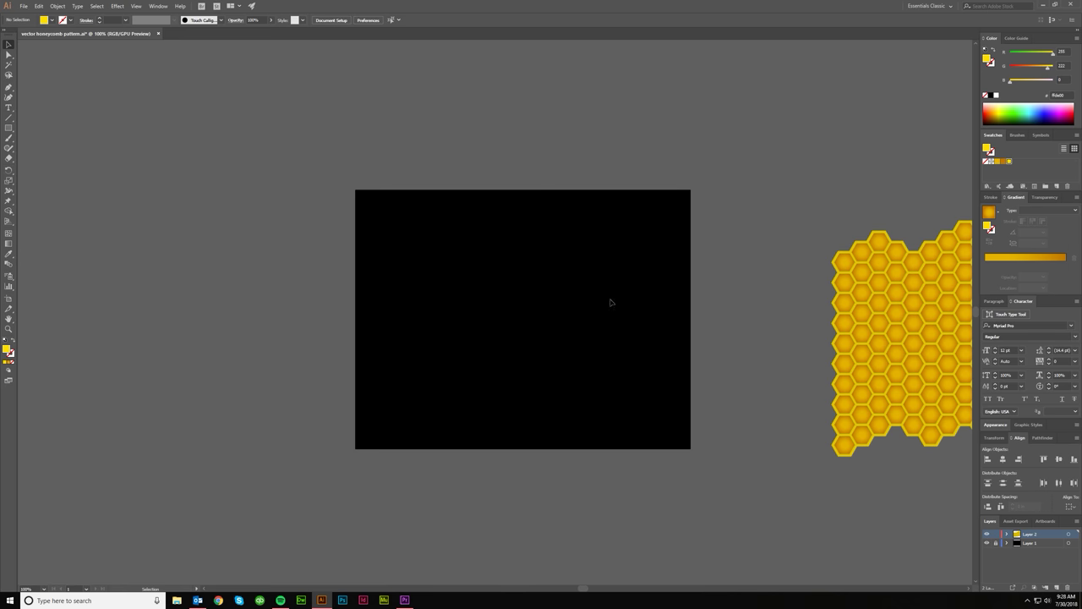
scroll(478, 290, "right", 3)
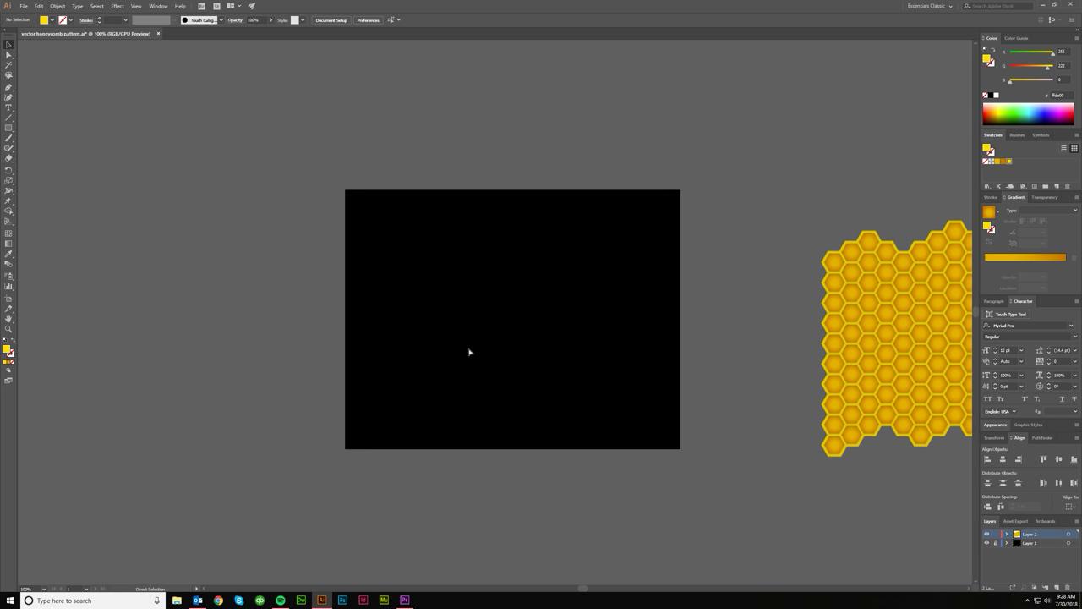
Draw a six-sided yellow hexagon with the Polygon tool
left_click(9, 128)
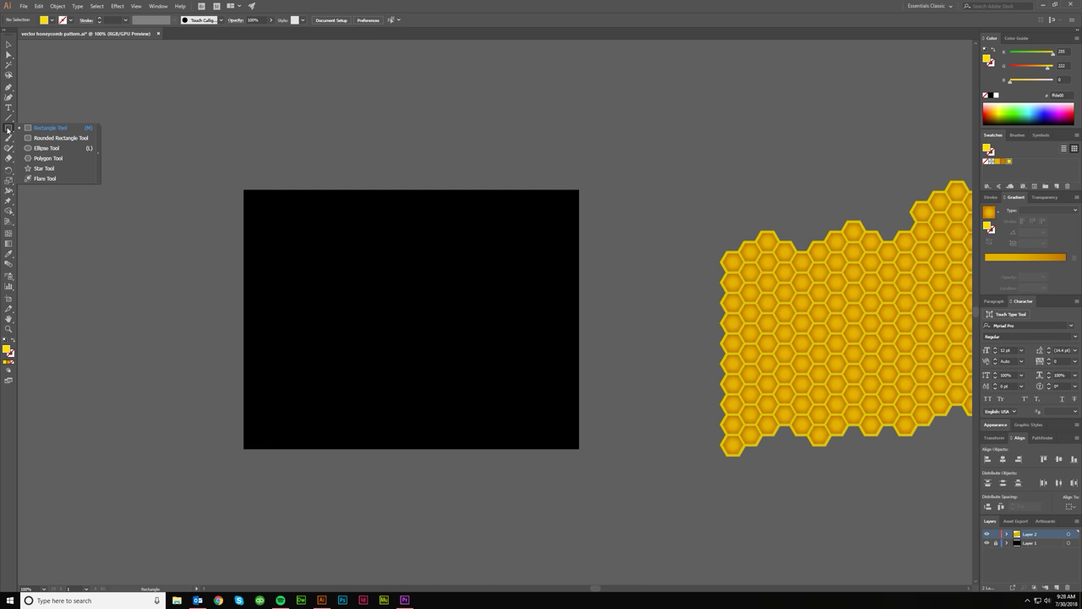
left_click(49, 162)
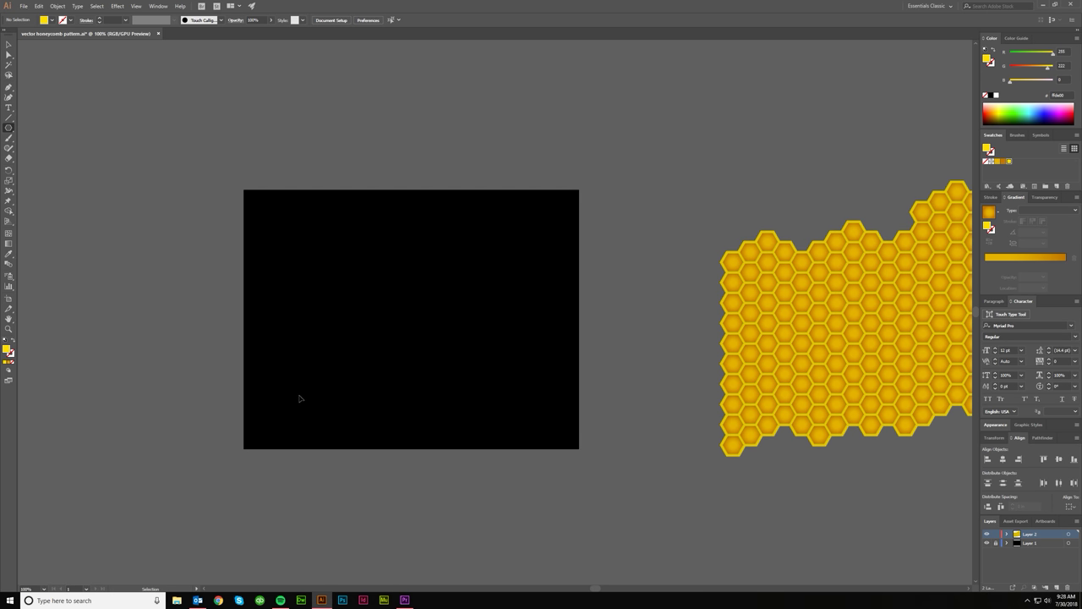
scroll(300, 397, "down", 1)
scroll(300, 396, "left", 1)
left_click(229, 410)
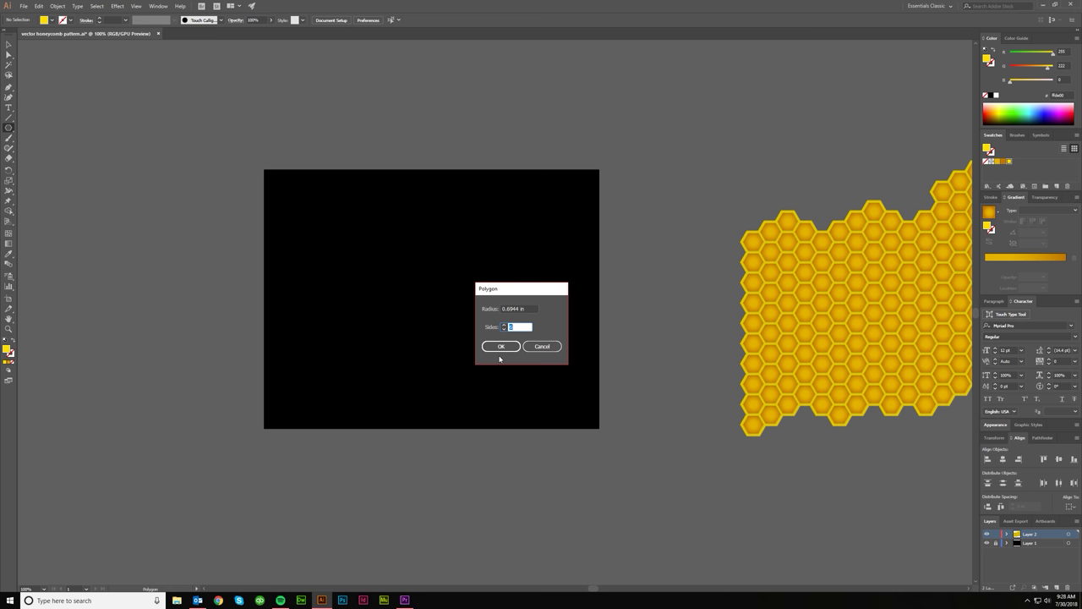
left_click(501, 346)
Move the hexagon onto the black artboard's lower-left corner
left_click(10, 44)
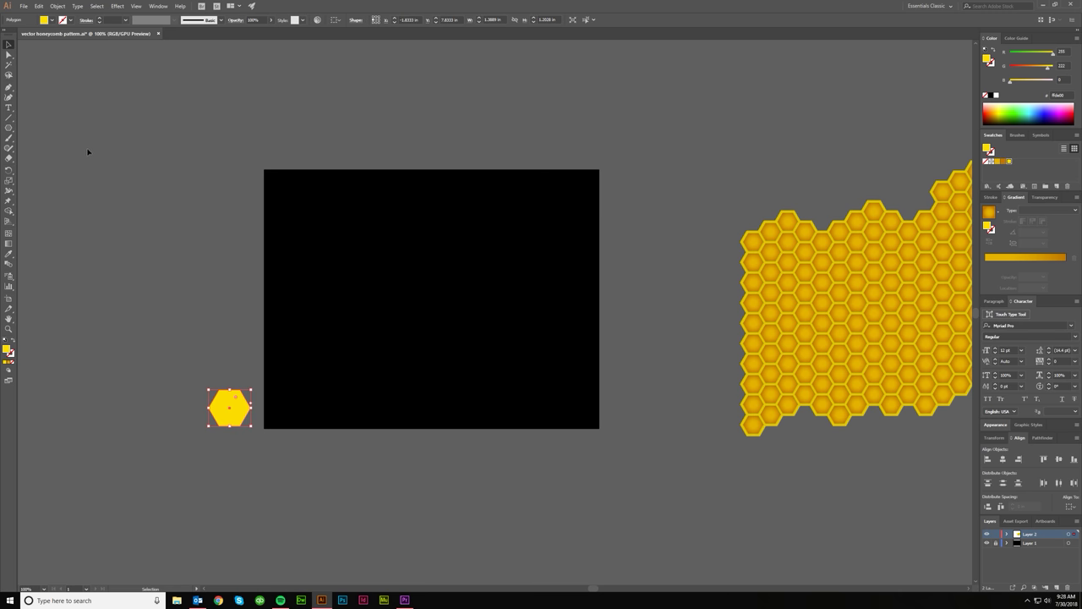
left_click(87, 149)
left_click_drag(232, 411, 305, 401)
left_click(875, 424)
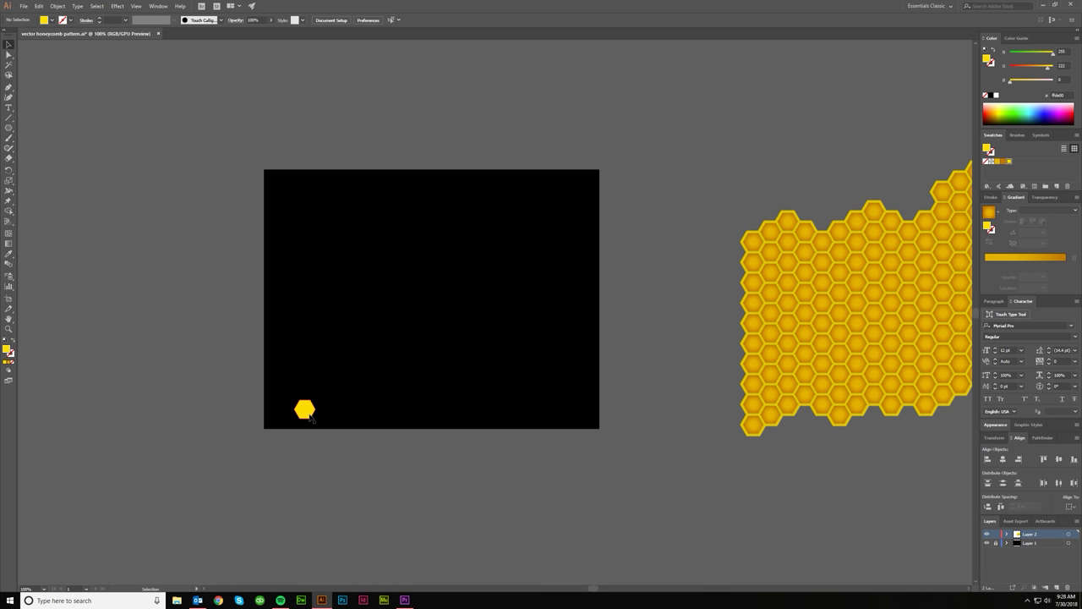
left_click_drag(311, 412, 298, 409)
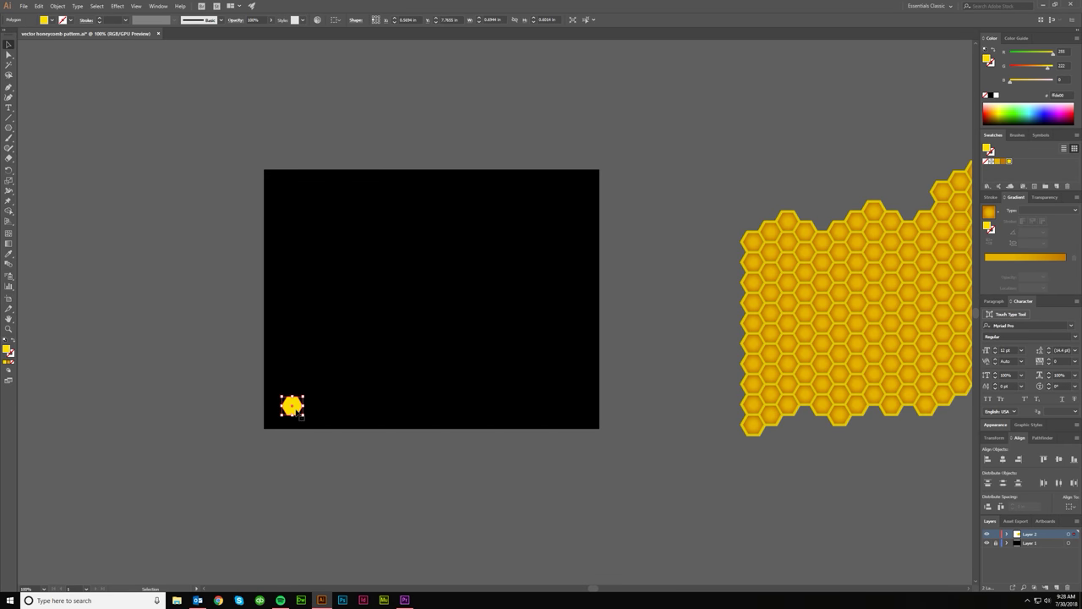
Copy the hexagon one cell upward and repeat with Ctrl+D into a column of twelve
mouse_move(296, 409)
left_mouse_down()
mouse_move(297, 323)
mouse_move(298, 387)
left_mouse_up()
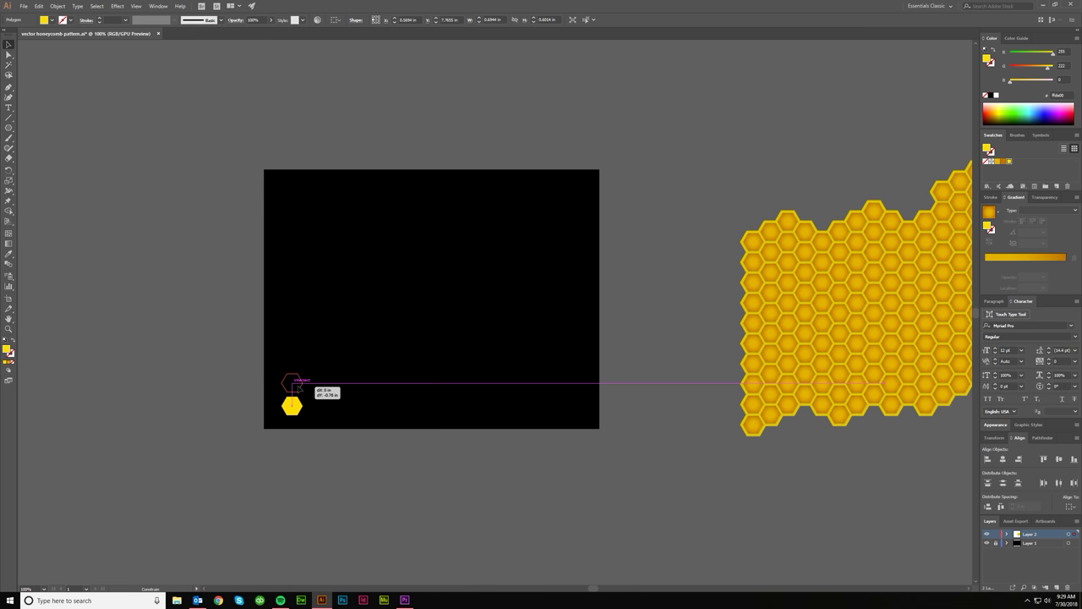
left_click_drag(299, 389, 300, 389)
key("alt")
left_click_drag(299, 389, 300, 390)
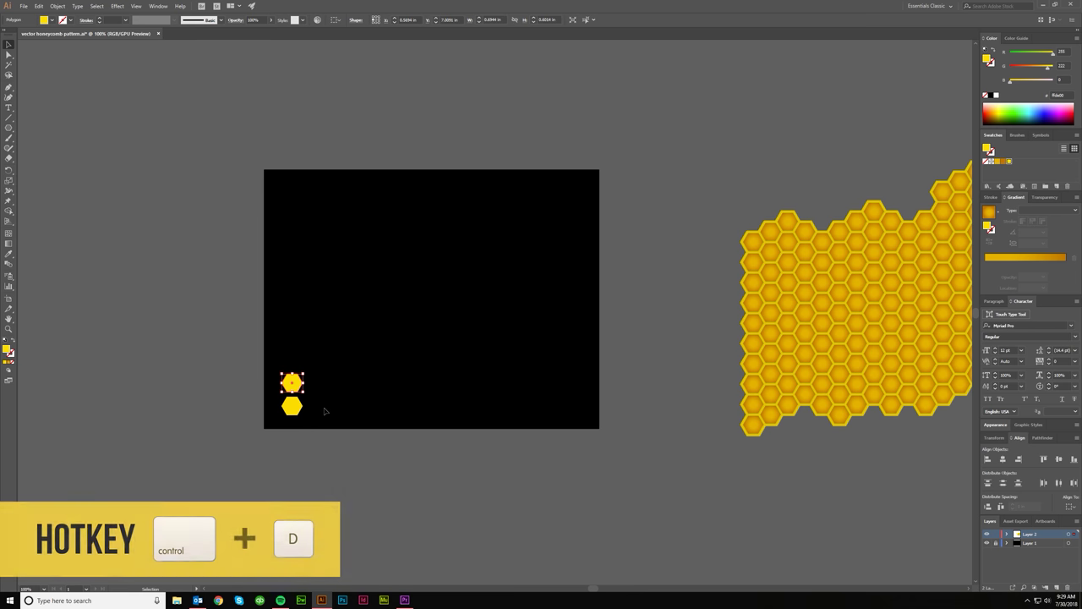
key("ctrl+d")
key("v")
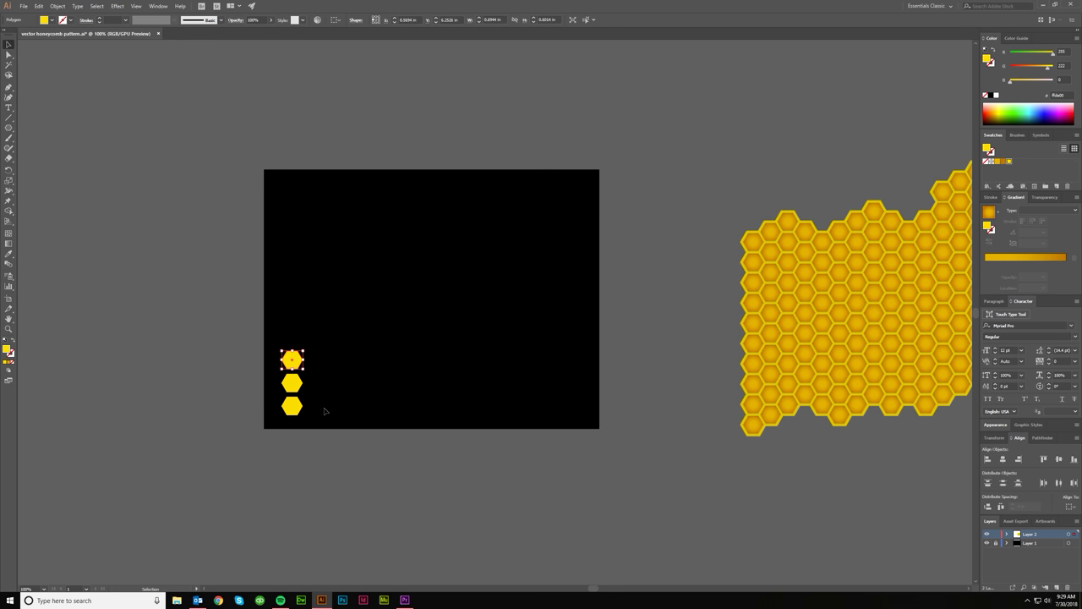
key("ctrl+d")
key("ctrl+d")
key("ctrl+d")
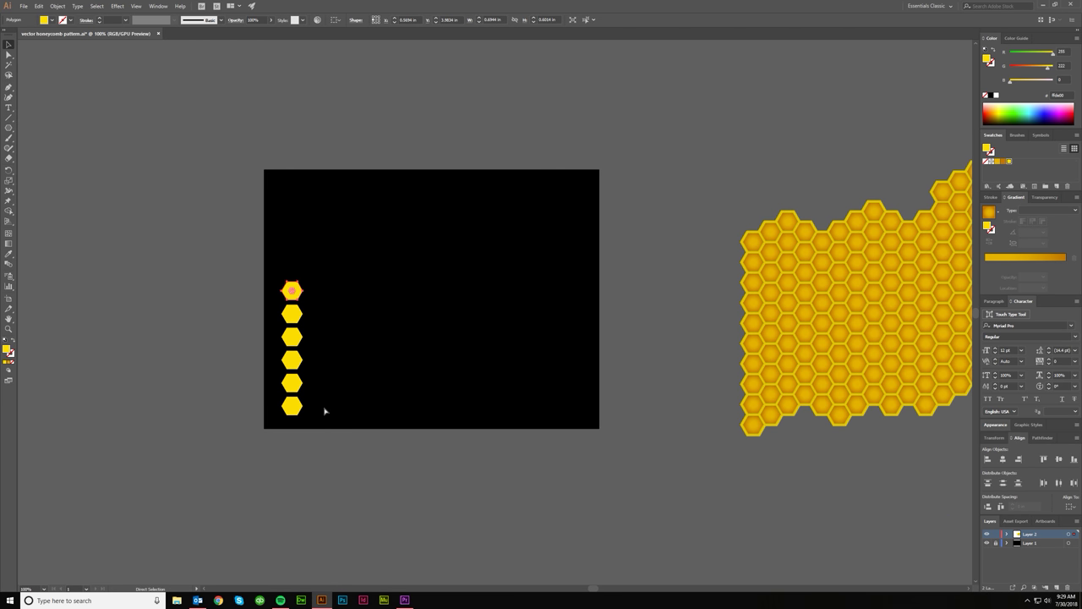
key("ctrl+d")
key("ctrl+d")
key("ctrl+d")
key("ctrl+d")
key("ctrl+d")
key("ctrl+d")
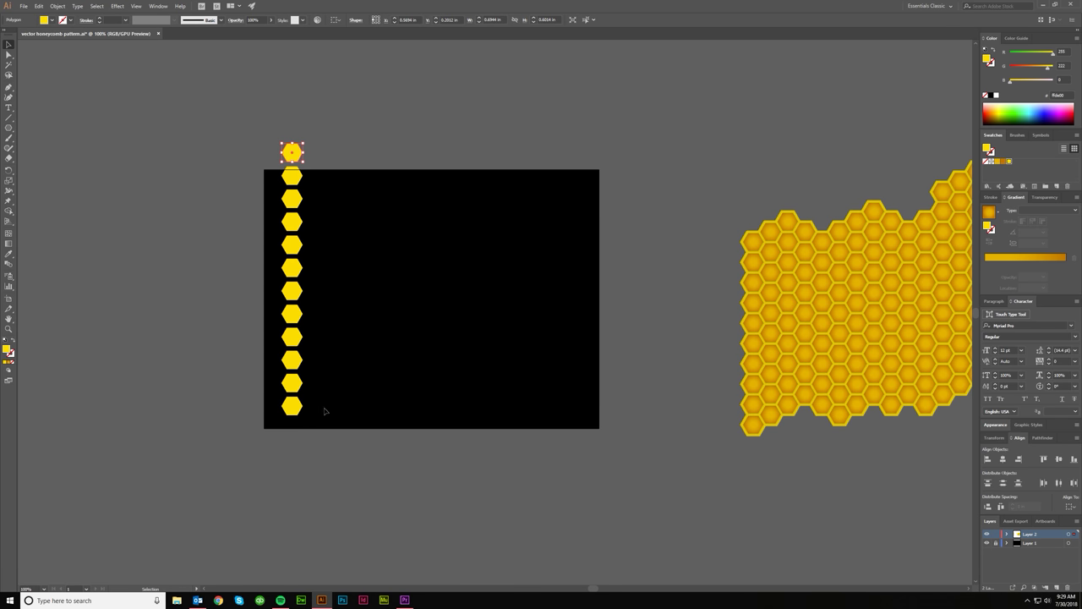
key("ctrl+d")
key("ctrl+d")
left_click(324, 466)
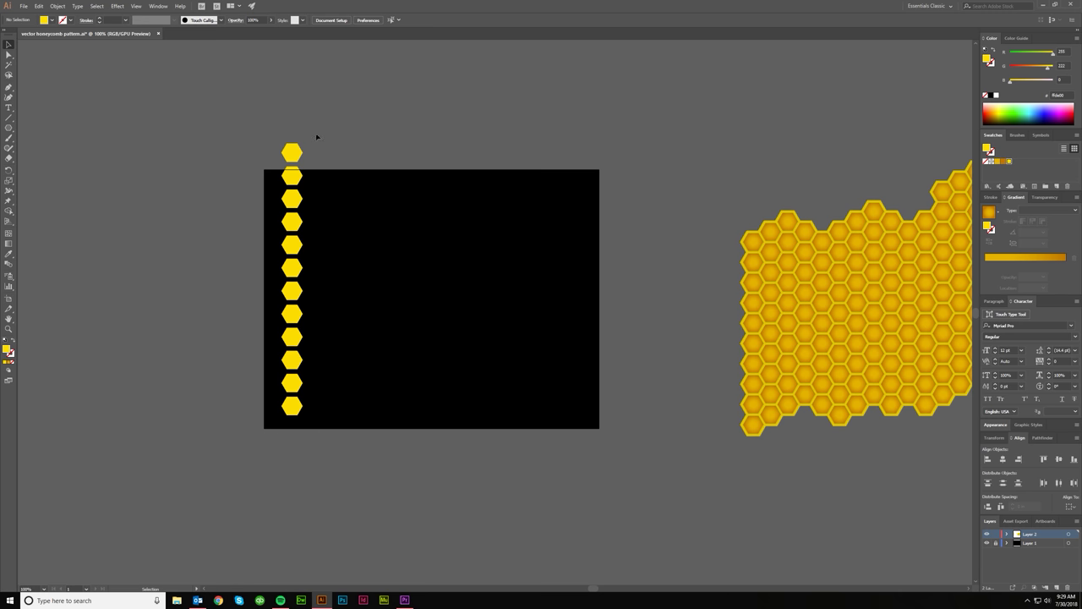
Select the twelve-hexagon column and drop a copy offset right and down
left_click_drag(261, 105, 326, 481)
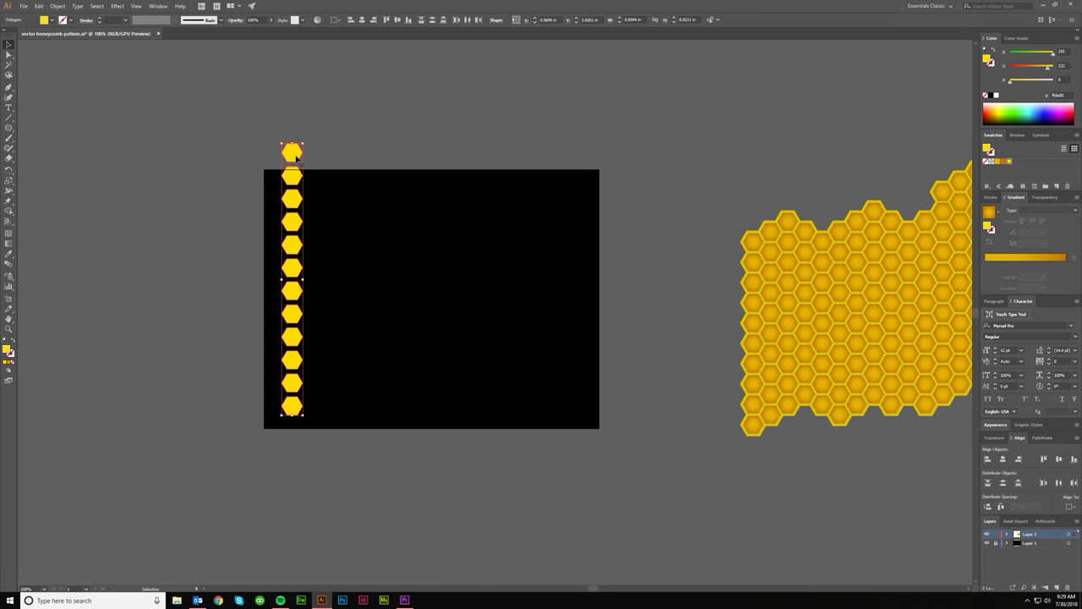
key("a")
scroll(291, 158, "up", 2)
key("v")
scroll(292, 158, "up", 4)
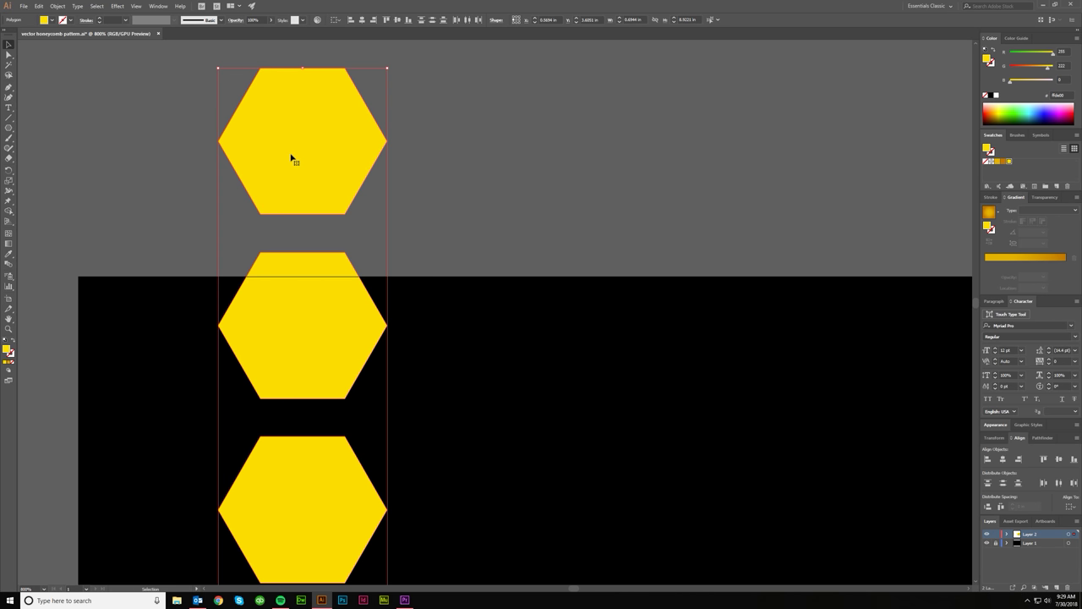
scroll(290, 152, "down", 2)
left_click_drag(279, 146, 350, 193)
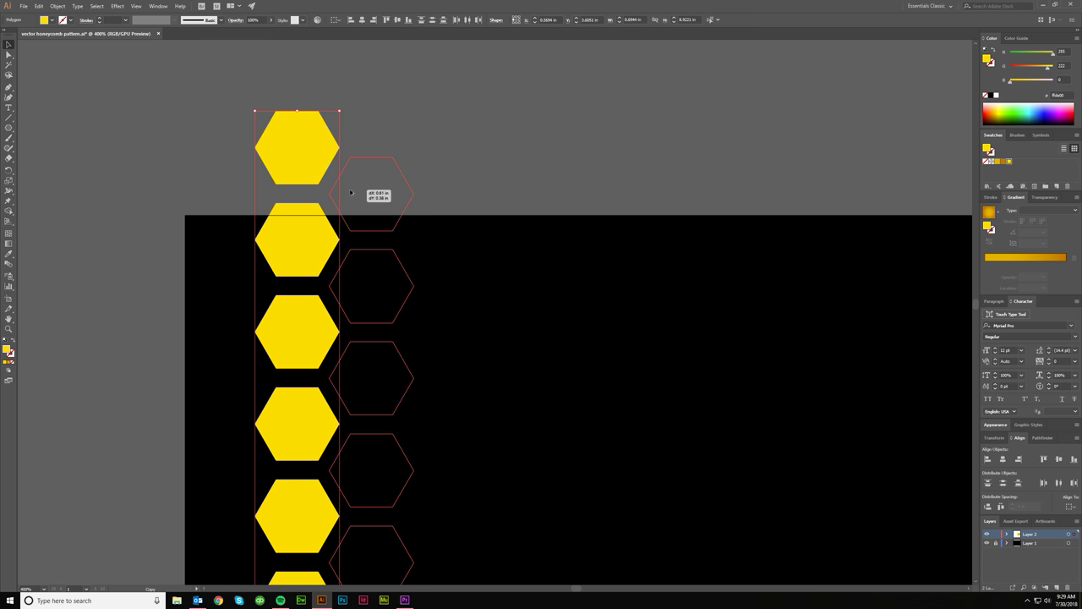
left_click_drag(350, 193, 350, 193)
Nudge the right column slightly right so the two columns interlock, zooming to check
scroll(279, 287, "down", 7)
scroll(322, 427, "up", 2)
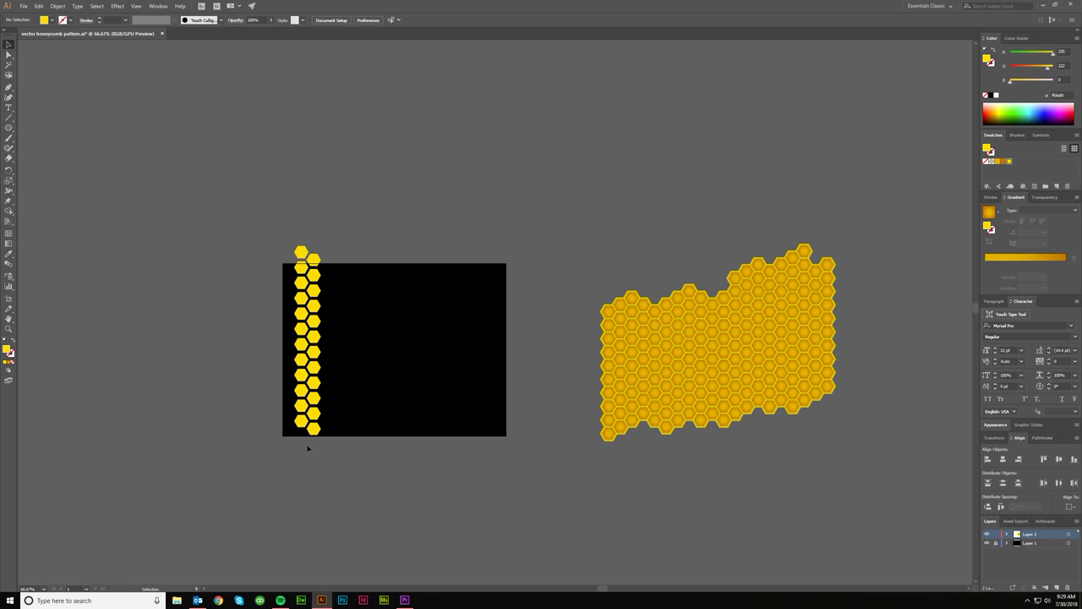
scroll(291, 402, "up", 3)
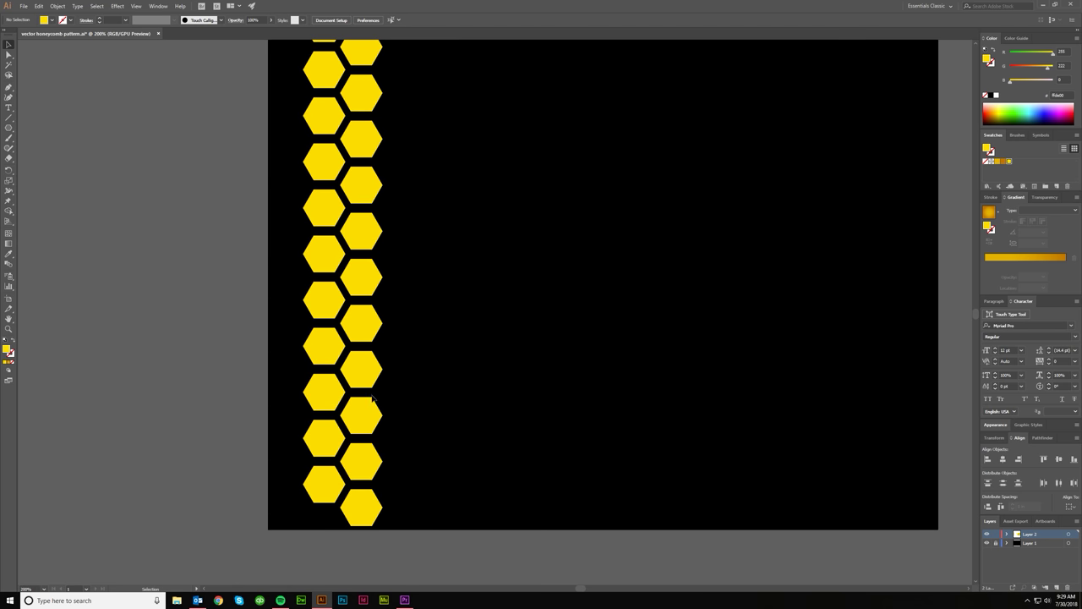
scroll(402, 342, "down", 2)
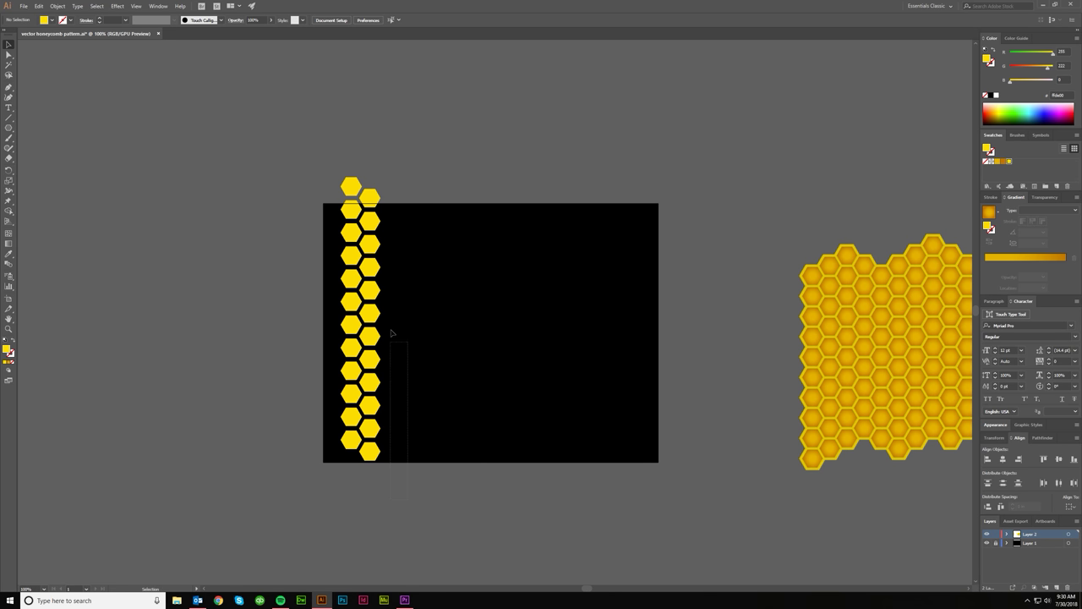
left_click(375, 168)
scroll(363, 177, "up", 6)
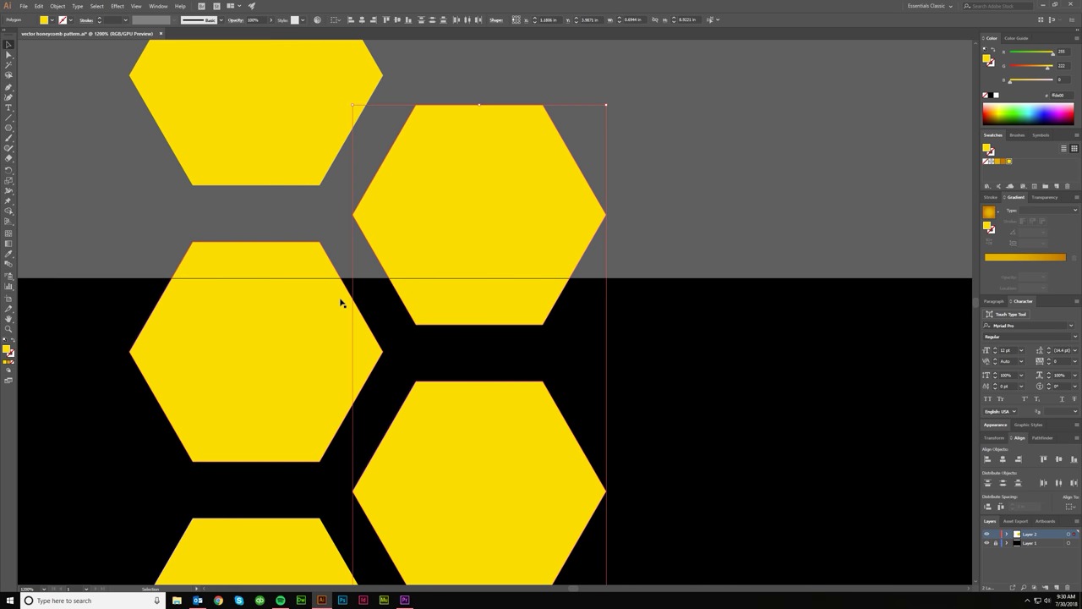
left_click_drag(396, 229, 400, 229)
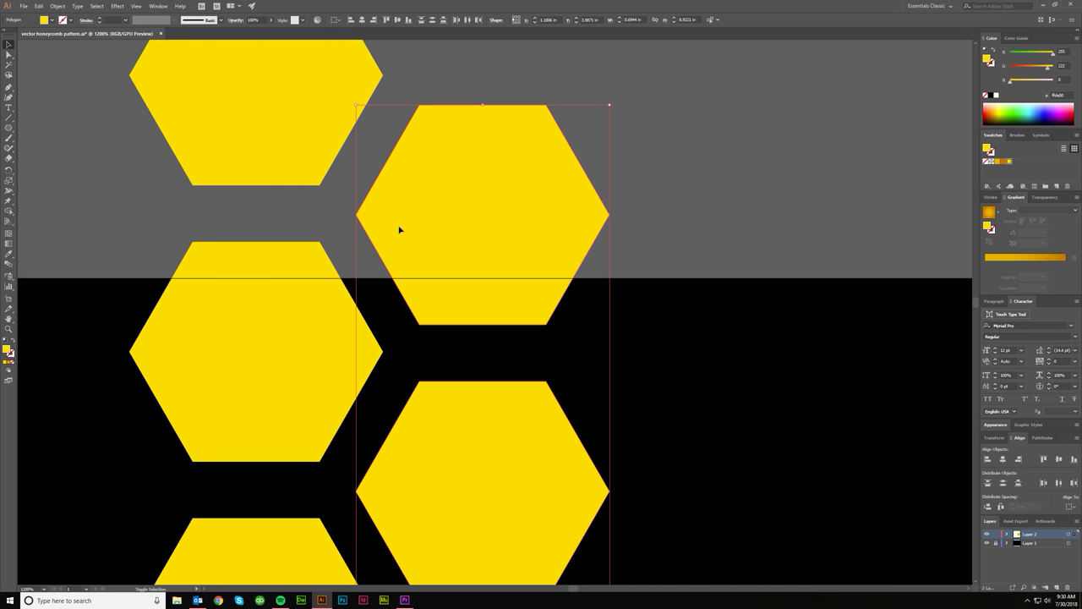
scroll(400, 229, "down", 3)
left_click(474, 228)
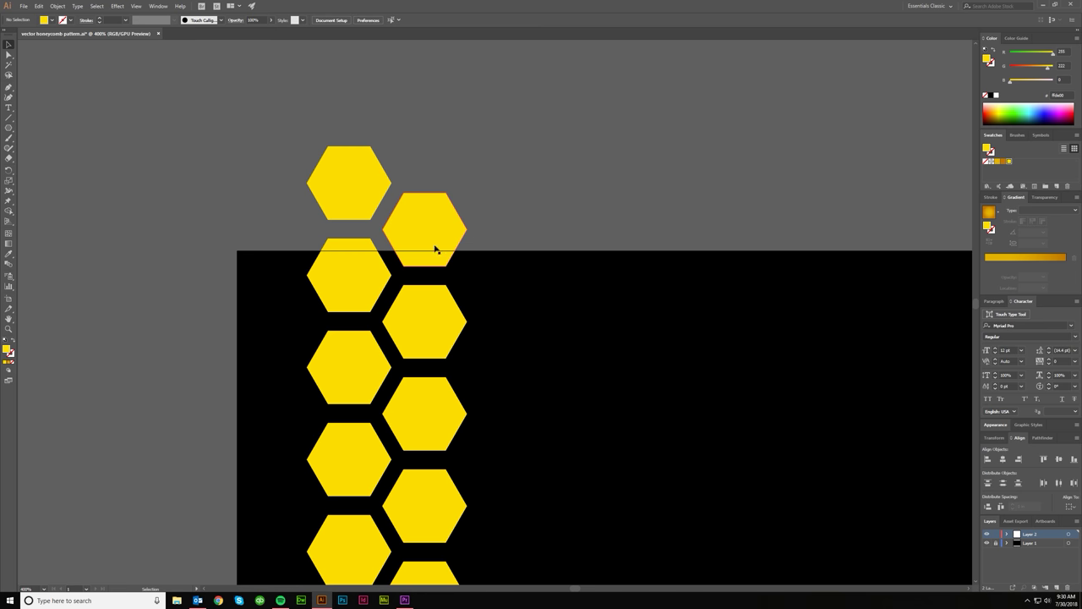
scroll(435, 247, "down", 4)
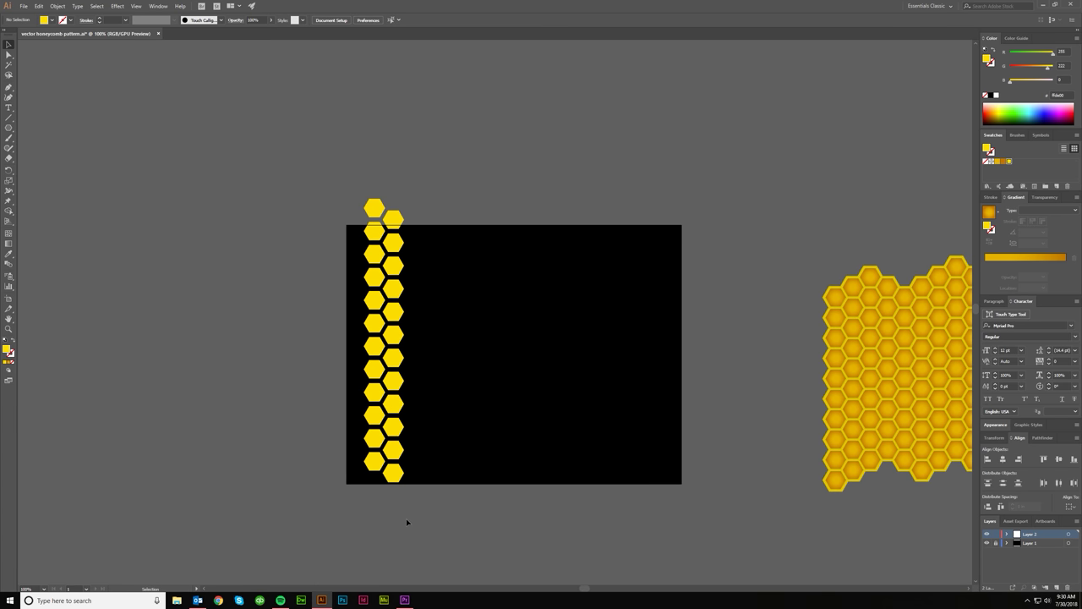
scroll(366, 483, "up", 2)
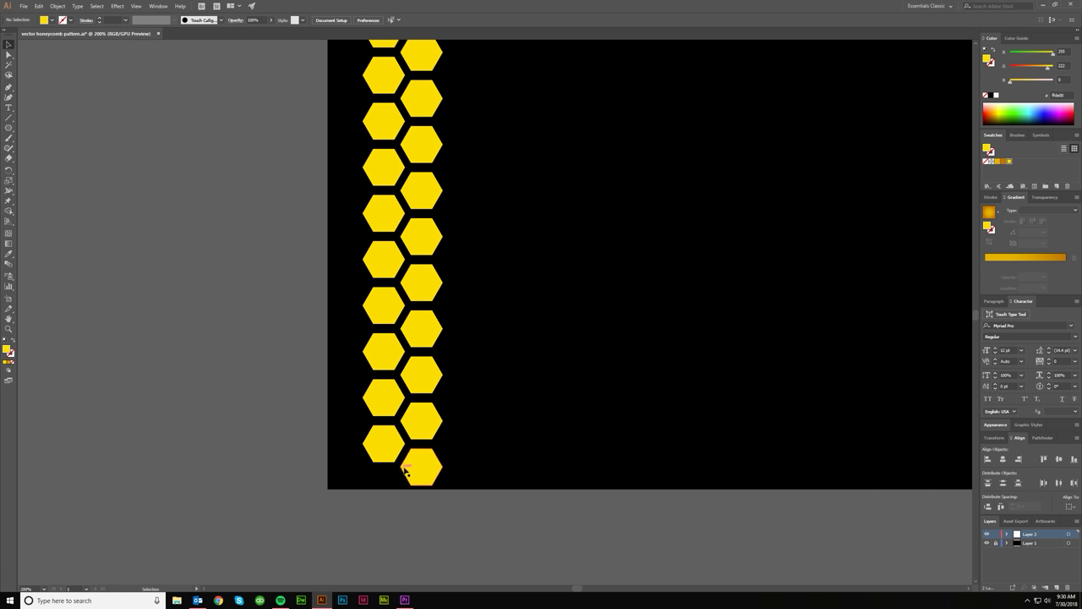
scroll(474, 501, "down", 2)
scroll(385, 224, "up", 3)
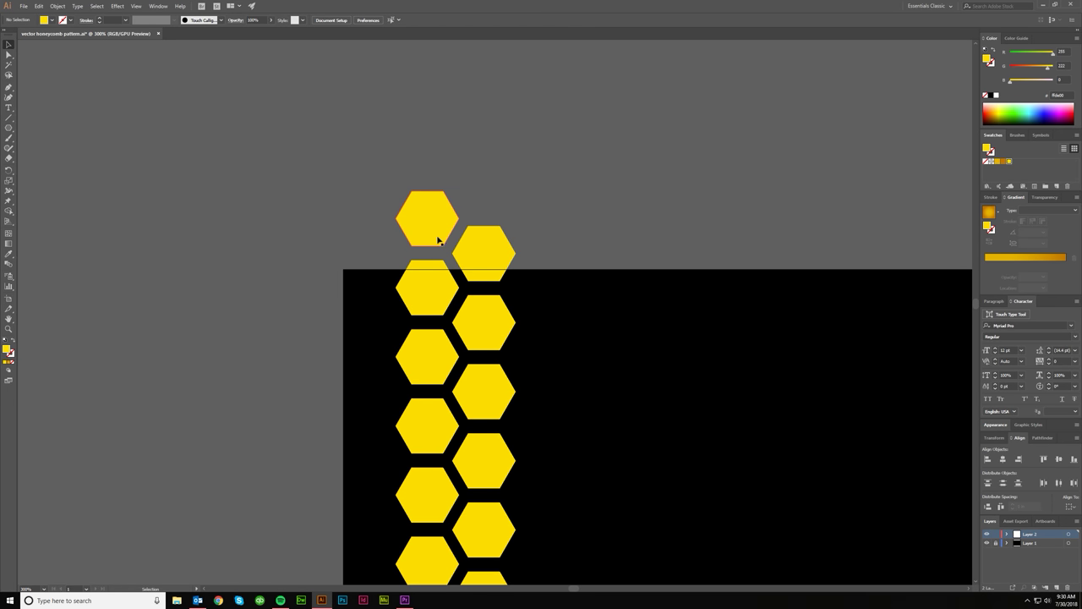
scroll(369, 283, "down", 3)
scroll(367, 284, "down", 2)
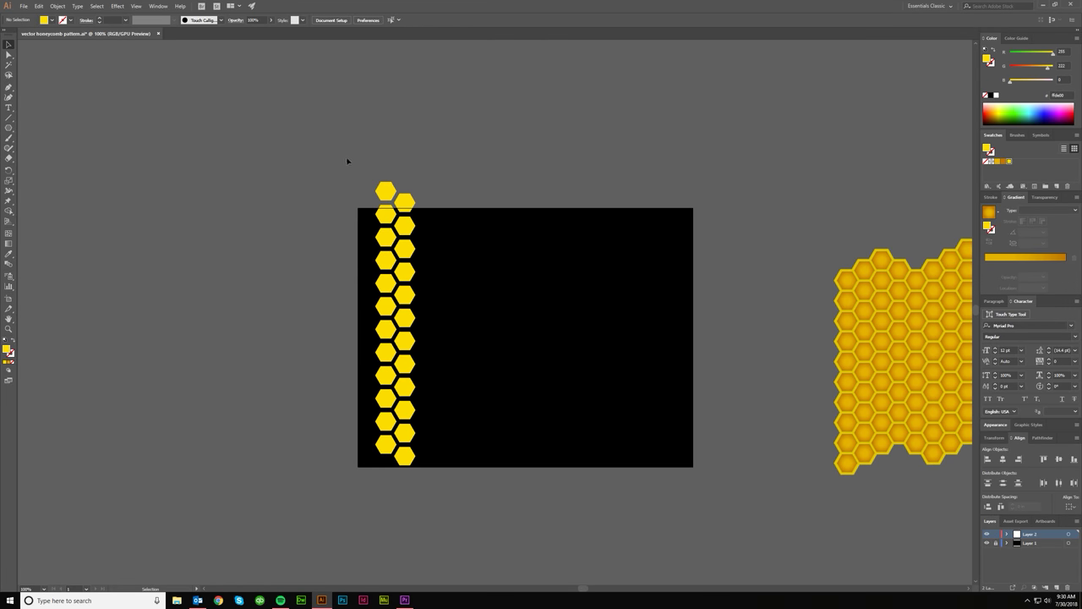
left_click_drag(346, 151, 297, 154)
Copy the two-column strip to the right and repeat with Ctrl+D across the artboard
scroll(440, 497, "down", 2)
scroll(425, 503, "up", 2)
scroll(370, 259, "right", 3)
scroll(341, 242, "up", 1)
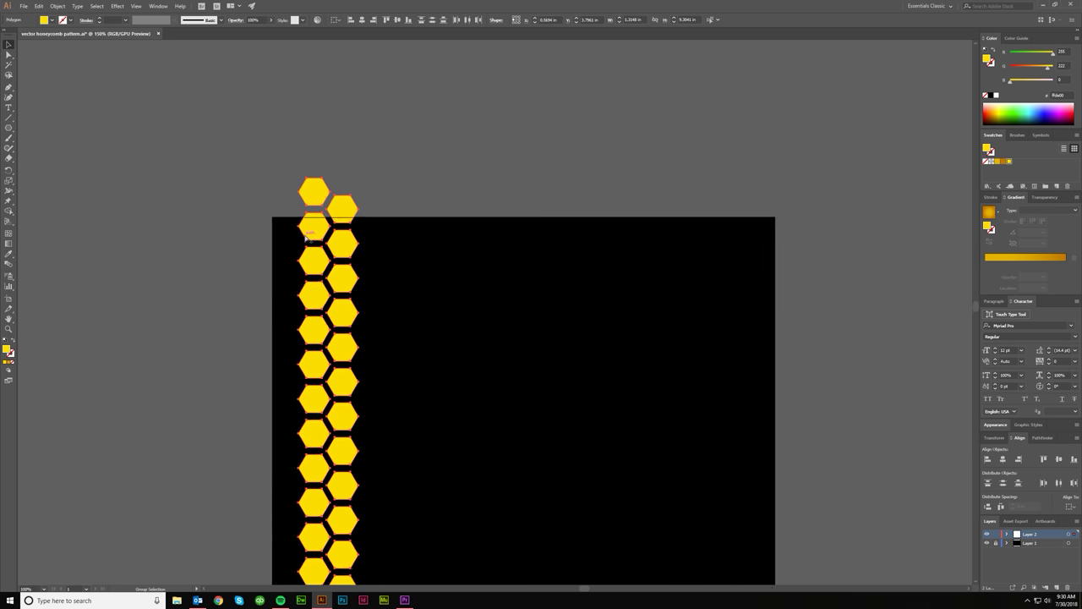
scroll(308, 239, "up", 1)
scroll(313, 220, "down", 1)
scroll(315, 209, "down", 2)
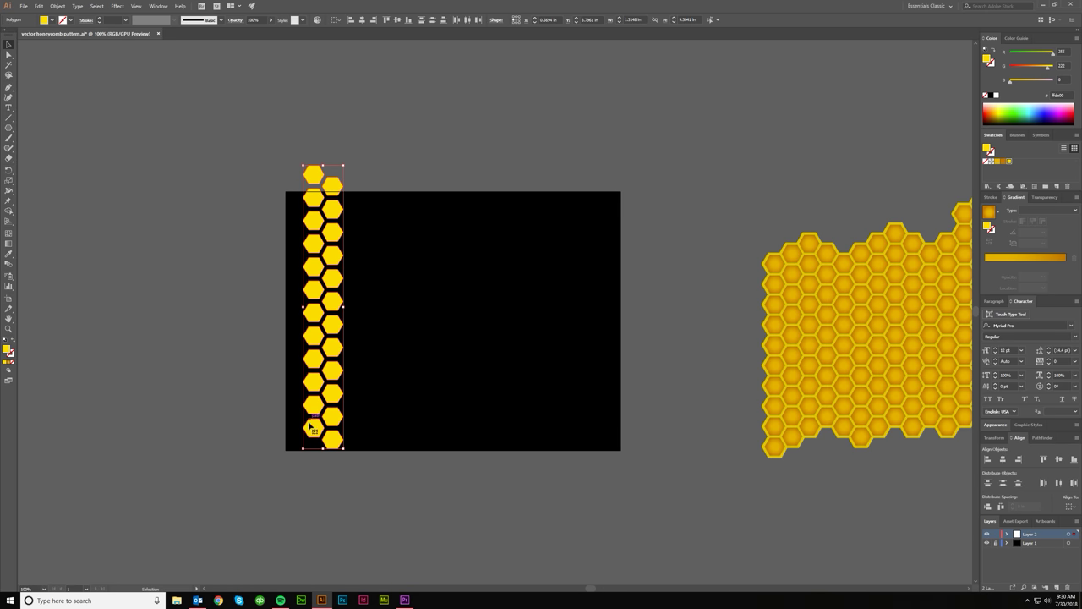
scroll(299, 269, "up", 1)
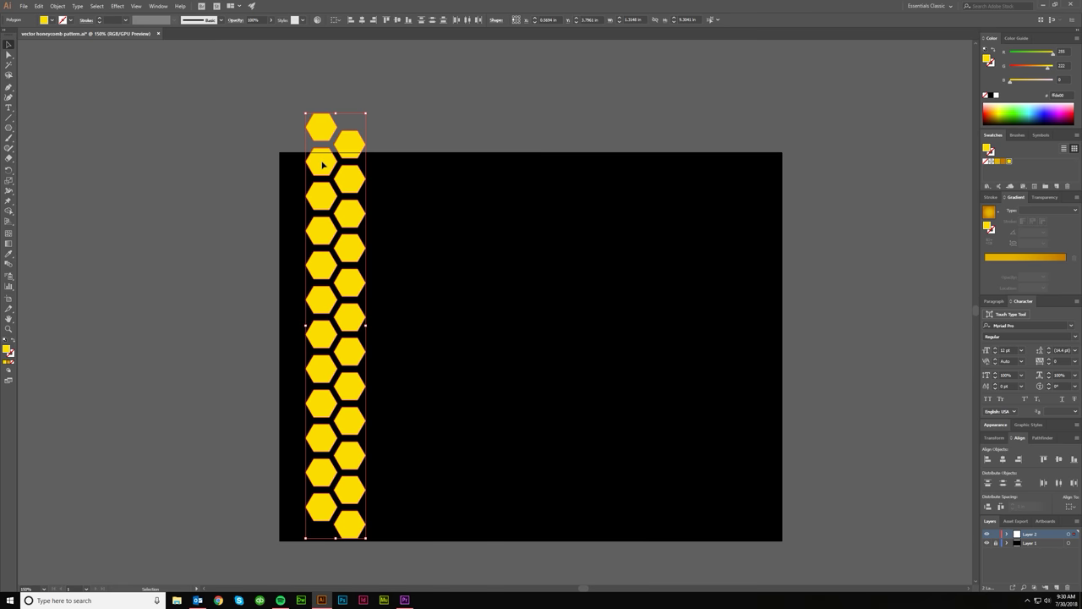
left_click_drag(322, 165, 380, 164)
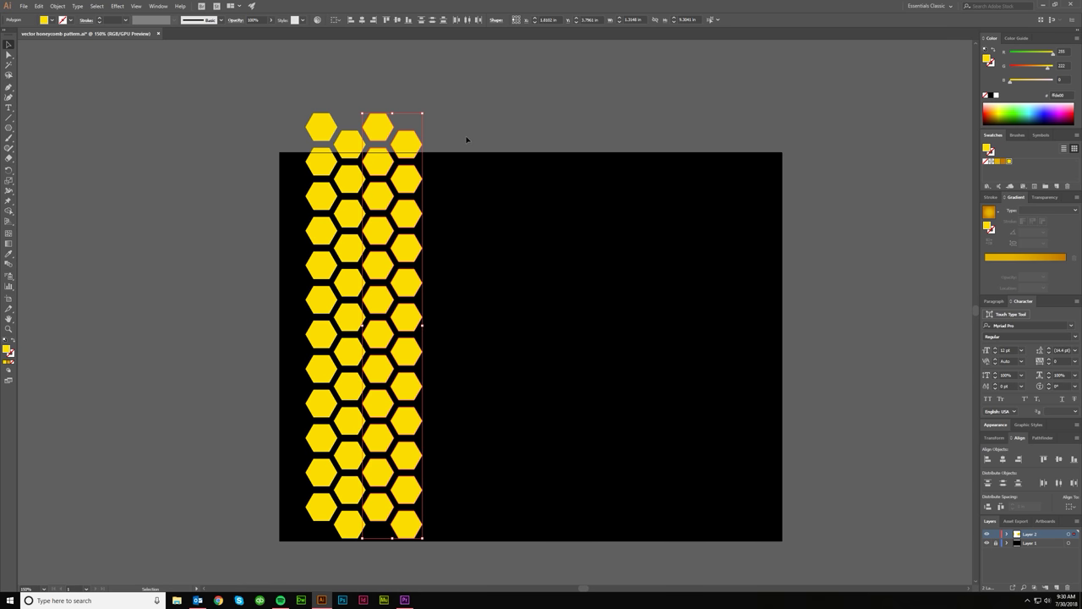
key("a")
key("ctrl+d")
key("ctrl+d")
key("ctrl+d")
key("ctrl+d")
key("ctrl+d")
key("ctrl+d")
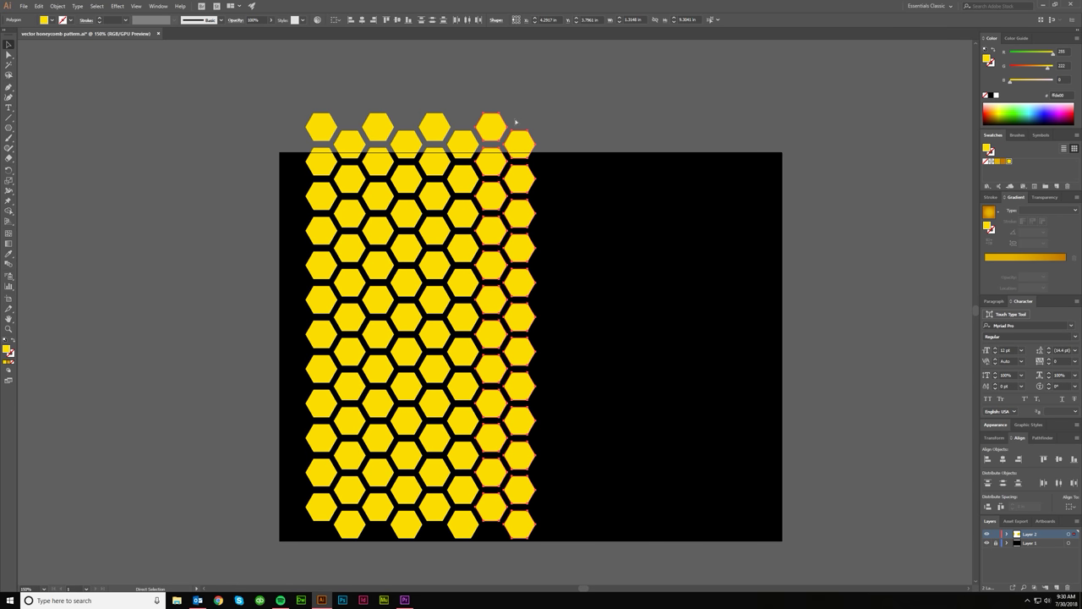
key("ctrl+d")
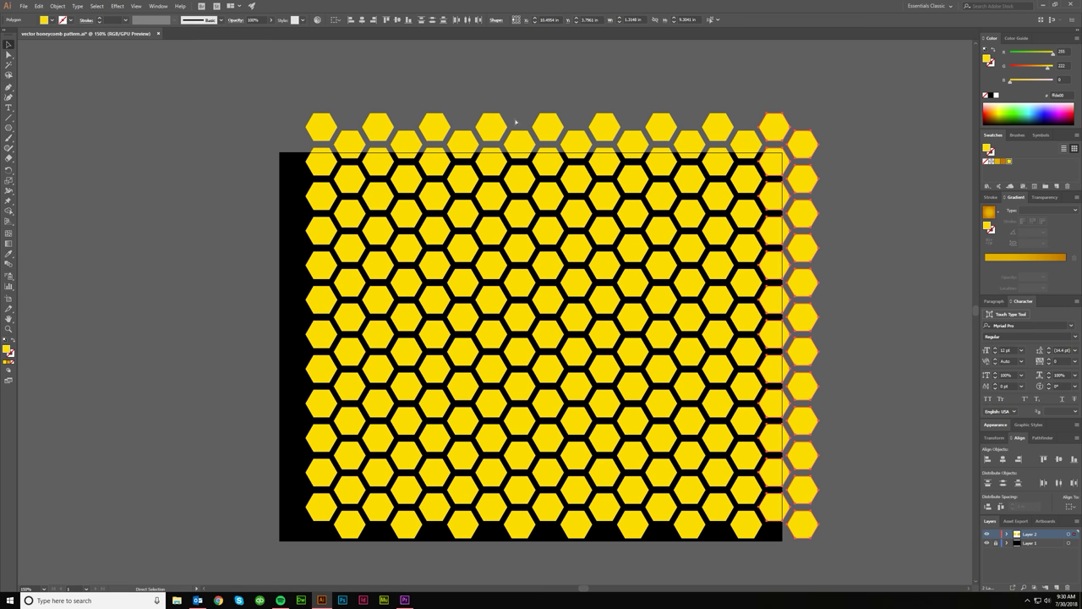
Deselect, then select the whole new honeycomb and zoom in on it
key("ctrl+shift+a")
key("ctrl+minus")
key("ctrl+minus")
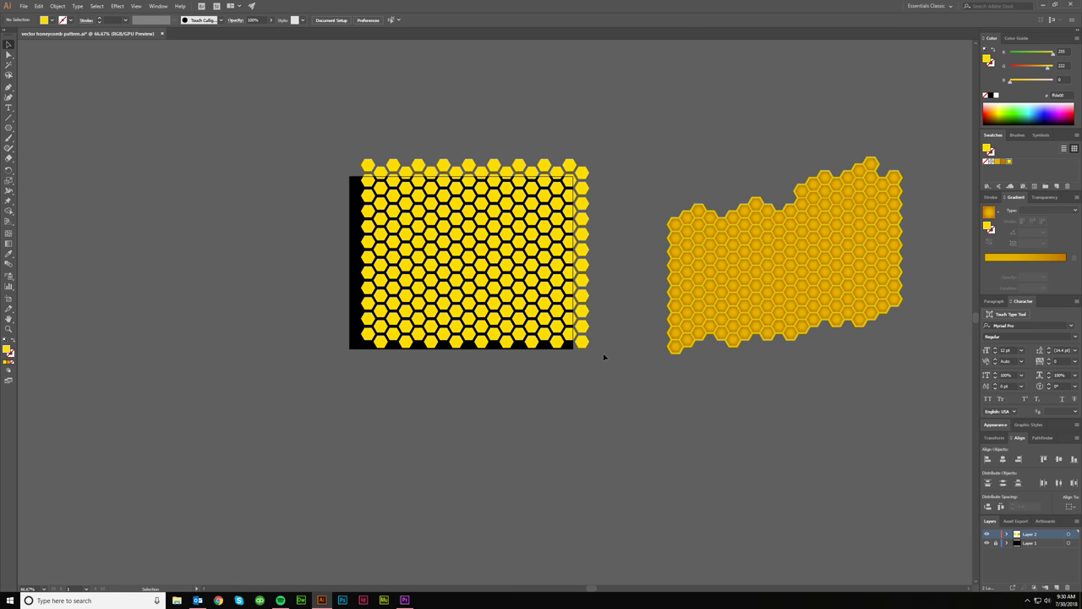
left_click_drag(323, 130, 596, 359)
key("ctrl+plus")
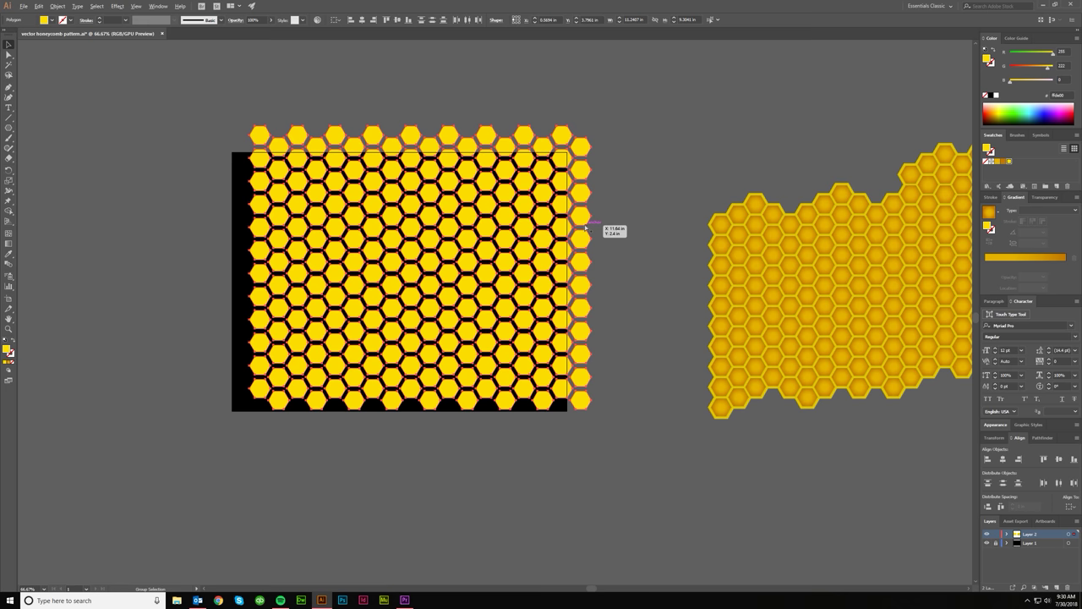
Apply the reference honeycomb's amber radial gradient to the new honeycomb with the Eyedropper
key("v")
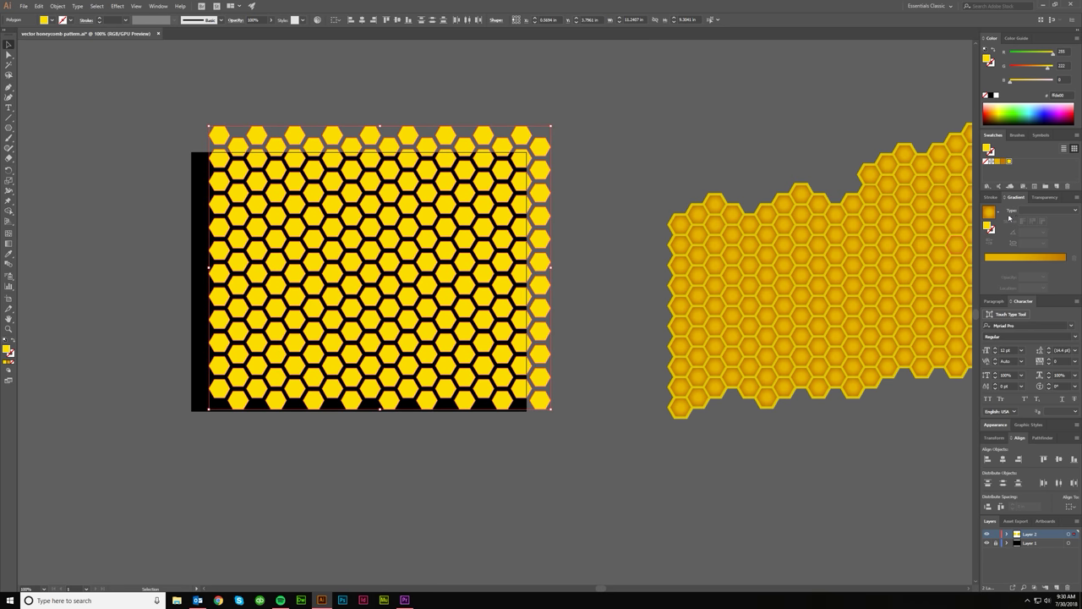
key("i")
left_click(683, 215)
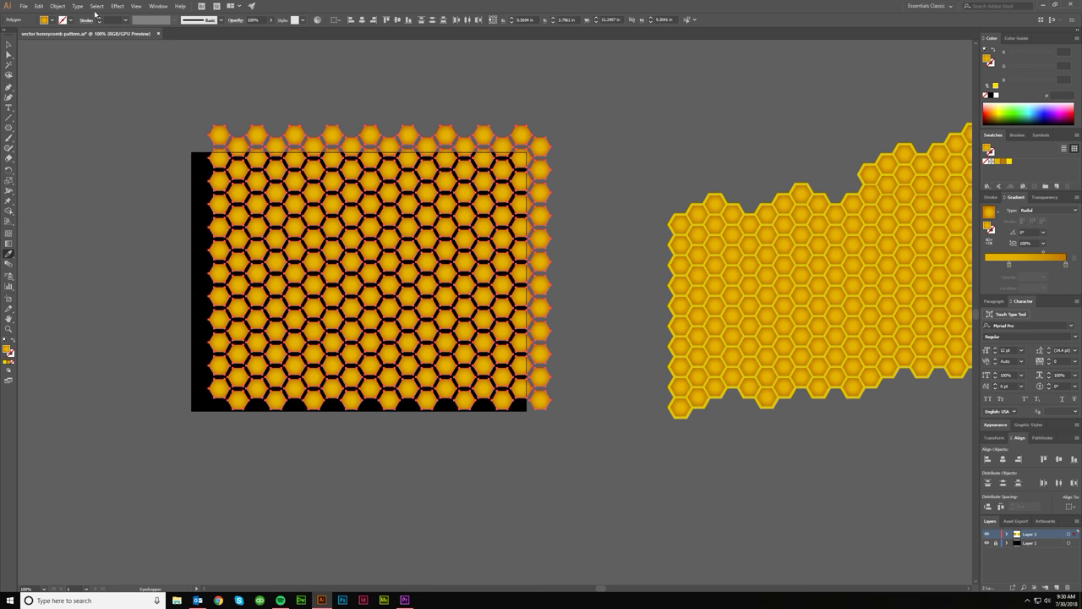
key("v")
left_click(384, 69)
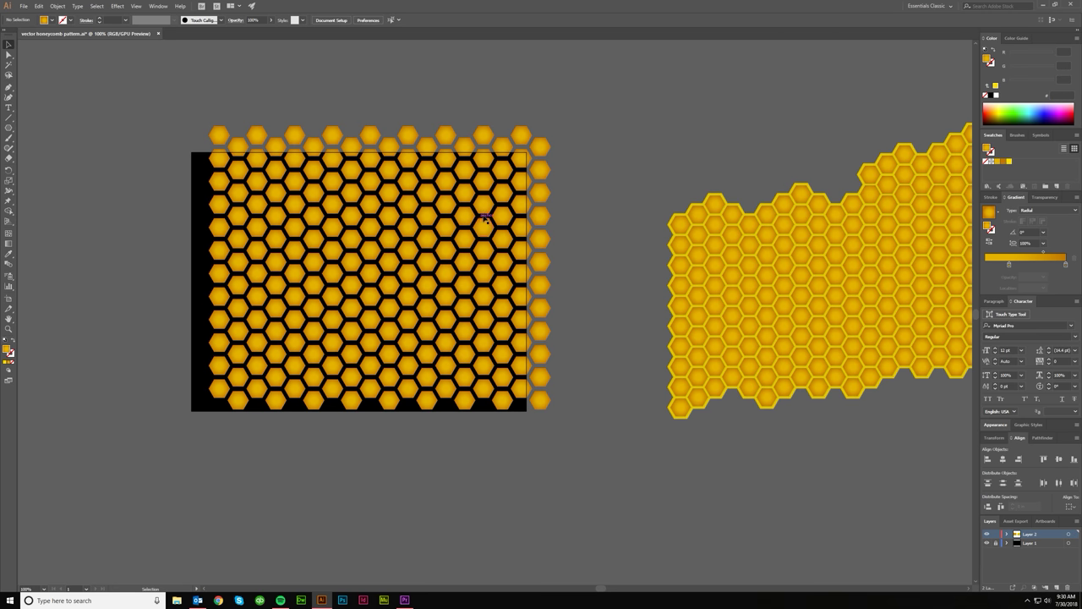
Add a gradient stop and make the outer end stop a deeper orange
left_click(543, 148)
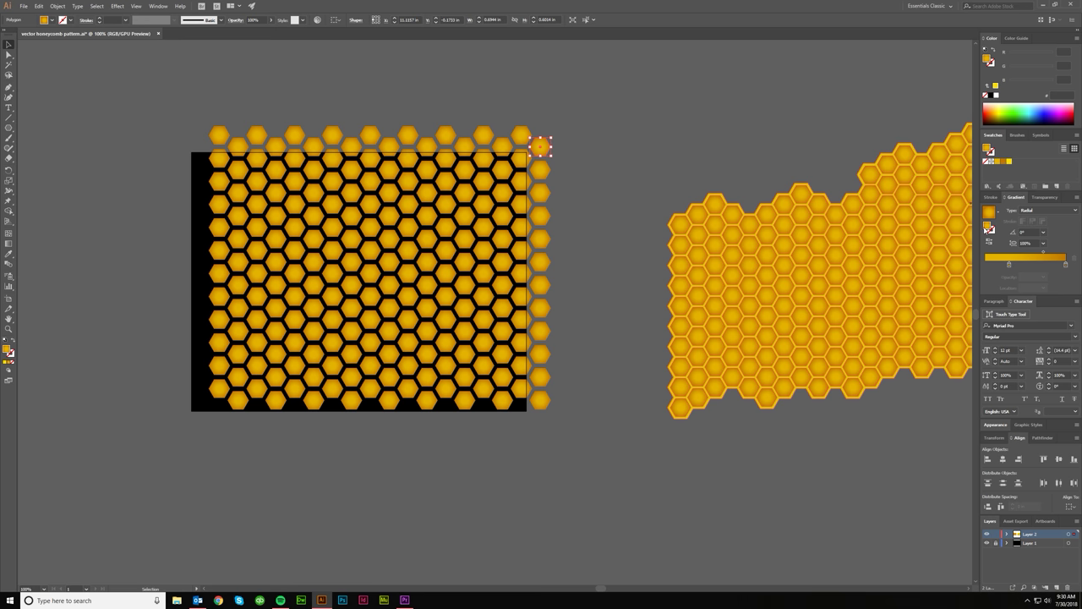
left_click(1009, 264)
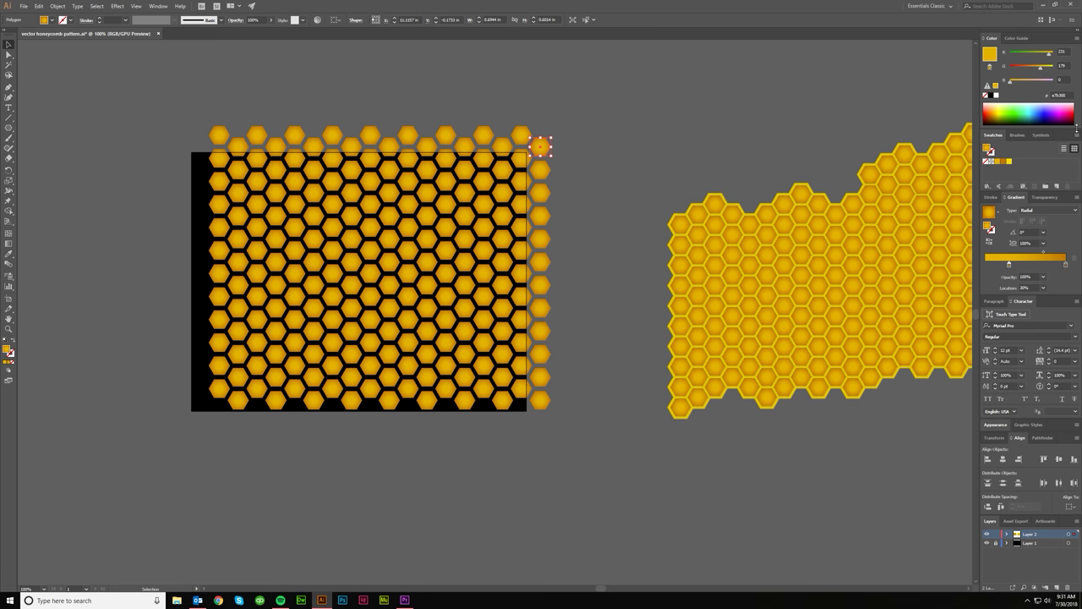
left_click(1065, 265)
left_click(596, 266)
scroll(566, 355, "down", 1)
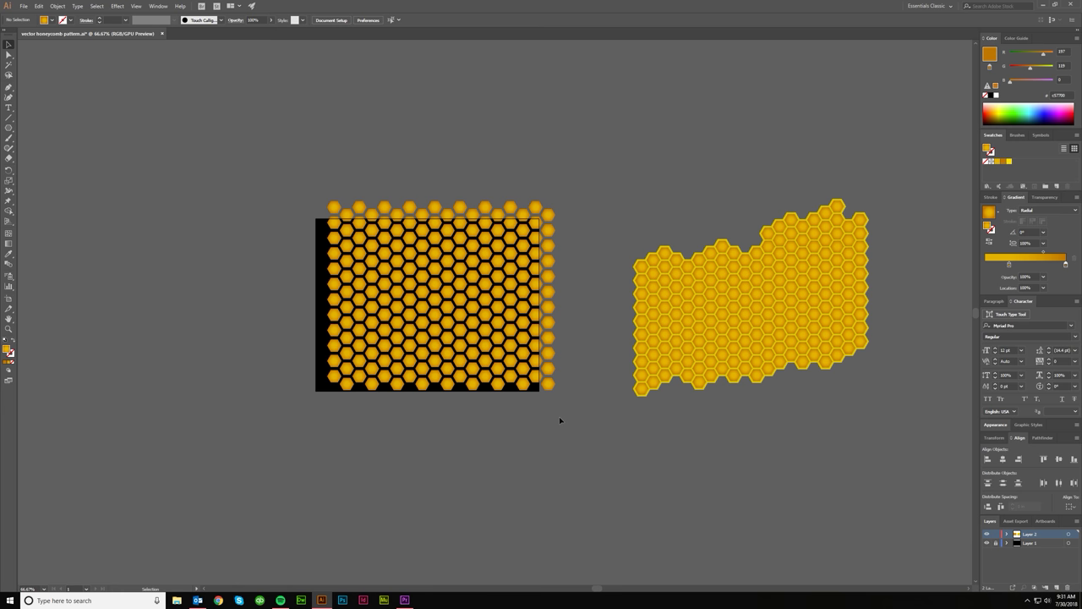
key("ctrl+1")
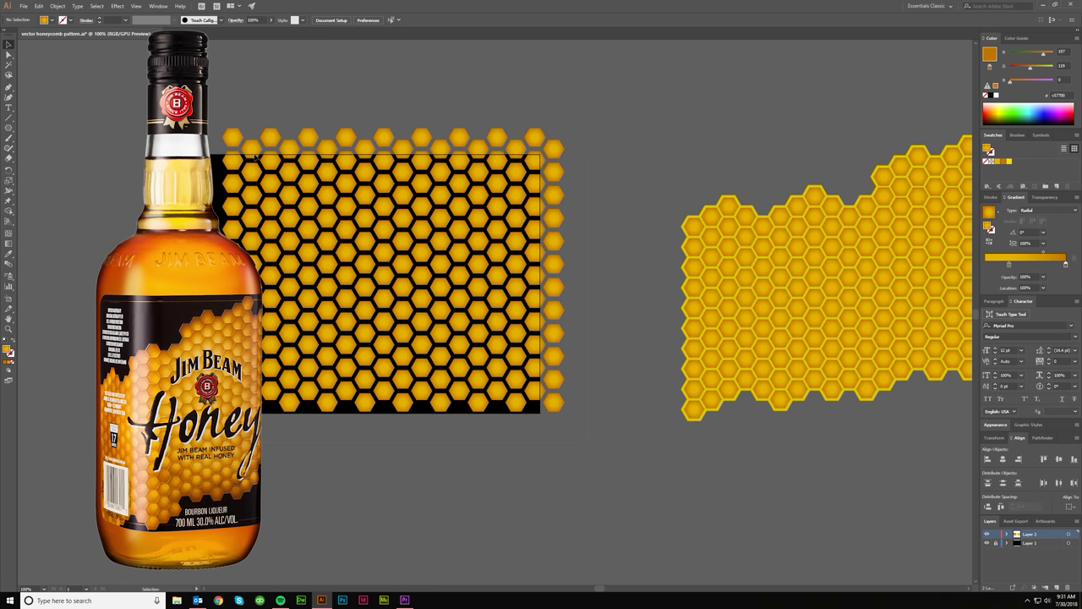
left_click(229, 134)
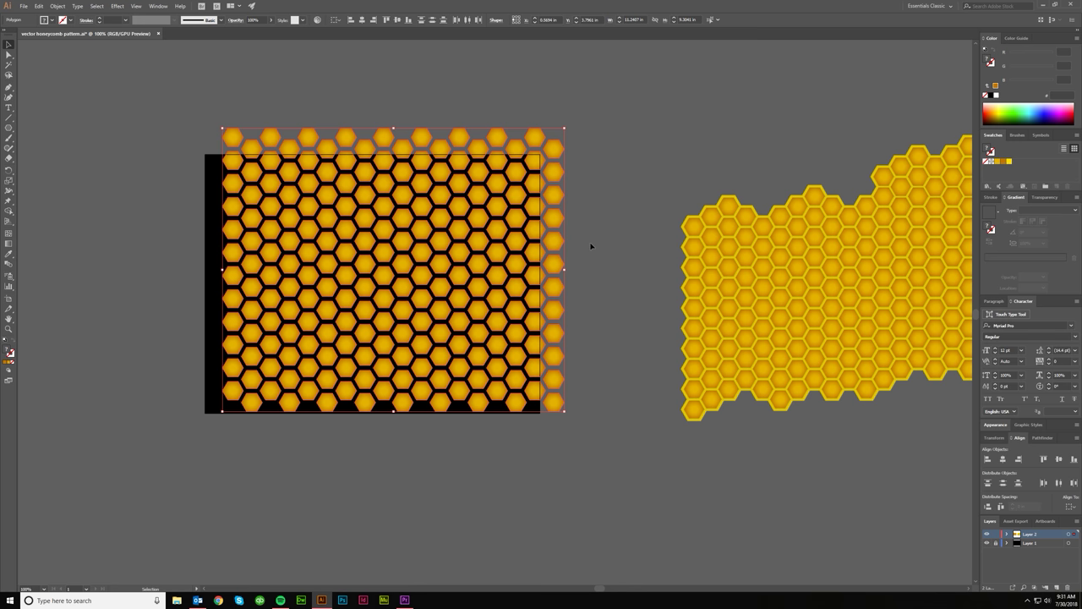
scroll(591, 246, "up", 1)
scroll(591, 246, "down", 1)
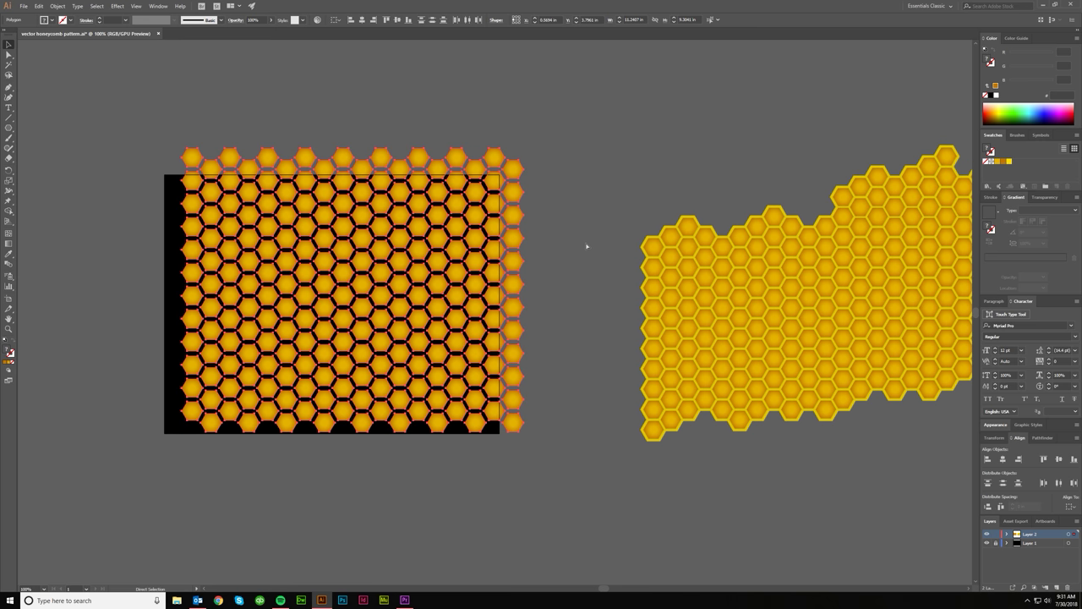
scroll(490, 218, "up", 1)
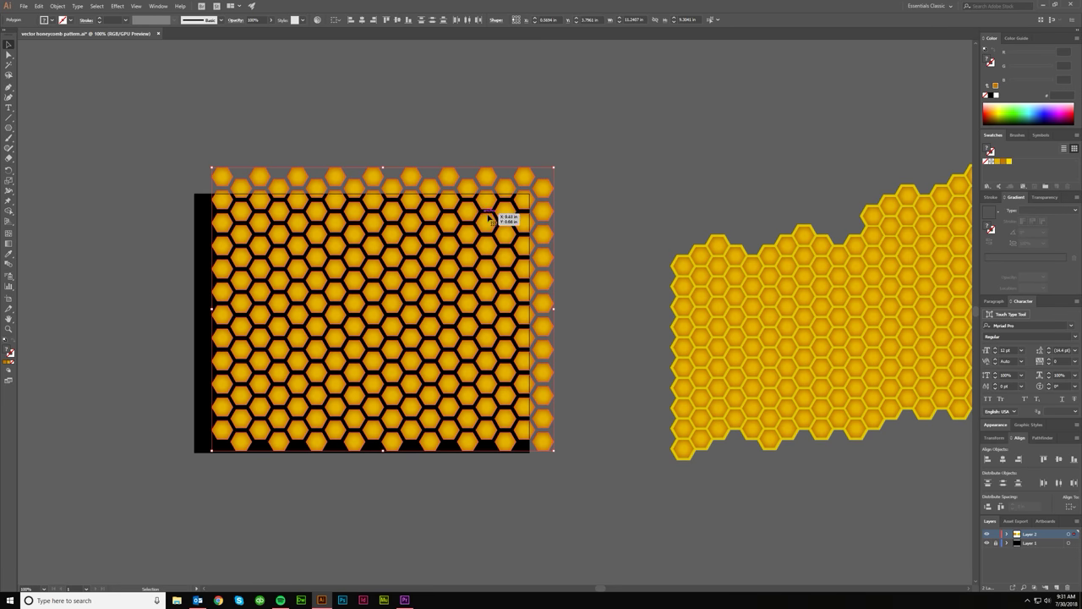
scroll(558, 241, "down", 1)
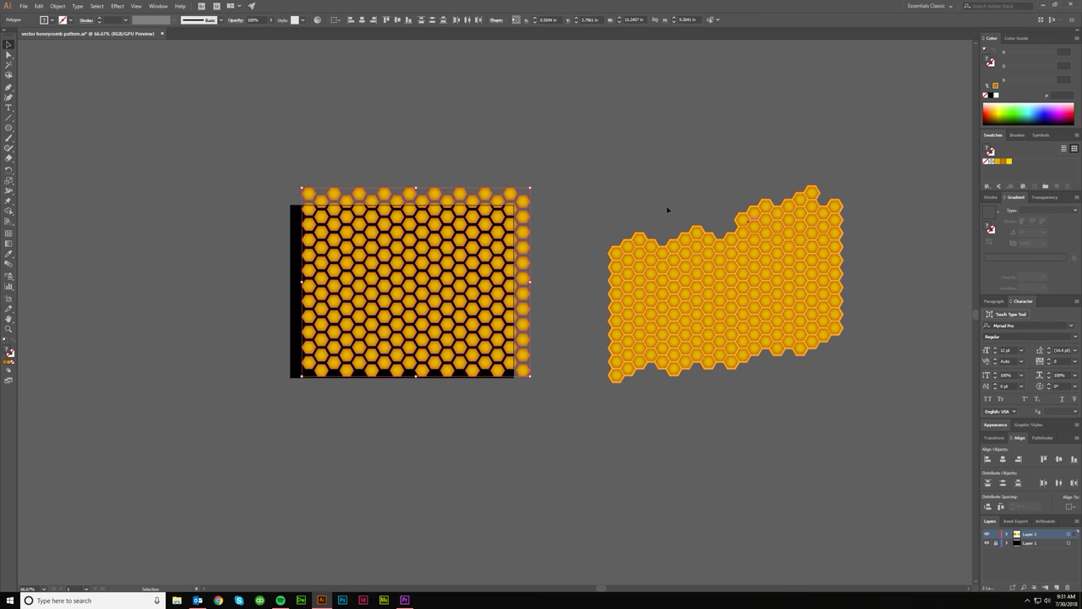
left_click(582, 205)
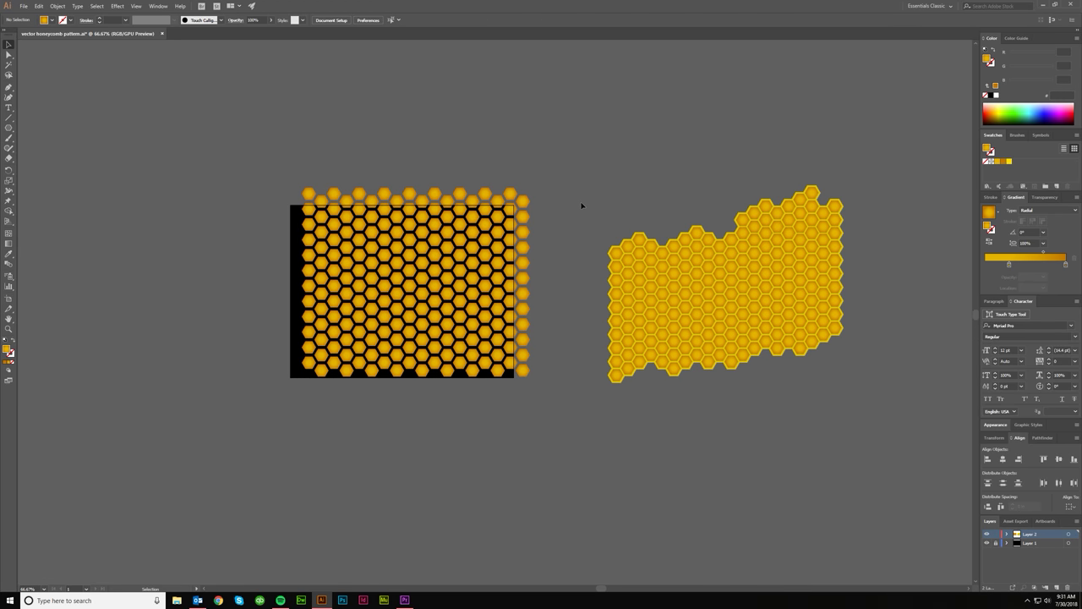
Delete the top-right hexagons and a marquee-selected run of the top row
key("a")
left_click(523, 204)
key("Delete")
left_click(512, 195)
key("Delete")
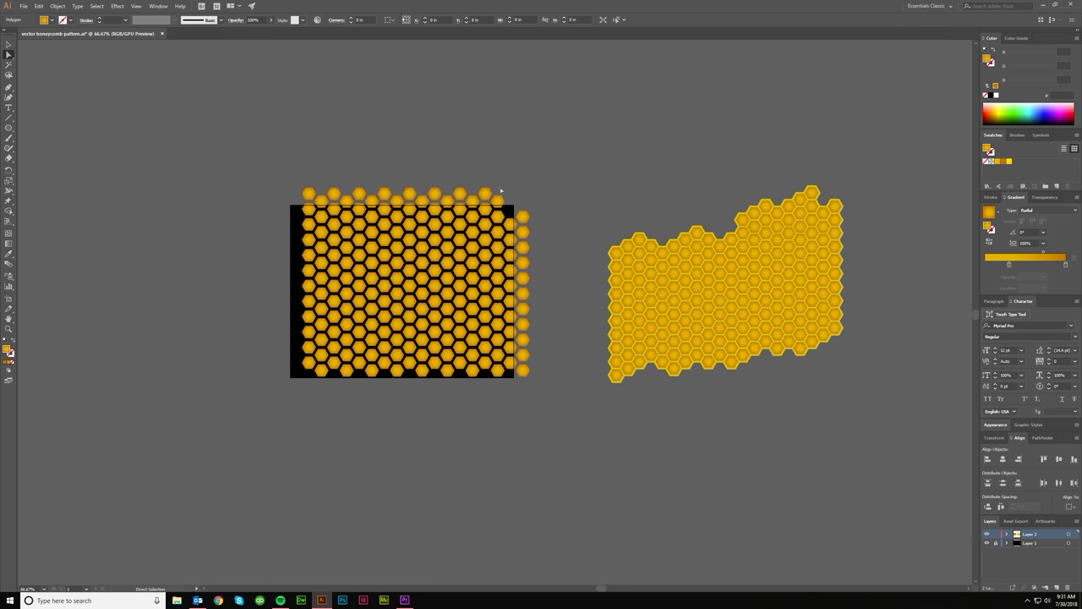
left_click(484, 194)
key("Delete")
left_click(464, 209)
key("Delete")
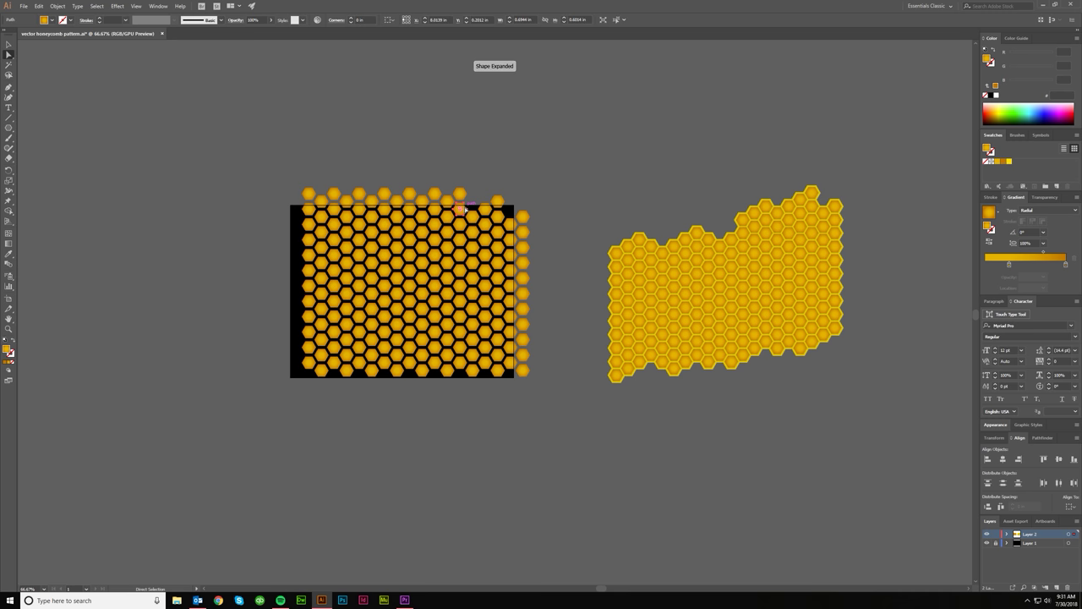
left_click_drag(289, 186, 472, 202)
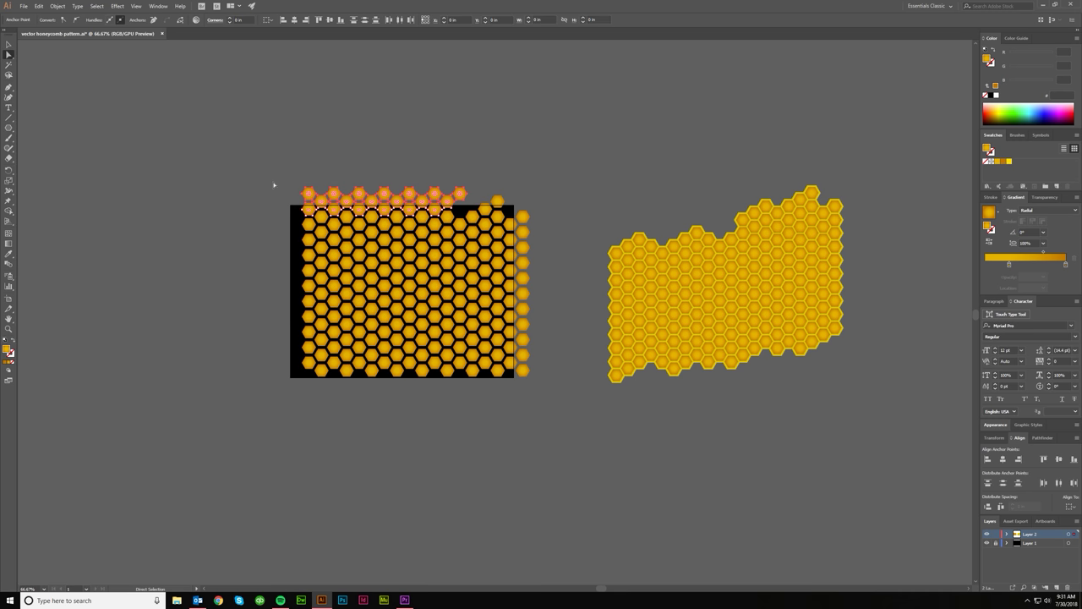
key("Delete")
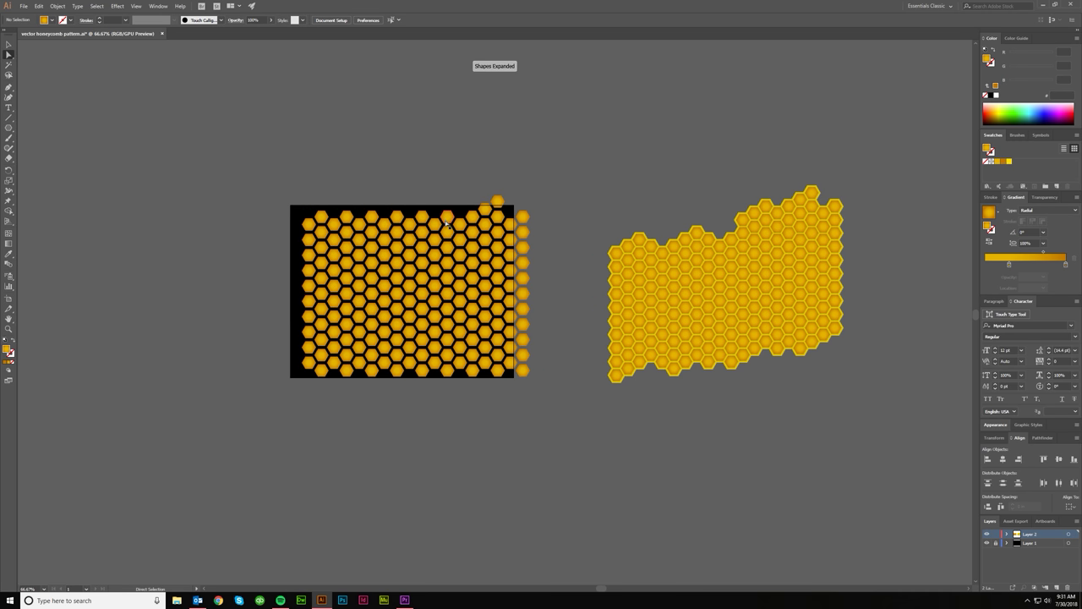
left_click(415, 227)
key("Delete")
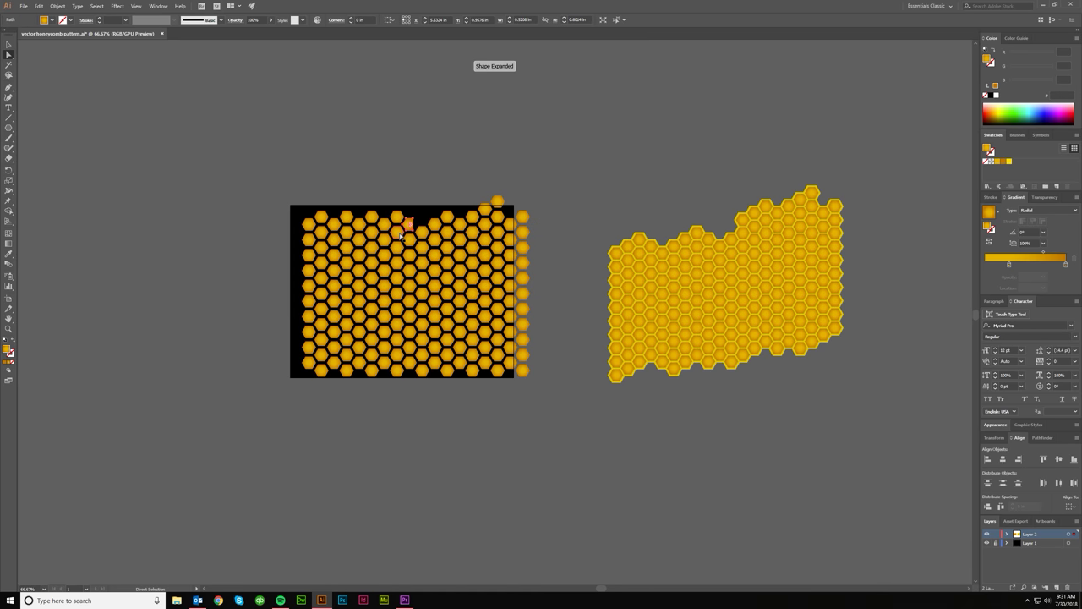
key("Delete")
Delete more scattered hexagons along the top and top-left edge
left_click(386, 235)
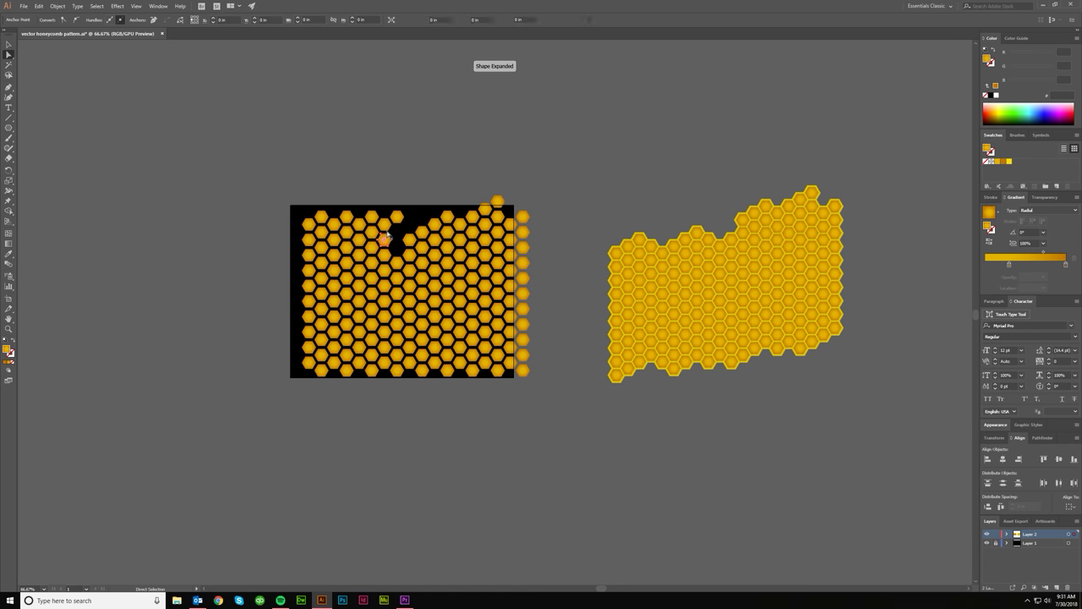
key("Delete")
key("Delete")
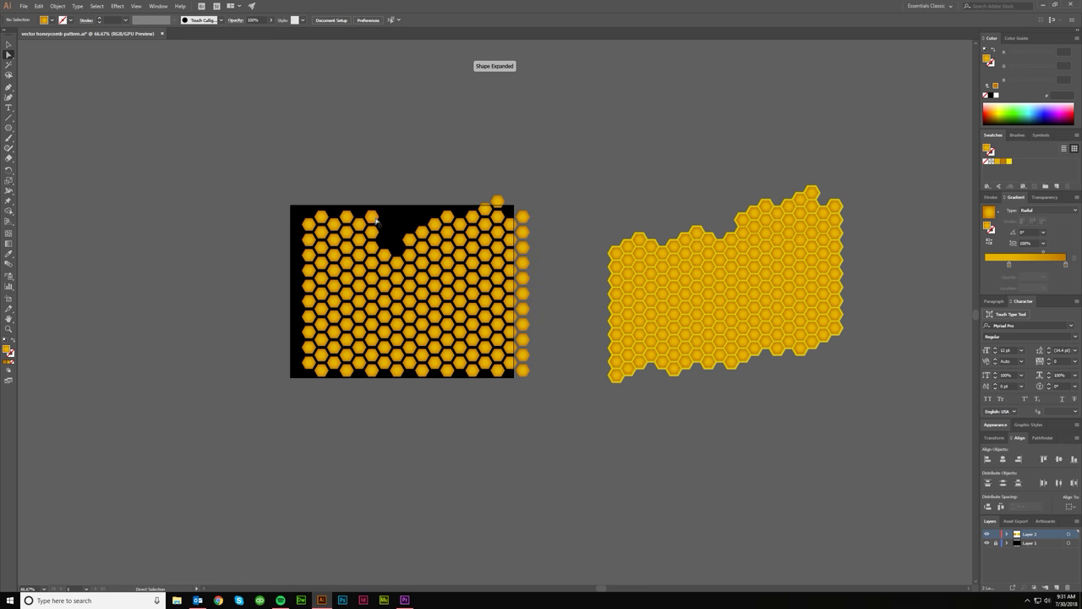
left_click(373, 218)
key("Delete")
left_click(360, 226)
key("Delete")
left_click(347, 217)
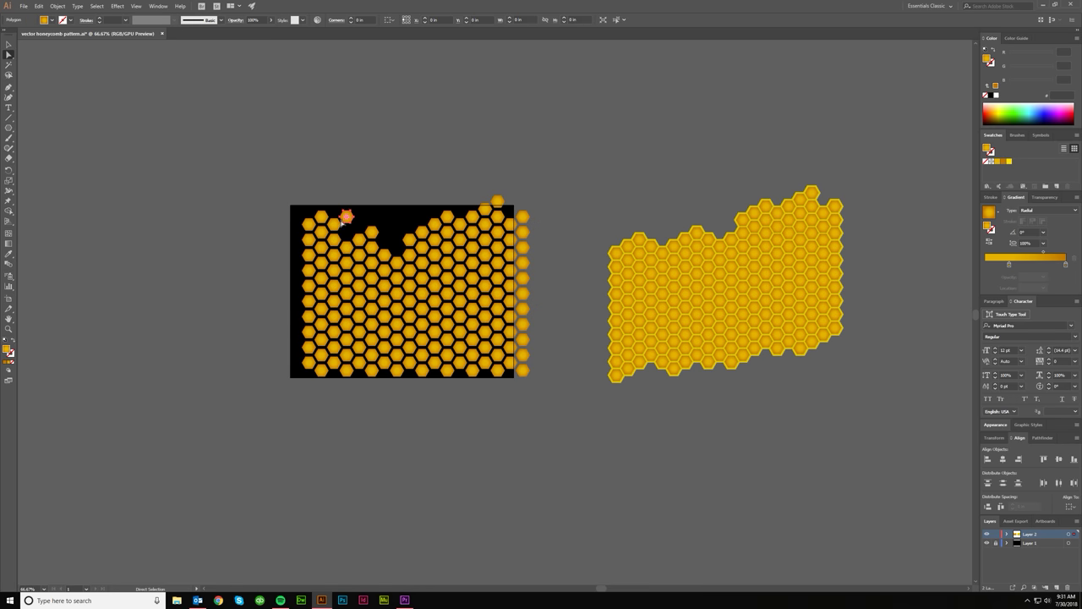
key("Delete")
key("Delete")
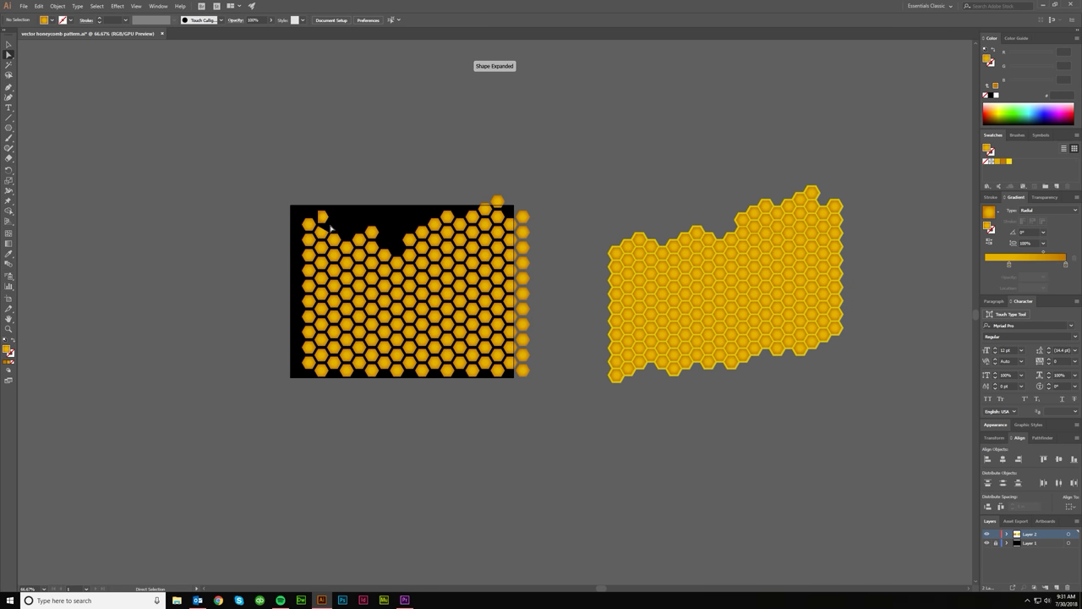
left_click(323, 220)
key("Delete")
left_click(309, 225)
key("Delete")
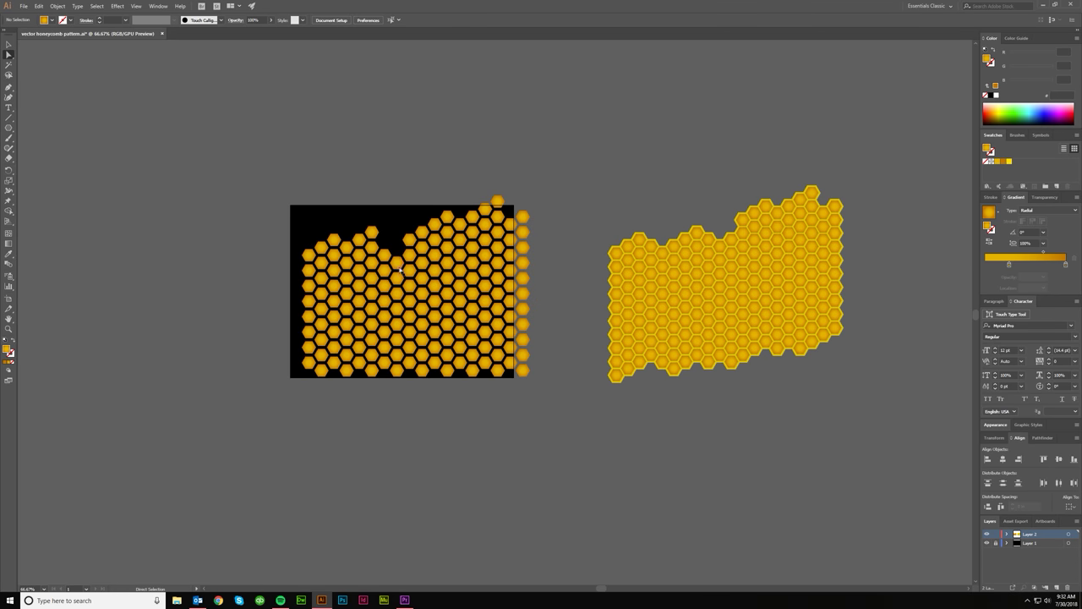
left_click(375, 234)
key("Delete")
Delete scattered hexagons along the bottom-left and middle of the bottom row
left_click(322, 370)
key("Delete")
left_click(341, 363)
key("Delete")
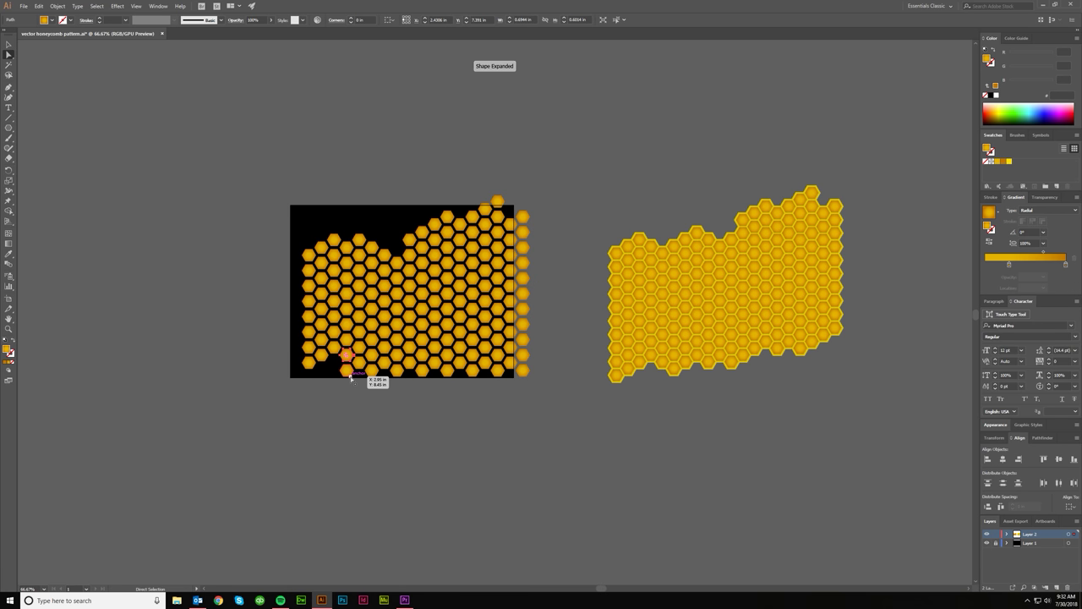
left_click(348, 354)
key("Delete")
left_click(360, 367)
key("Delete")
left_click(373, 370)
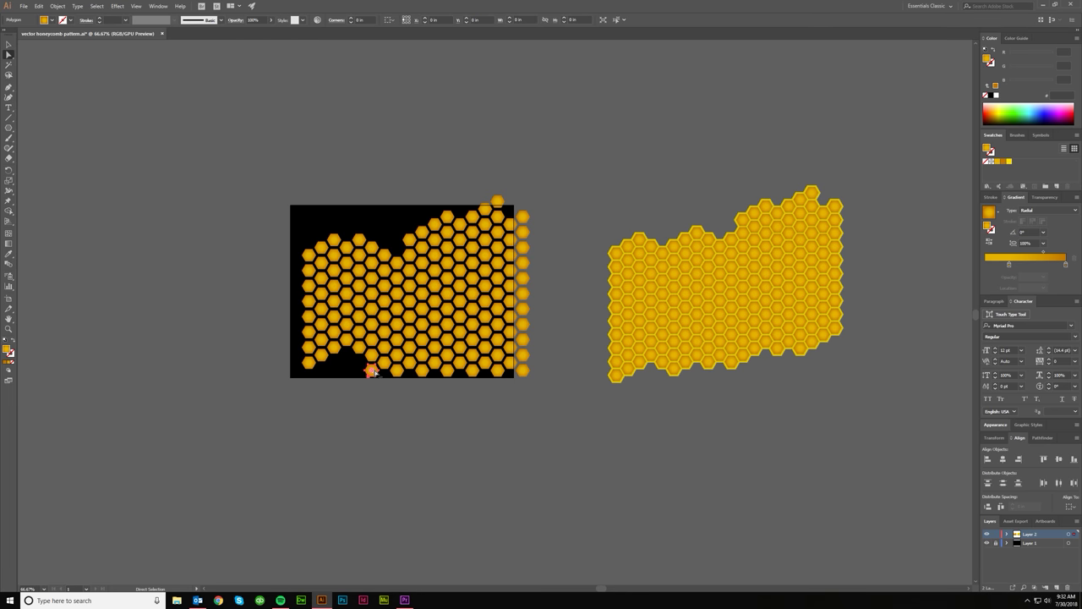
key("Delete")
left_click(385, 363)
key("Delete")
left_click(398, 370)
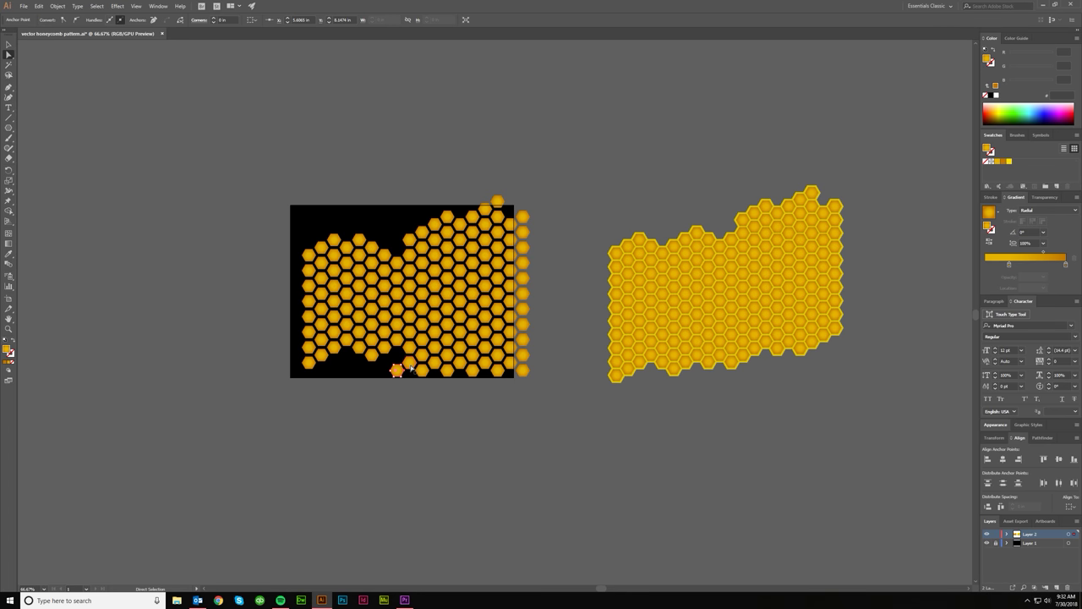
key("Delete")
left_click(420, 369)
key("Delete")
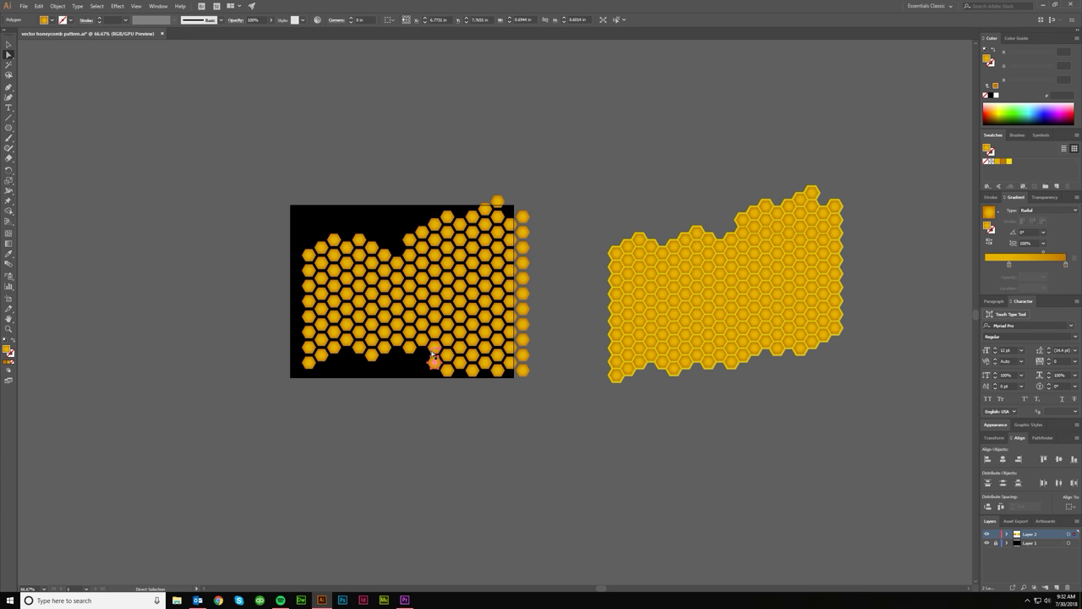
Delete the remaining bottom-right and right-edge hexagons to finish the ragged lower edge
left_click(434, 363)
key("Delete")
left_click(447, 371)
key("Delete")
left_click(460, 363)
key("Delete")
left_click(485, 350)
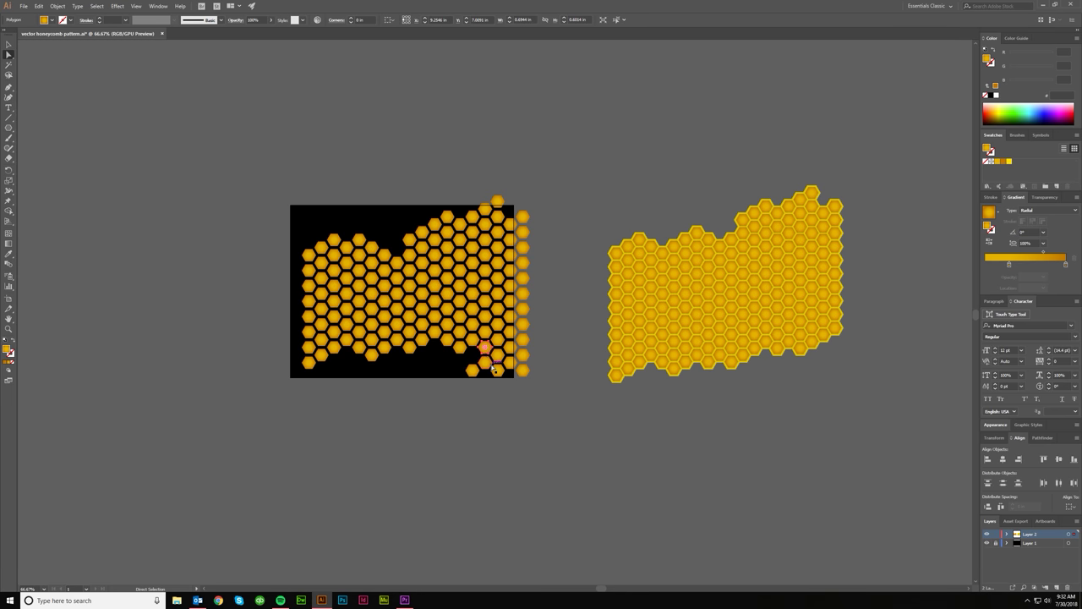
key("Delete")
left_click(484, 363)
key("Delete")
left_click(472, 370)
key("Delete")
left_click(496, 363)
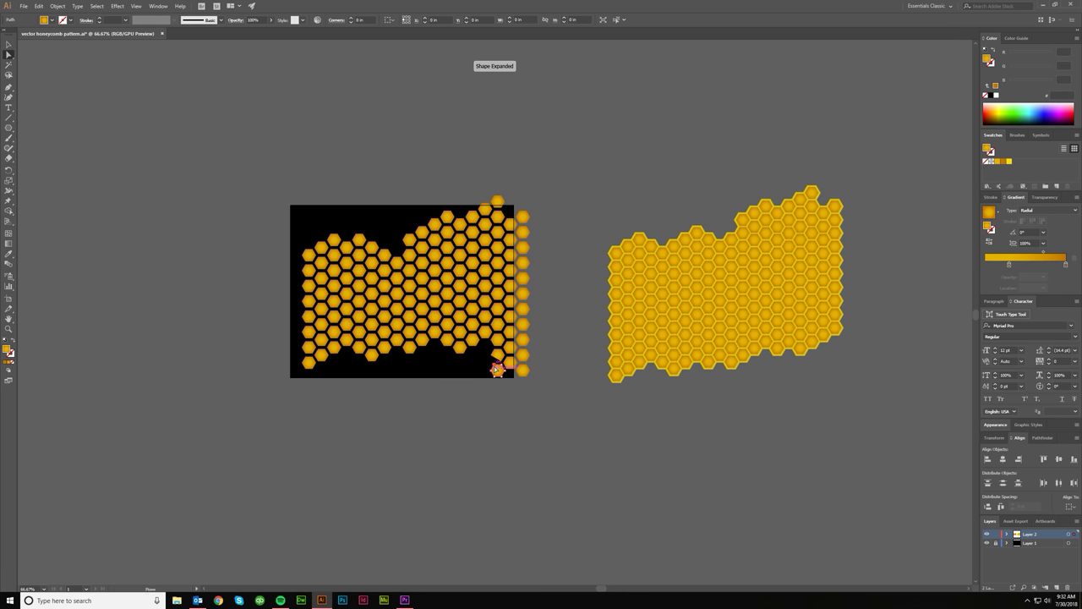
key("Delete")
left_click(499, 370)
key("Delete")
left_click(522, 340)
key("Delete")
left_click(523, 356)
key("Delete")
left_click(523, 370)
key("Delete")
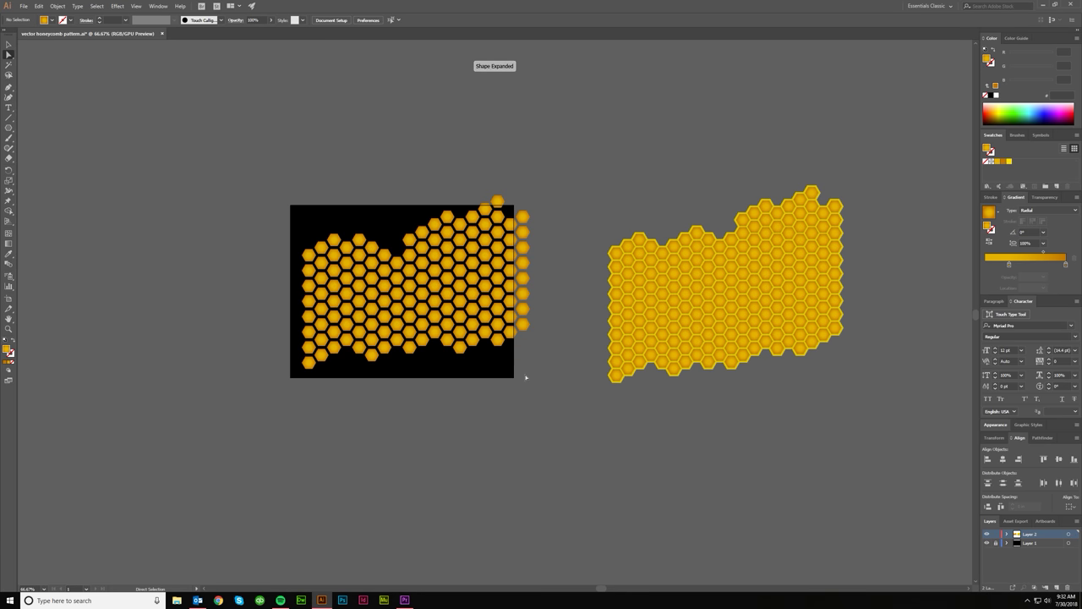
Move the whole trimmed honeycomb onto the black artboard and nudge it right
left_click_drag(537, 379, 292, 181)
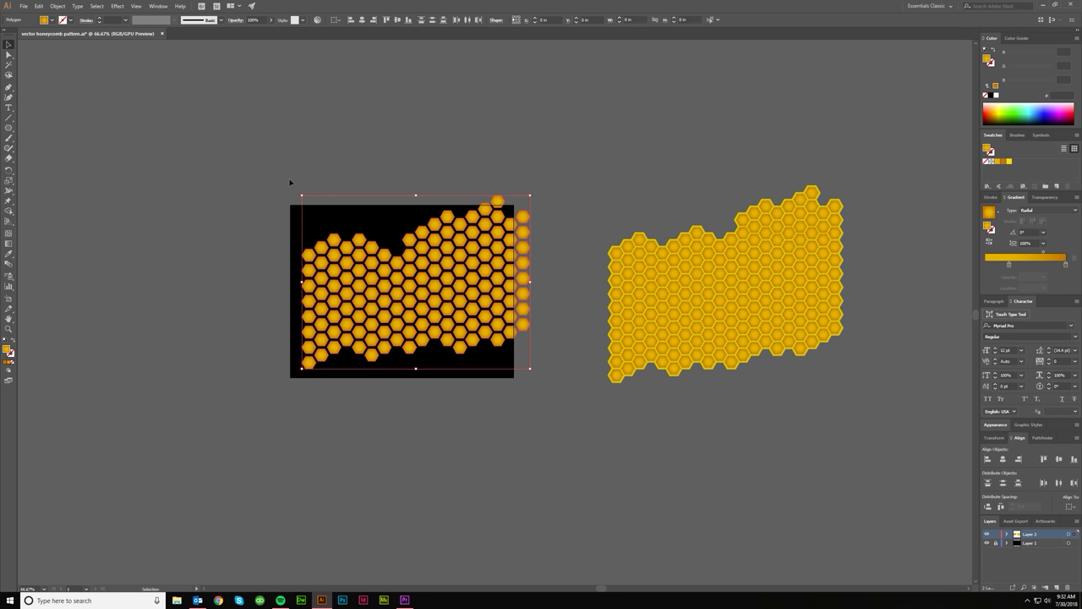
left_click_drag(344, 248, 331, 258)
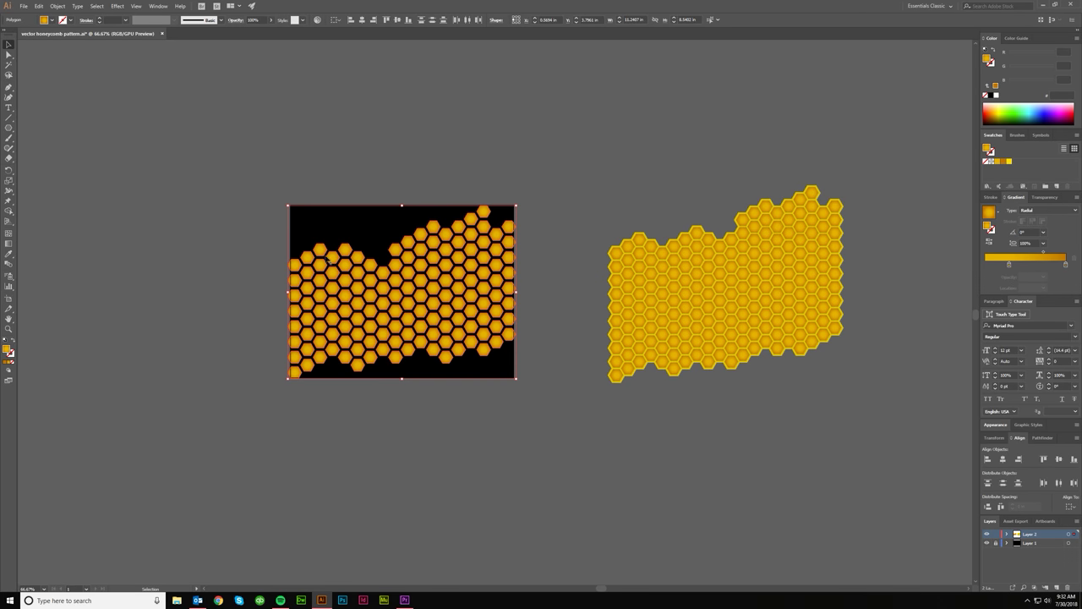
key("Right")
key("Right")
key("Right")
key("Right")
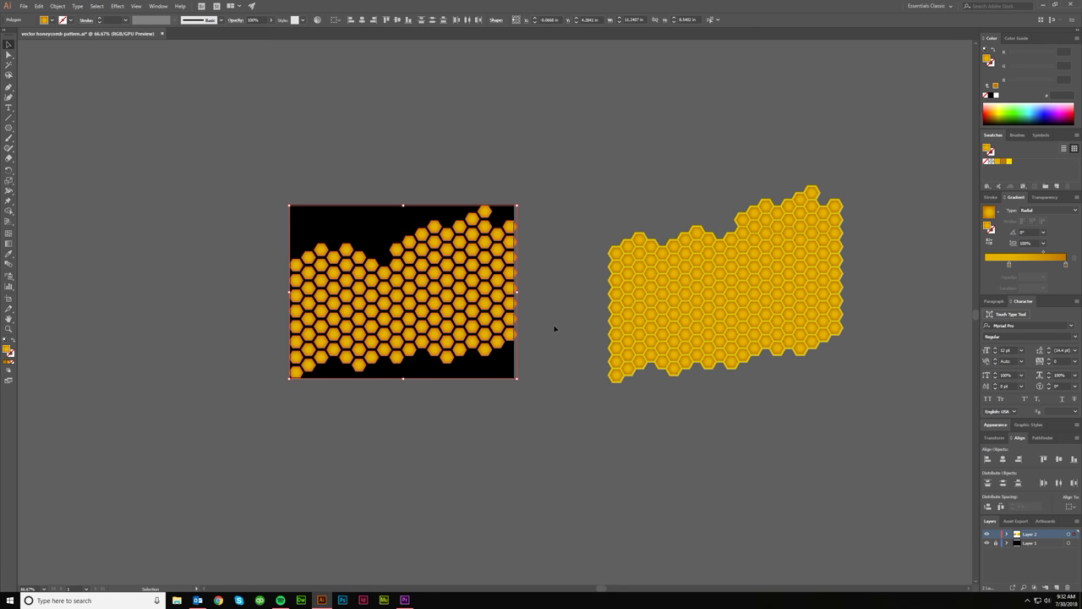
Copy the honeycomb, paste it in front with Ctrl+F, and fill the copy bright yellow
left_click_drag(292, 200, 315, 218)
key("a")
key("ctrl+c")
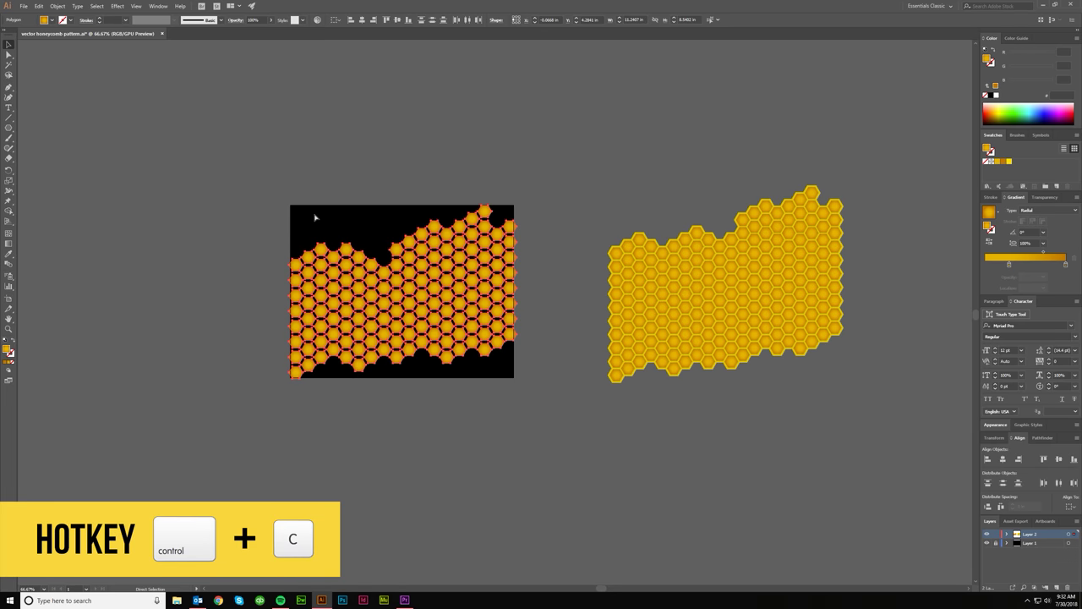
key("v")
left_click(346, 163)
key("a")
key("v")
key("ctrl+f")
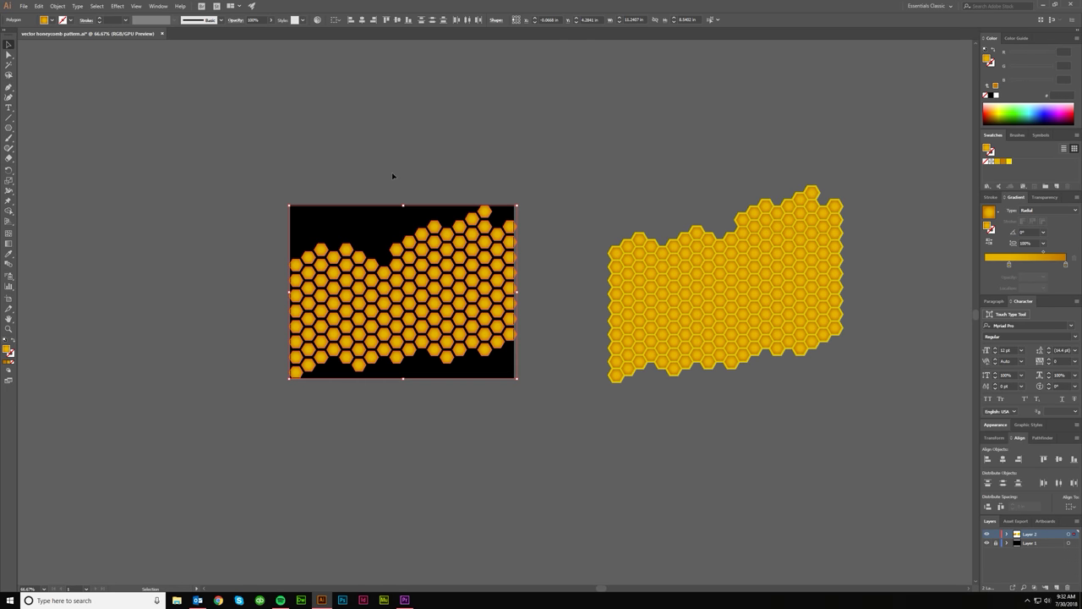
left_click(1009, 162)
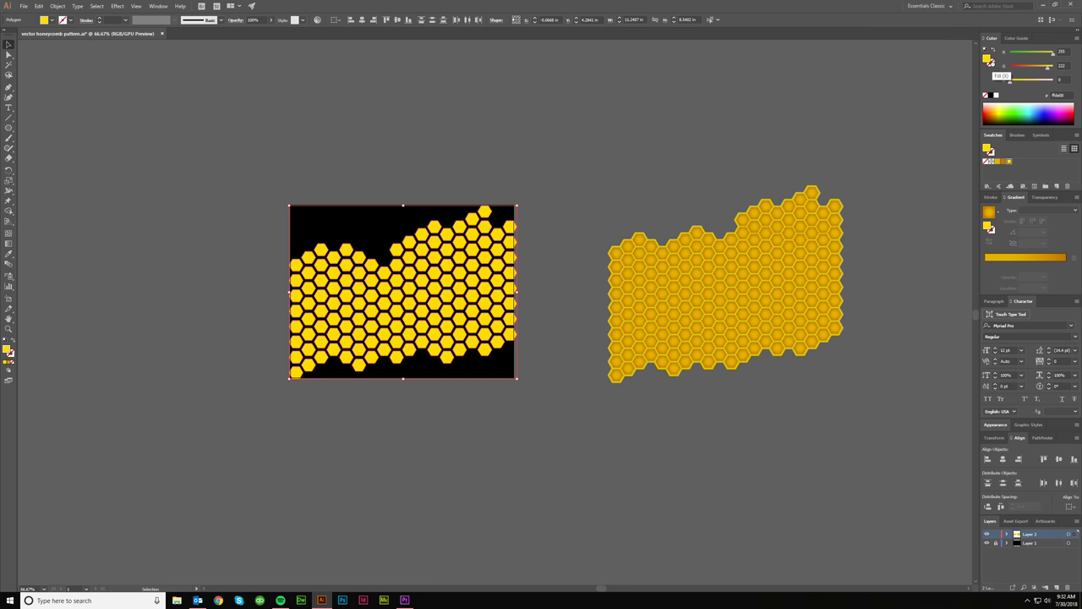
Set the yellow copy's stroke to the yellow swatch and bring the Stroke box forward
left_click(992, 64)
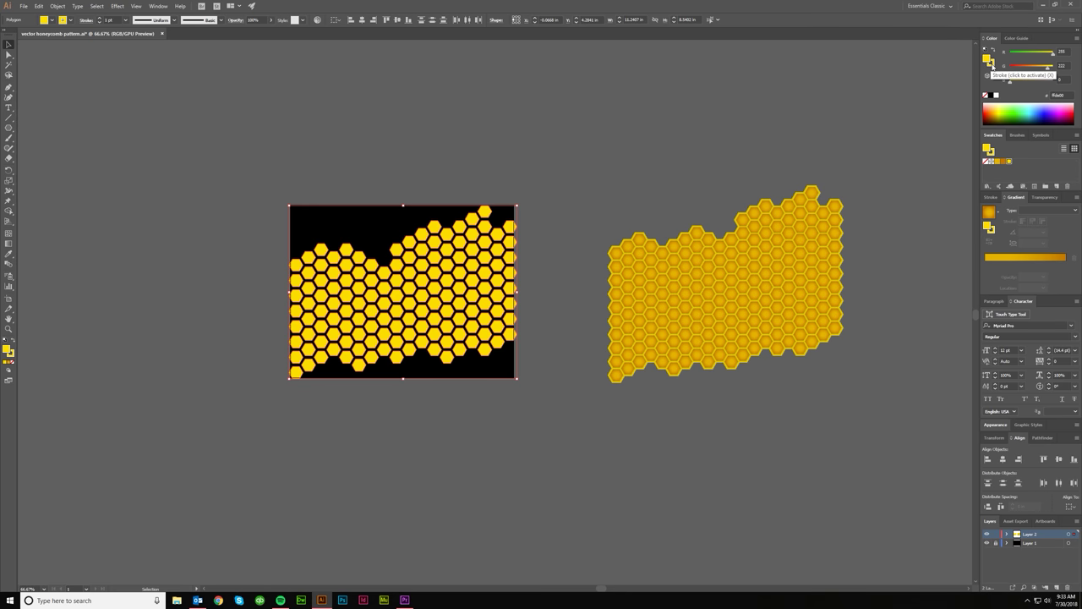
left_click(994, 66)
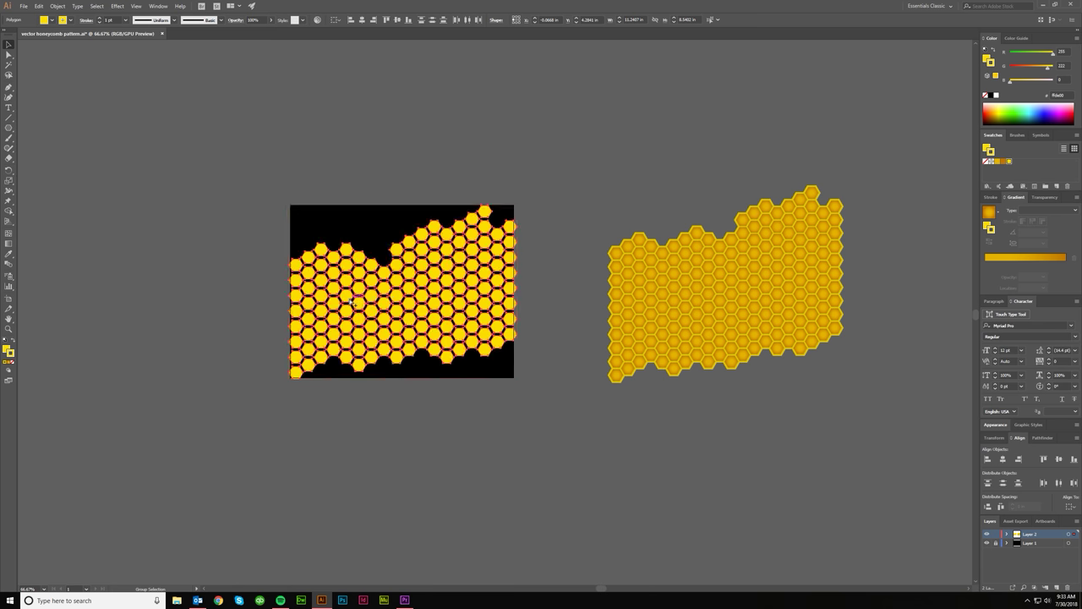
scroll(351, 300, "up", 2)
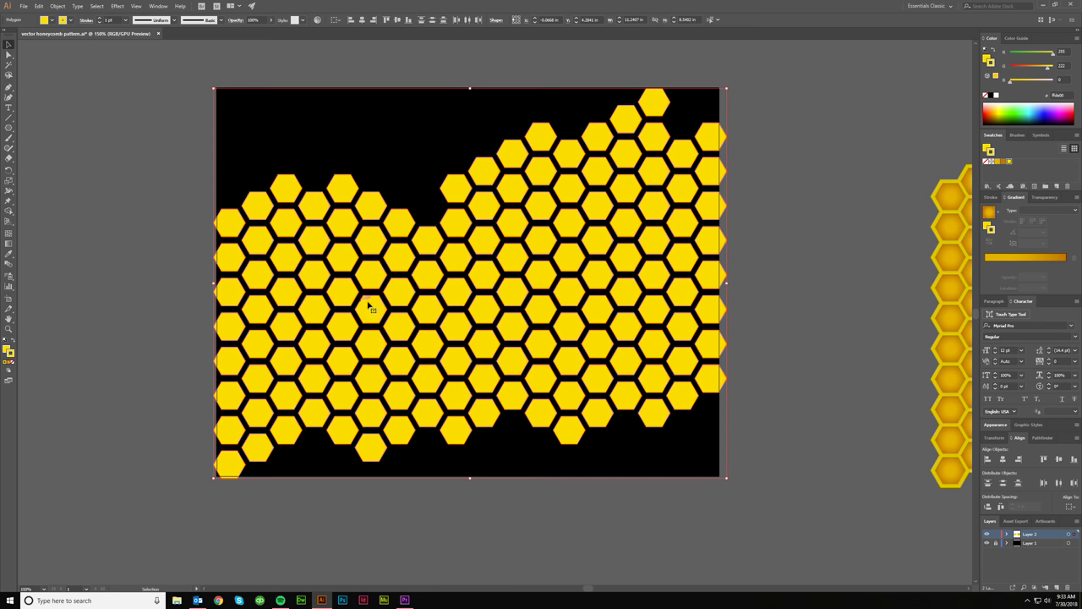
Increase the stroke weight of the yellow hexagon outlines to 22 pt
left_click(991, 198)
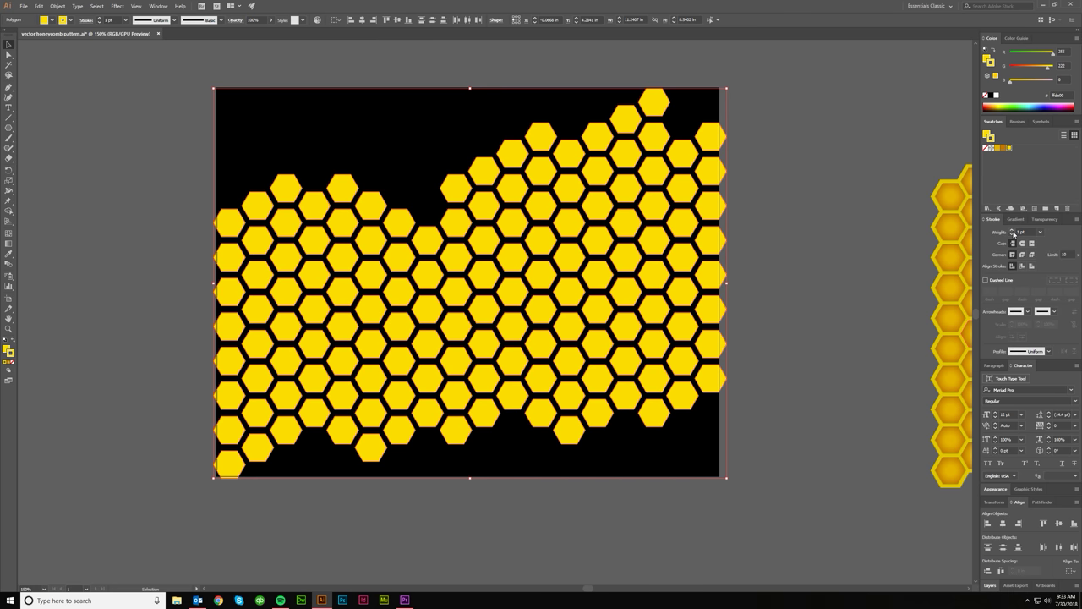
left_click(1013, 231)
left_click(1013, 231)
left_click(1013, 231)
left_click(1013, 231)
left_click(1013, 231)
left_click(1013, 231)
left_click(1013, 231)
left_click(1013, 231)
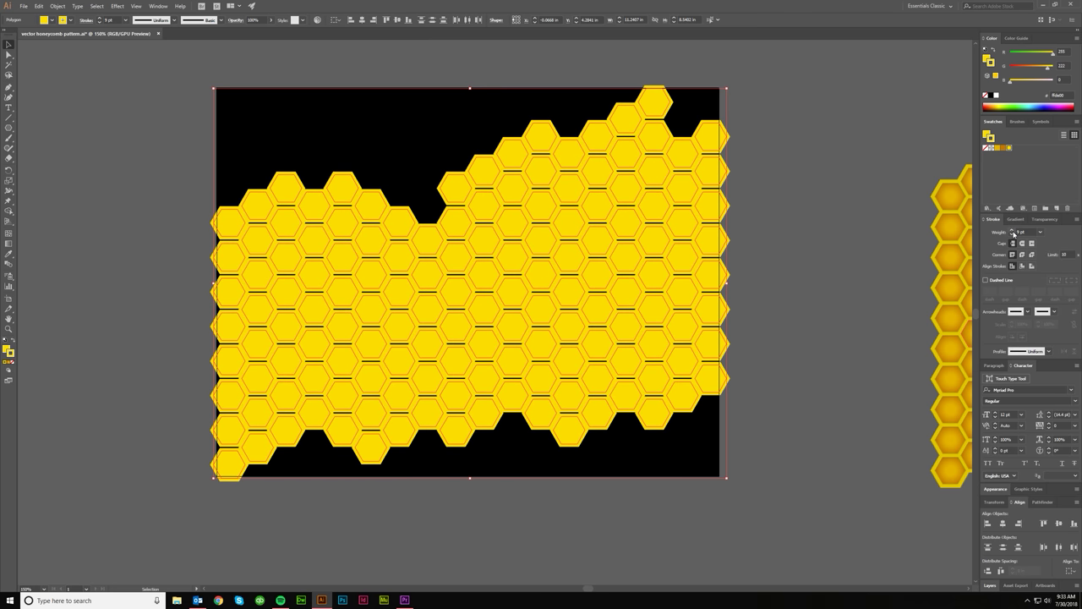
left_click(1013, 231)
left_click(1013, 231)
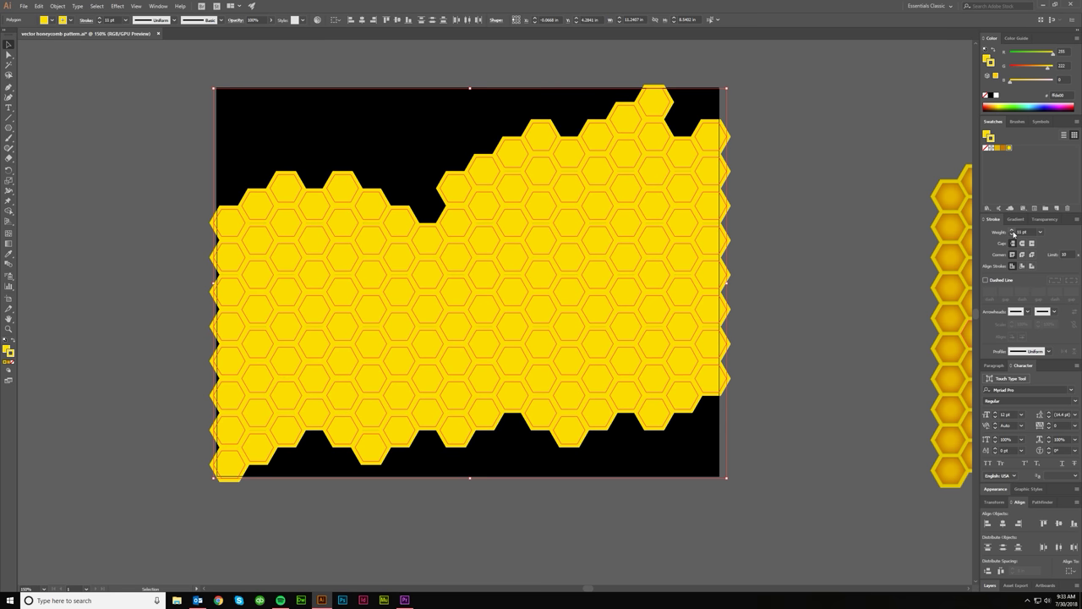
left_click(1022, 232)
type("22")
key("Tab")
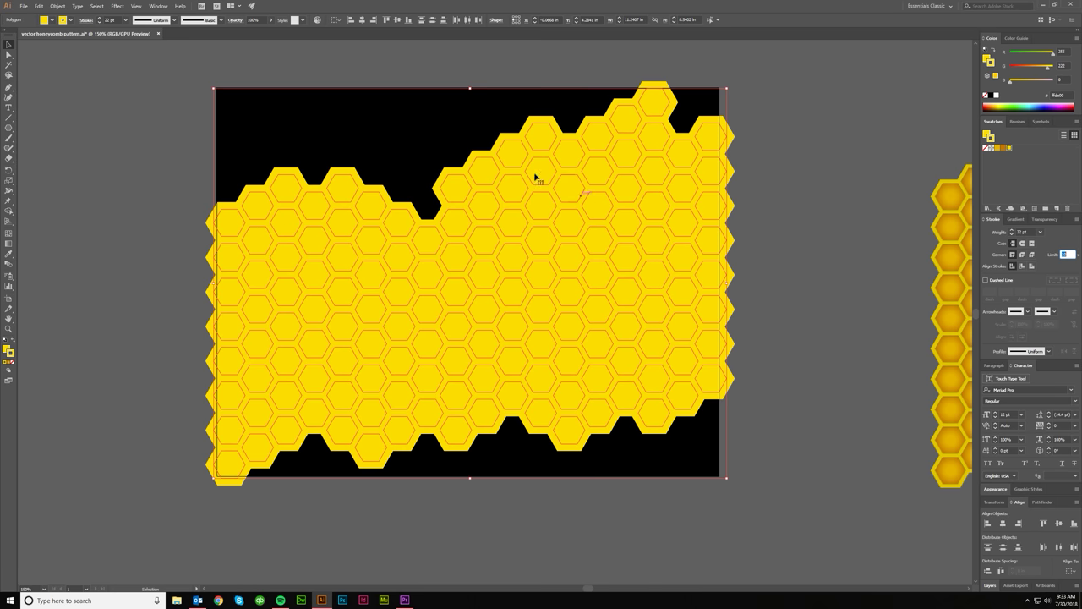
Convert the thick strokes into filled shapes with Object > Path > Outline Stroke
scroll(442, 140, "down", 1)
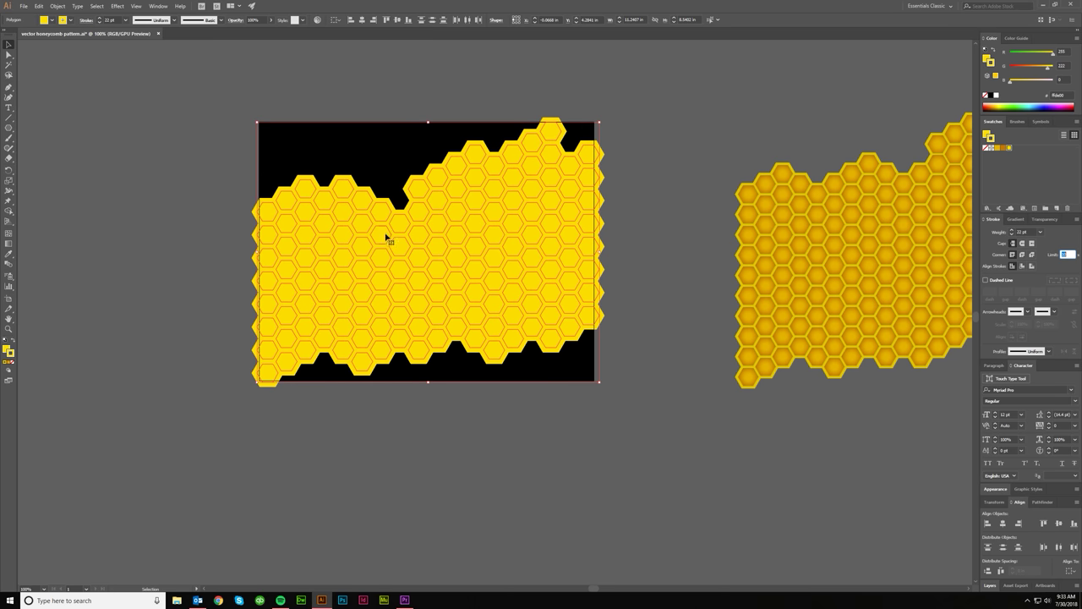
left_click(57, 6)
mouse_move(105, 198)
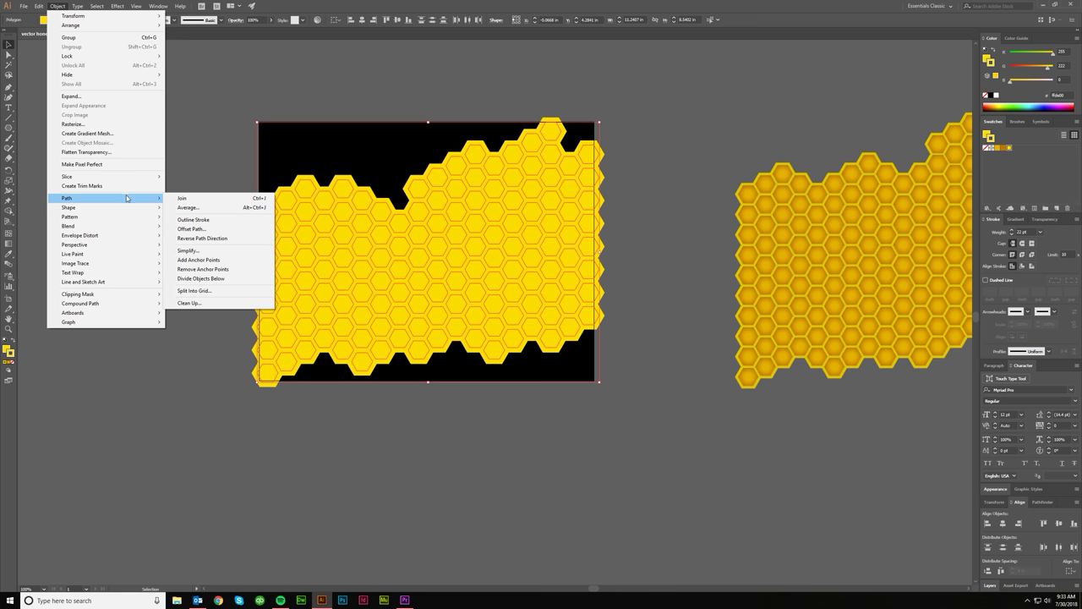
left_click(194, 220)
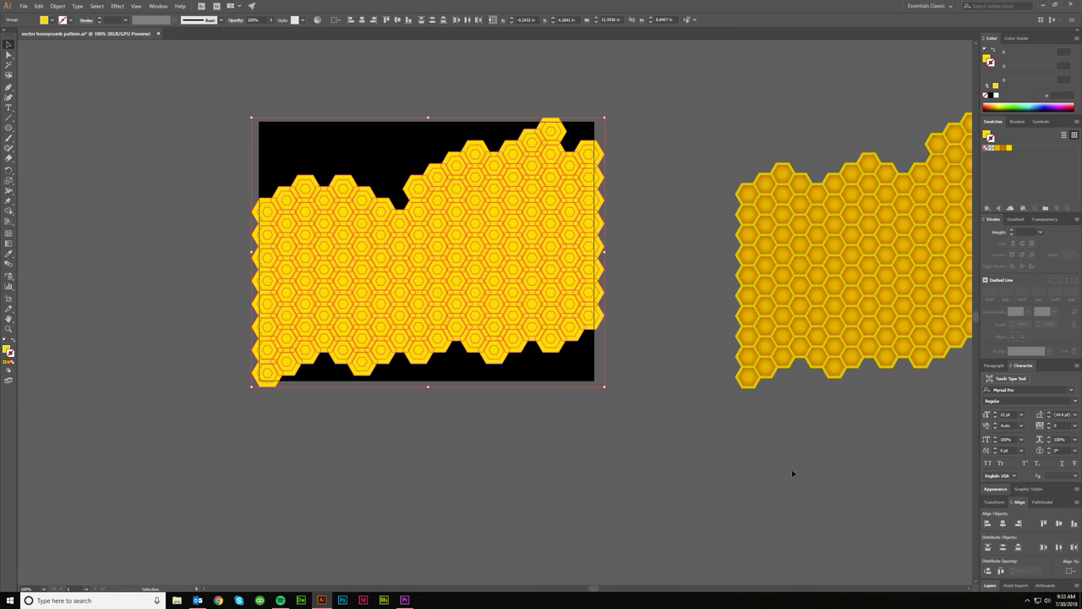
left_click(1043, 503)
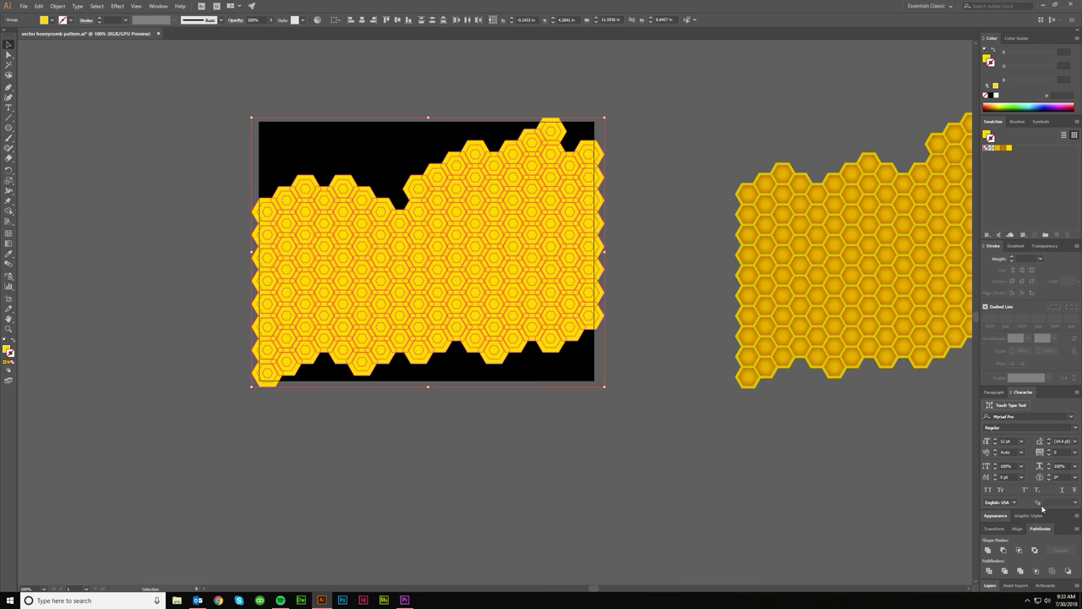
Unite all the outlined yellow hexagons into one shape with the Pathfinder
left_click(988, 551)
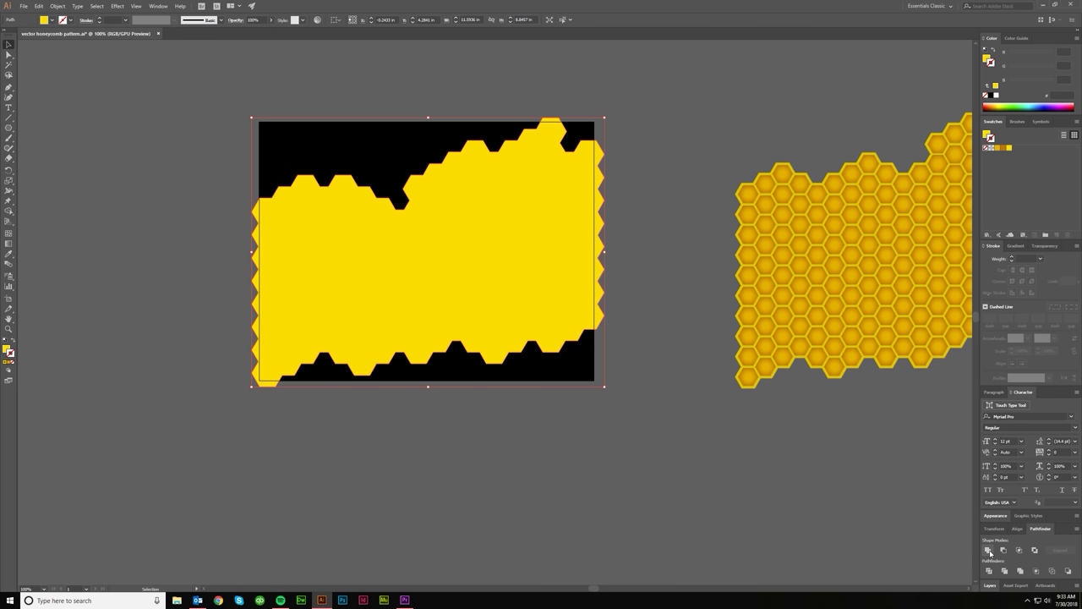
scroll(406, 290, "left", 1)
scroll(473, 262, "up", 1)
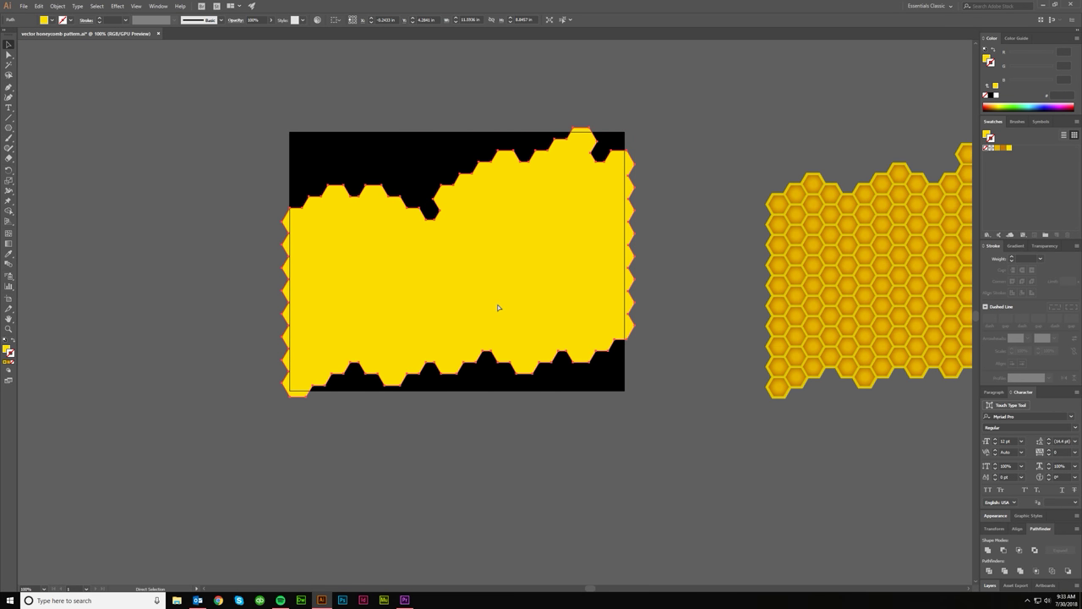
Send the merged yellow shape to the back, then reselect the honeycomb artwork
key("ctrl+shift+bracketleft")
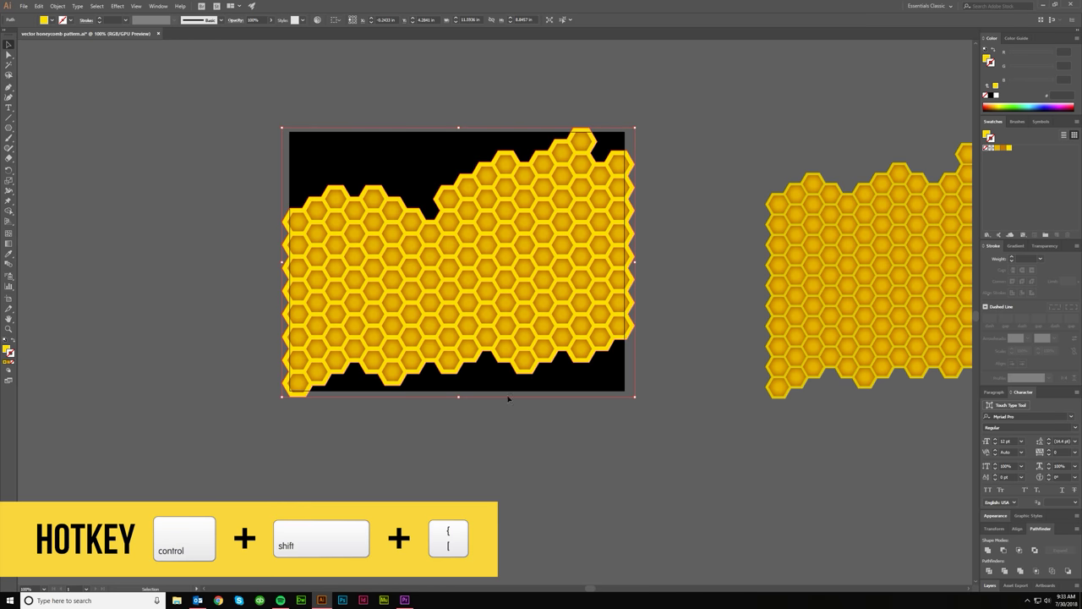
left_click(541, 474)
scroll(548, 454, "down", 1)
scroll(476, 425, "up", 2)
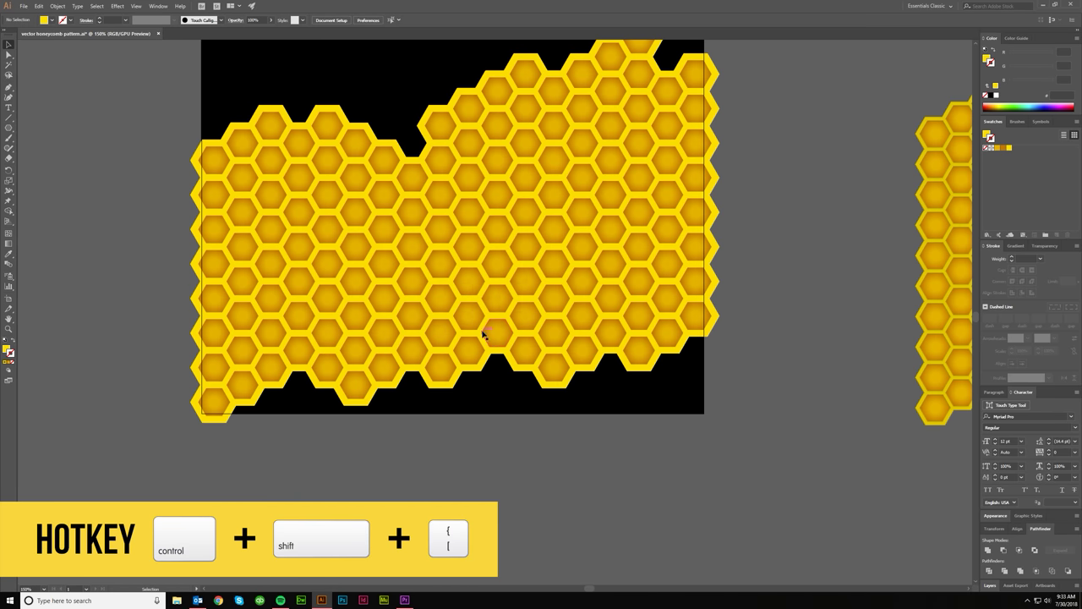
scroll(483, 331, "down", 1)
left_click(489, 363)
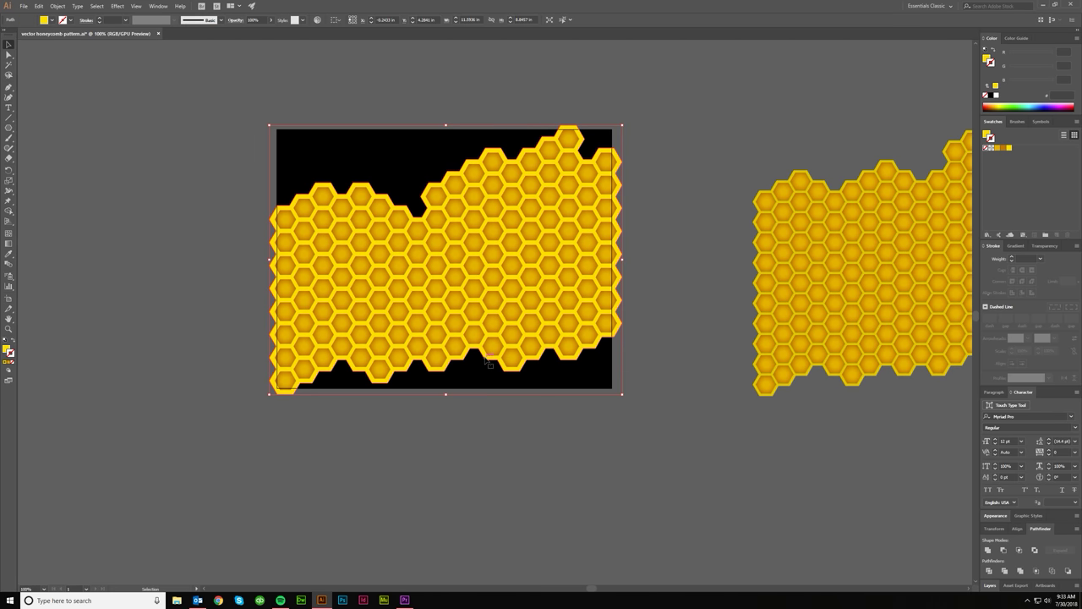
Check beneath the yellow shape, undo the move, and select all the hexagons
left_click_drag(489, 364, 647, 380)
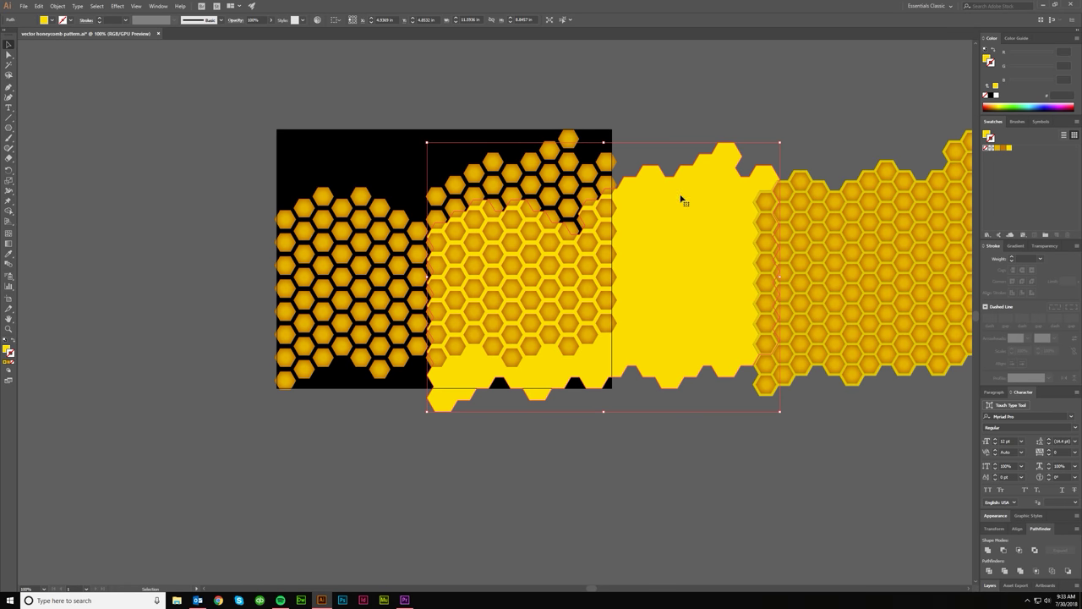
key("ctrl+z")
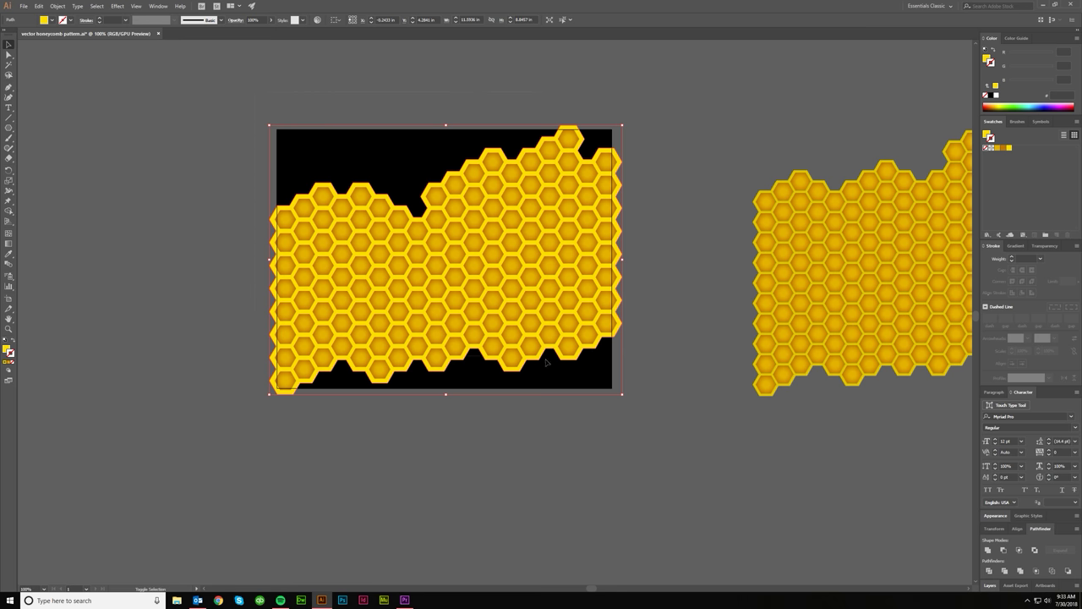
key("a")
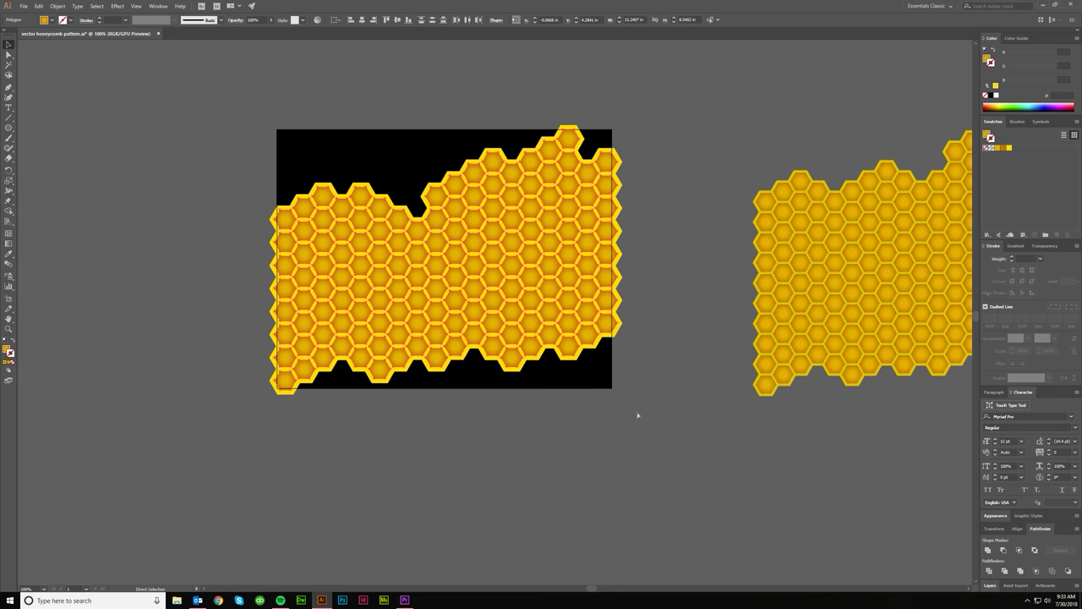
key("v")
left_click(645, 403)
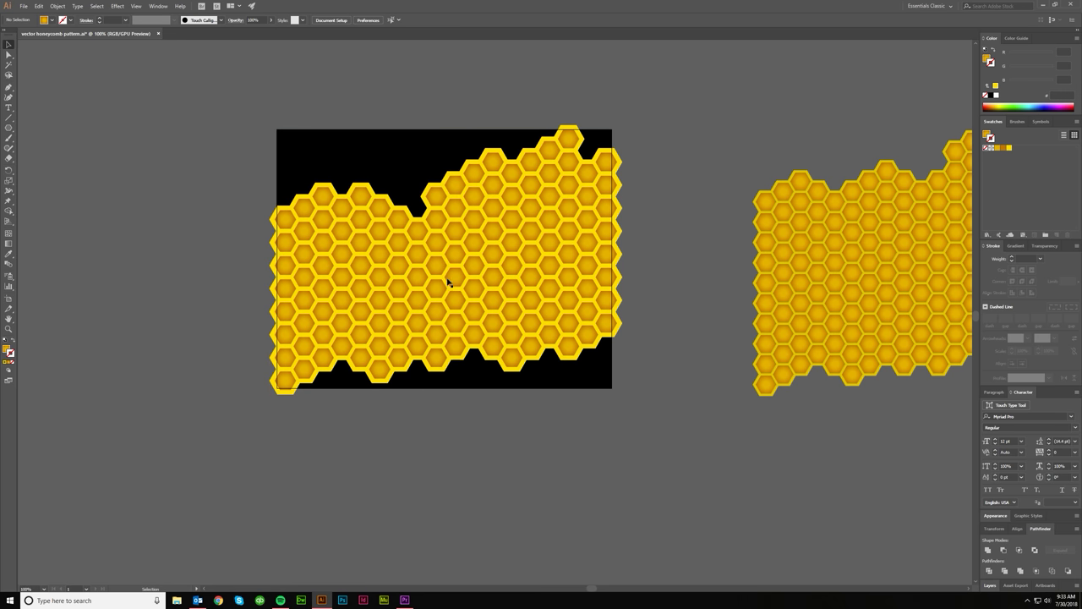
left_click(474, 246)
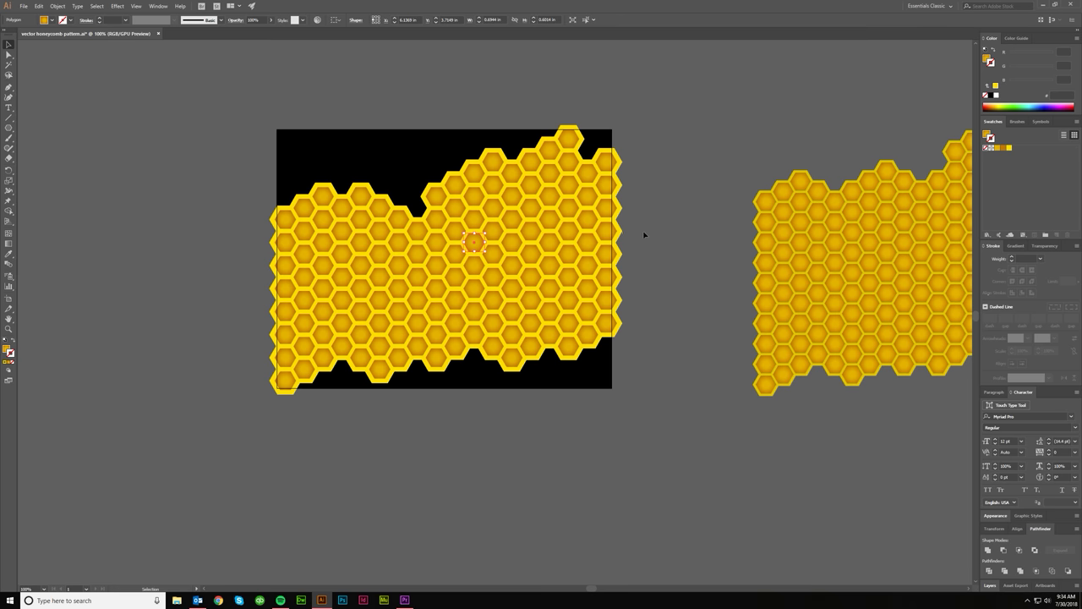
key("ctrl+a")
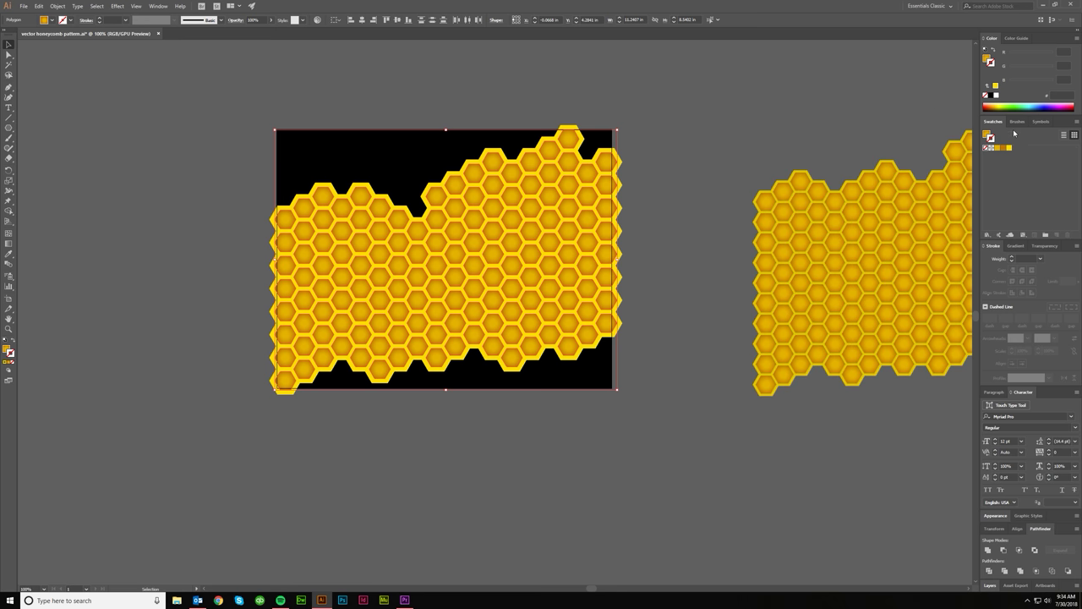
Give the hexagons a black stroke, swap fill and stroke, group, and apply Minus Front
left_click(996, 95)
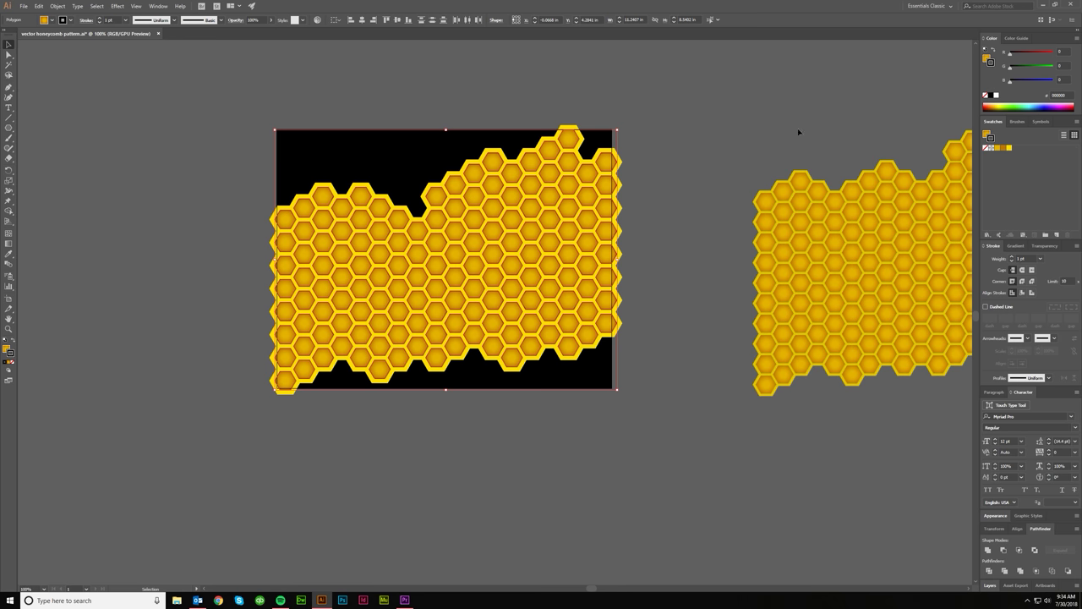
left_click(996, 54)
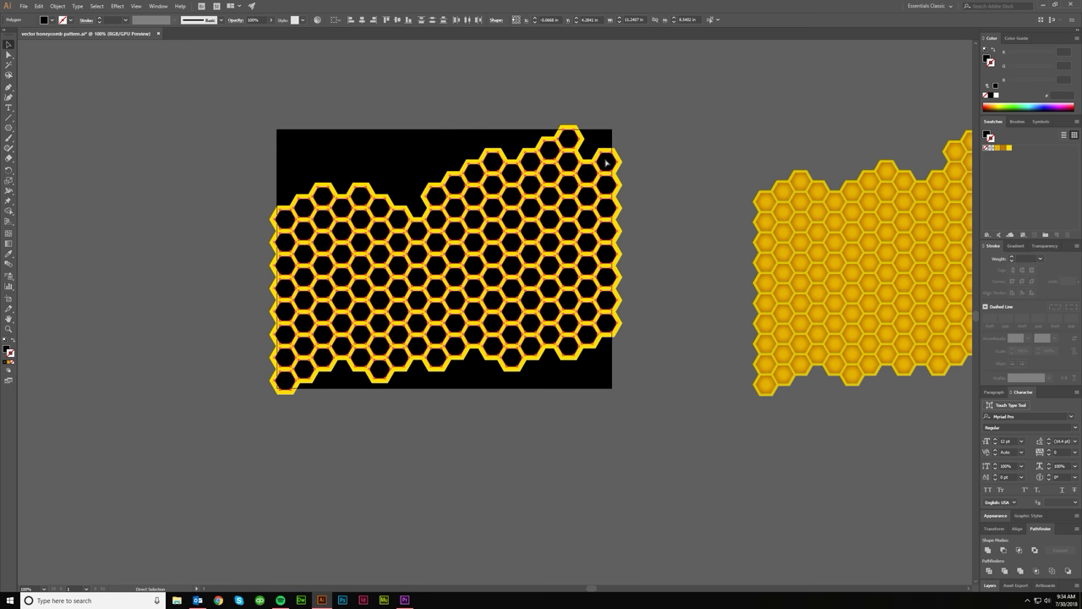
key("ctrl+g")
scroll(575, 136, "up", 2)
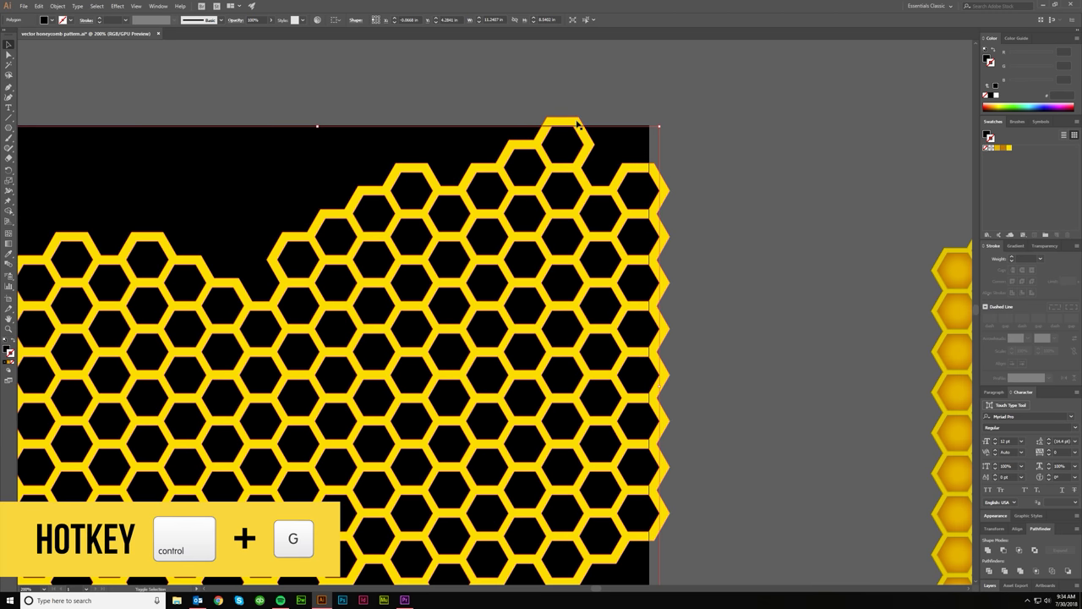
scroll(633, 148, "down", 2)
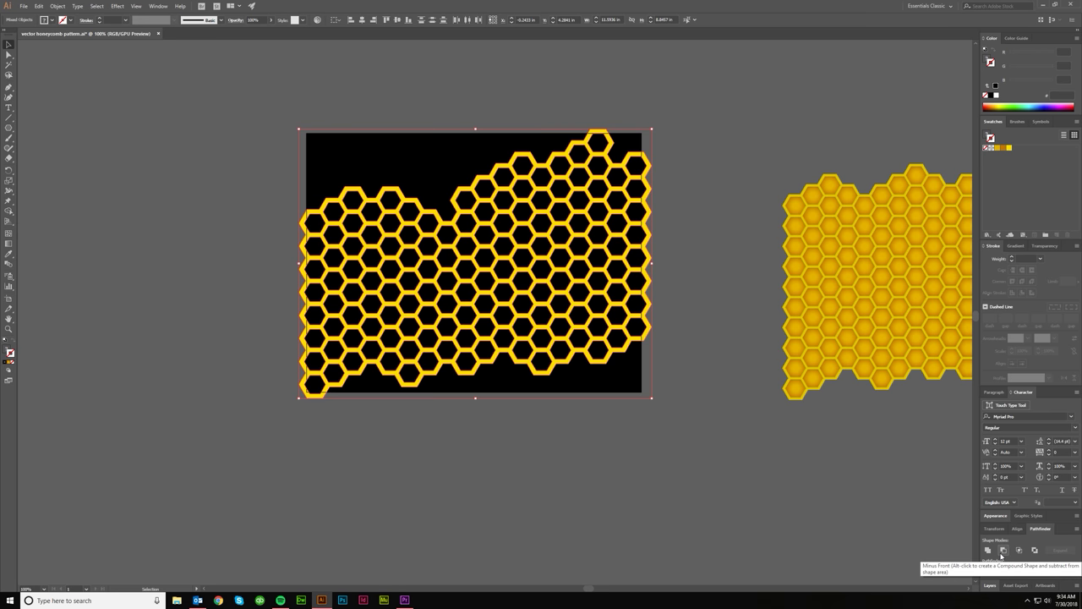
left_click(1003, 551)
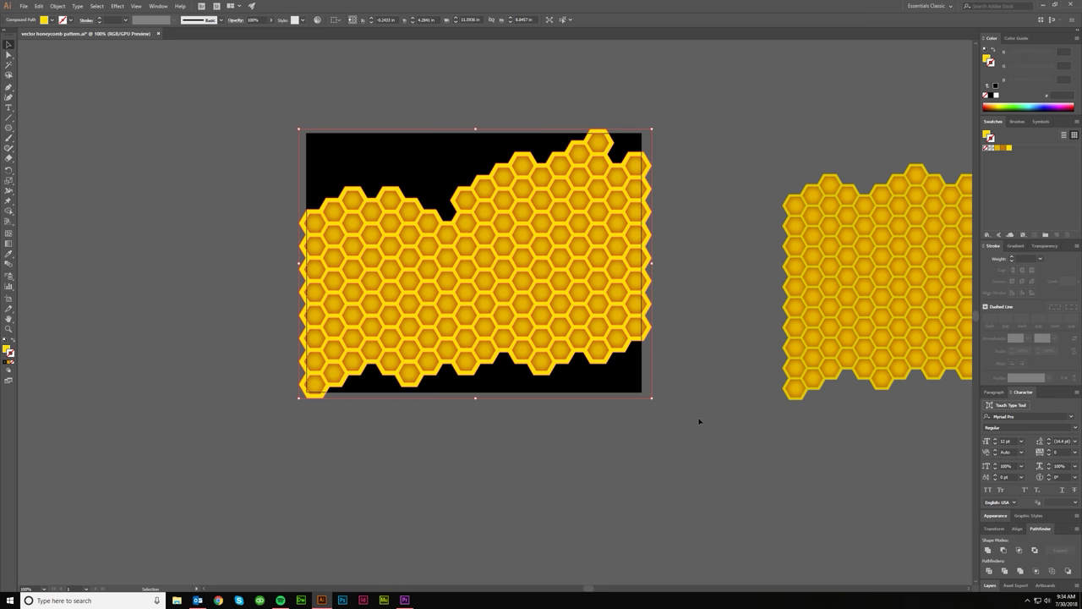
key("a")
left_click_drag(627, 398, 361, 421)
key("v")
left_click(202, 428)
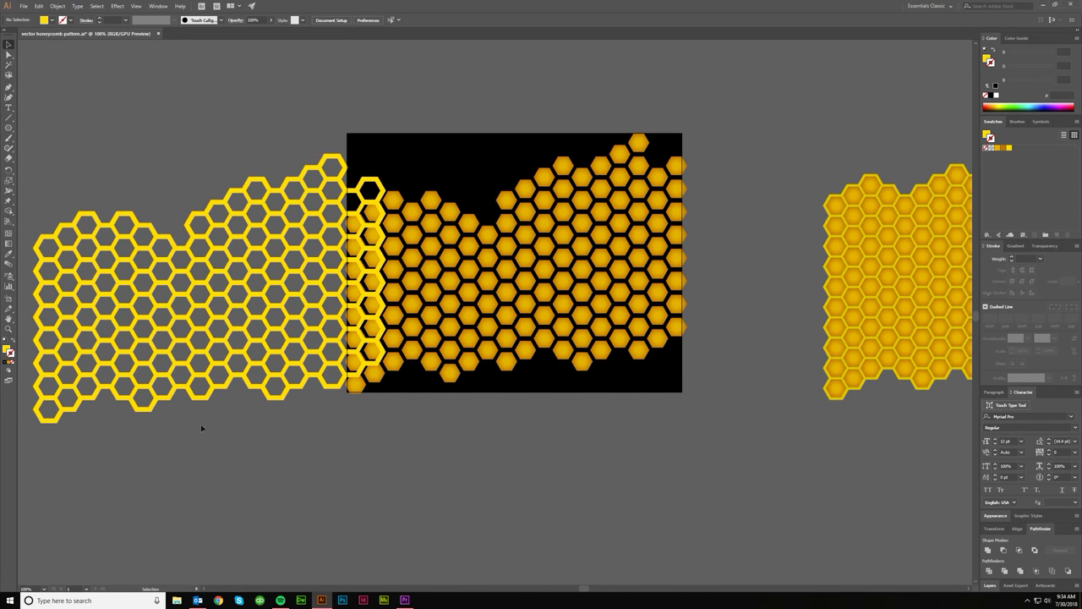
key("ctrl+z")
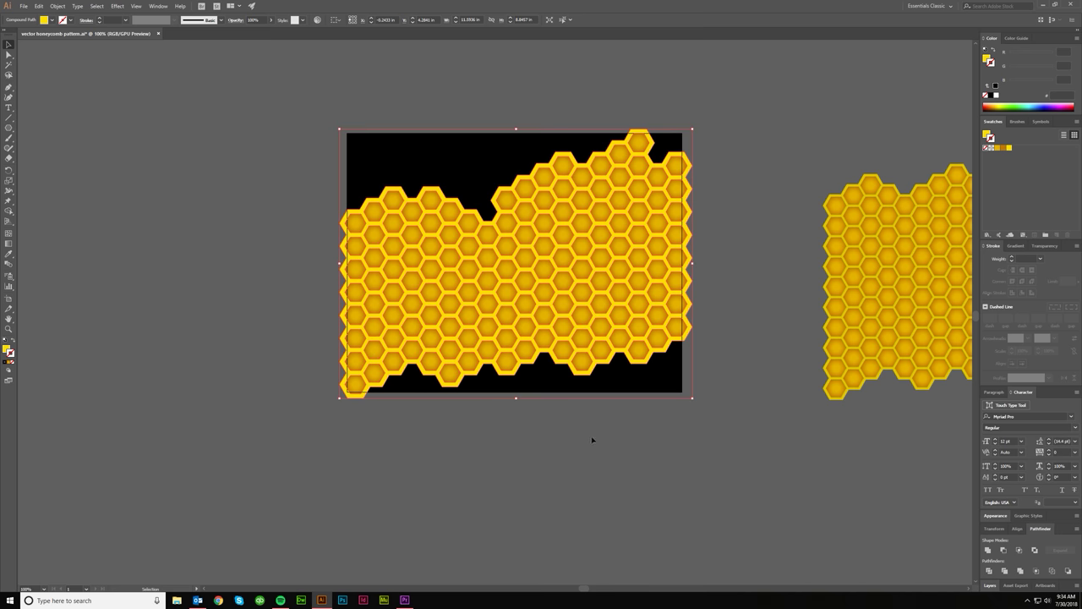
left_click(596, 438)
scroll(562, 370, "up", 2)
scroll(503, 346, "down", 2)
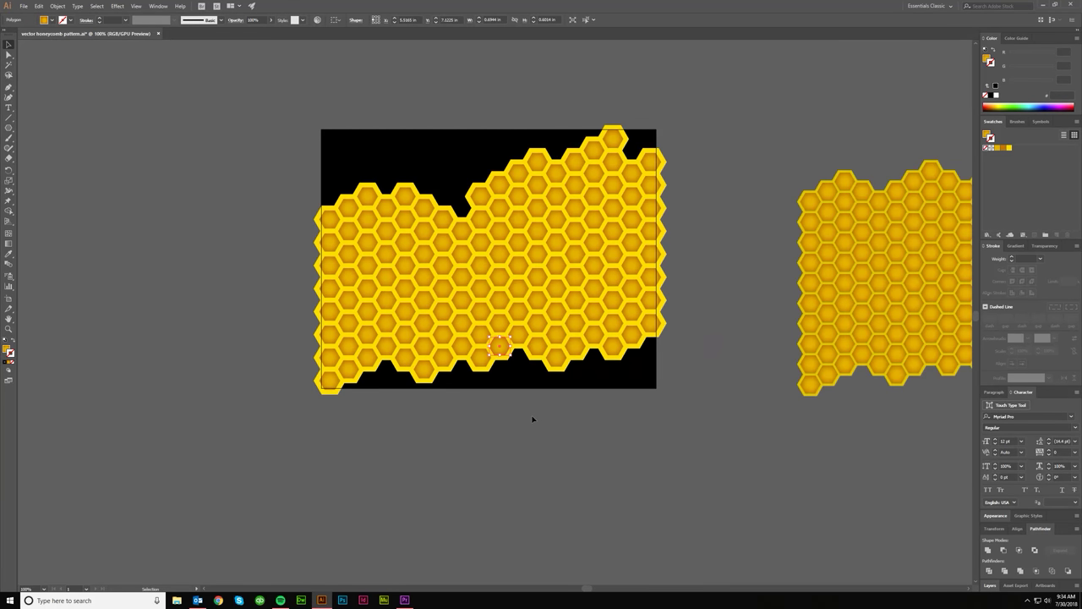
left_click(499, 365)
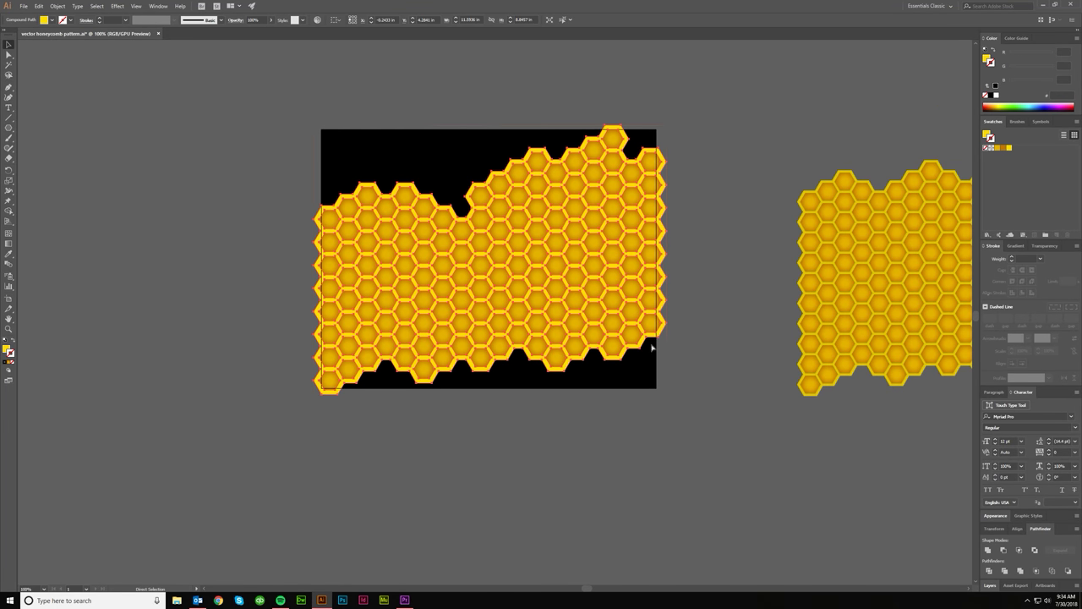
scroll(732, 269, "right", 1)
scroll(734, 266, "up", 8)
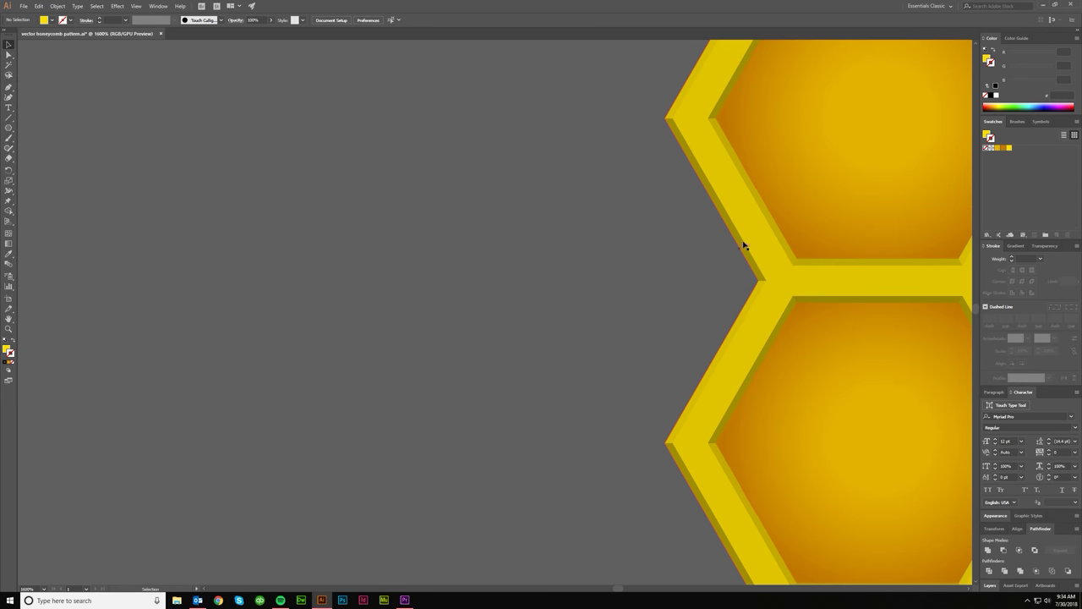
scroll(752, 239, "down", 8)
scroll(641, 288, "left", 1)
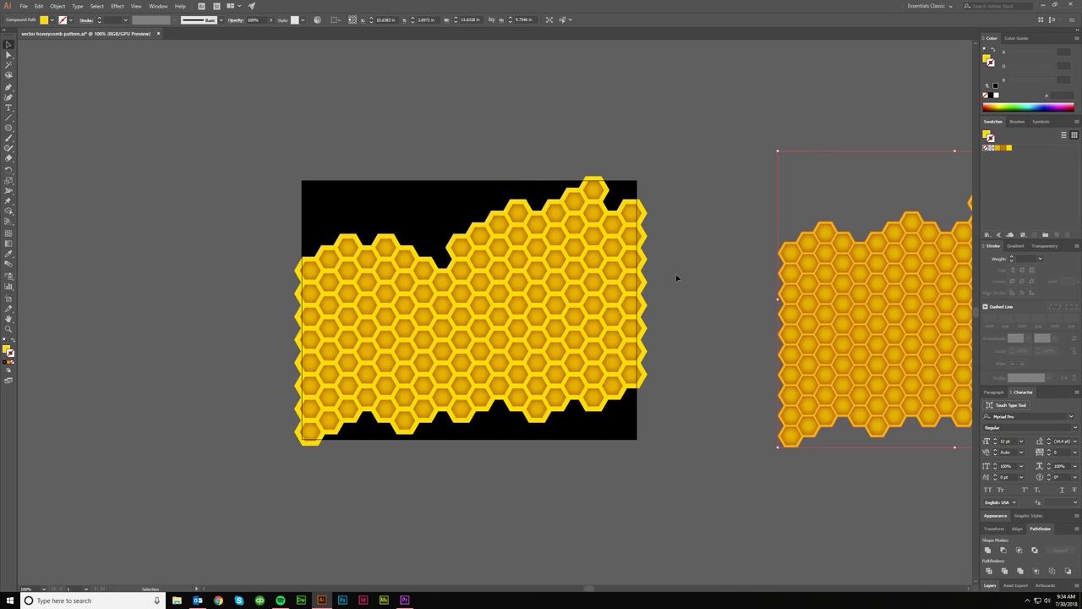
left_click(676, 274)
Select the honeycomb casing and apply Effect > 3D > Extrude & Bevel
left_click(647, 216)
left_click(118, 6)
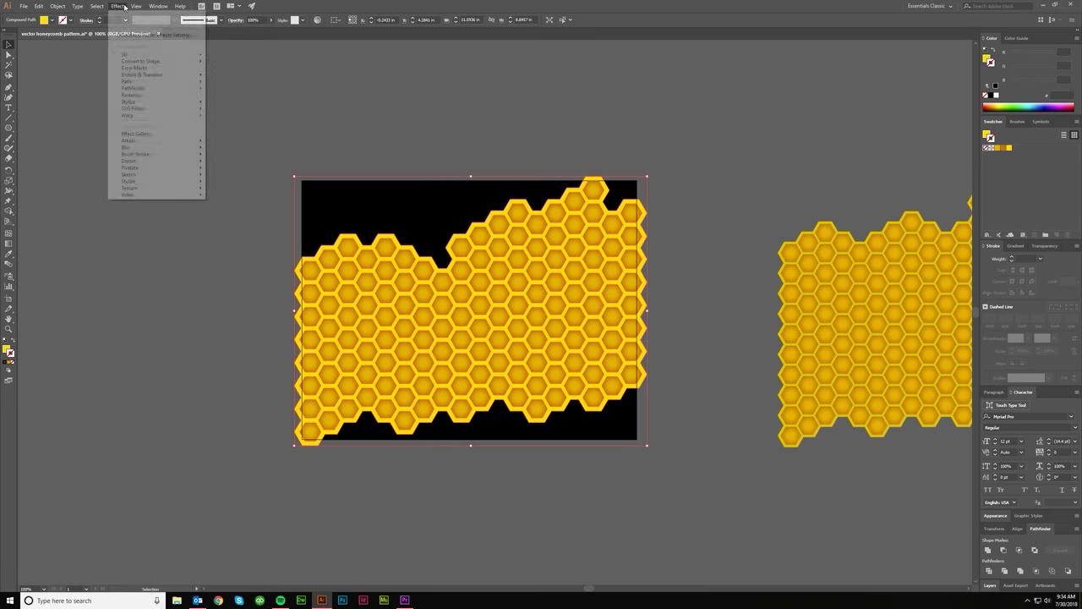
mouse_move(133, 55)
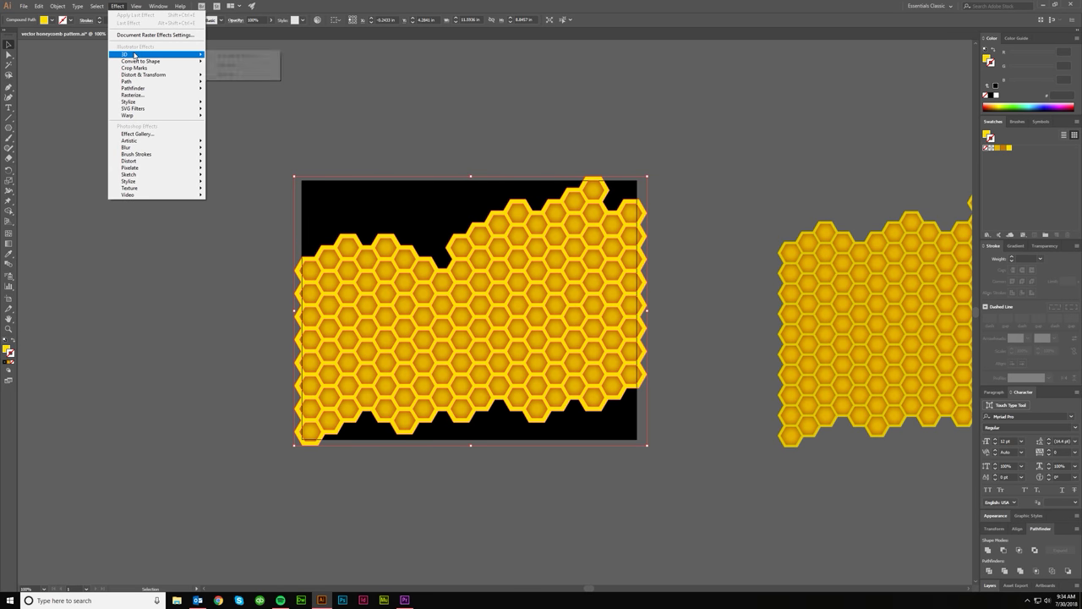
left_click(224, 56)
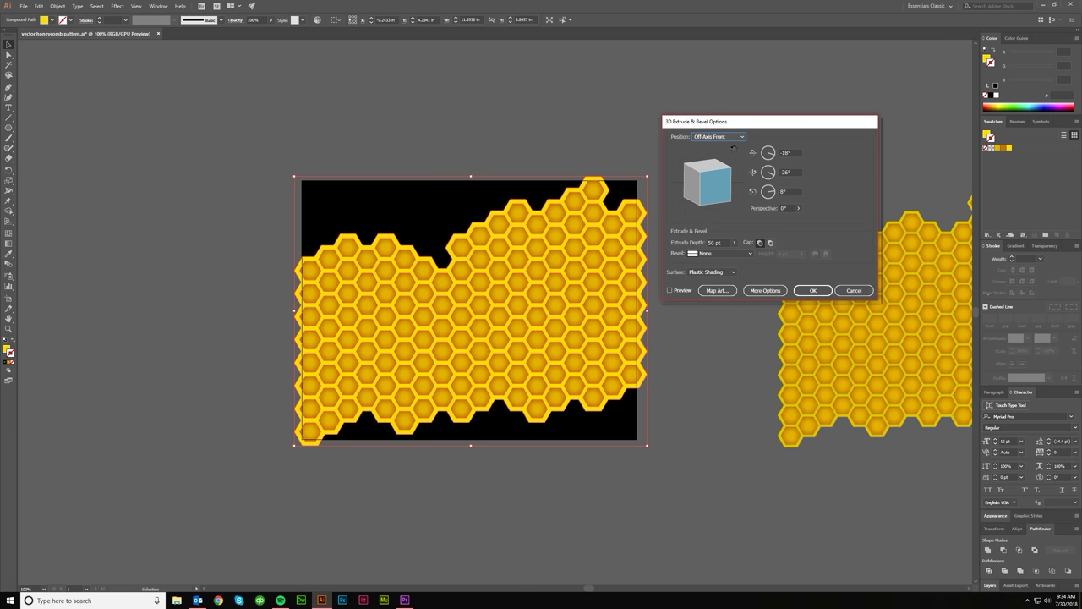
Set Position to Front and a Classic bevel 1 pt high, with Preview on
left_click(719, 136)
left_click(701, 152)
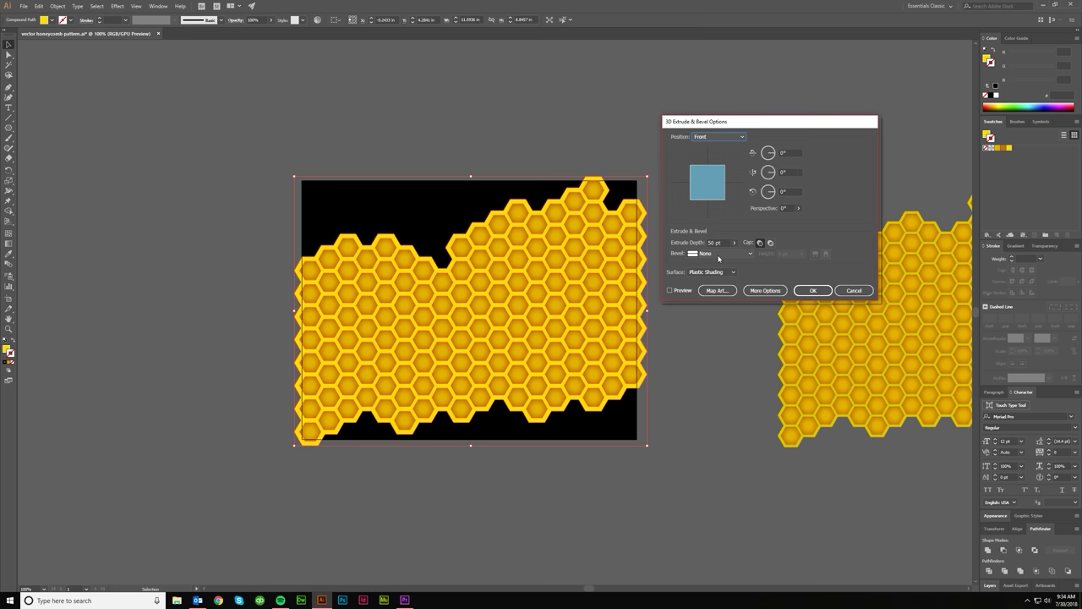
left_click(719, 253)
left_click(719, 273)
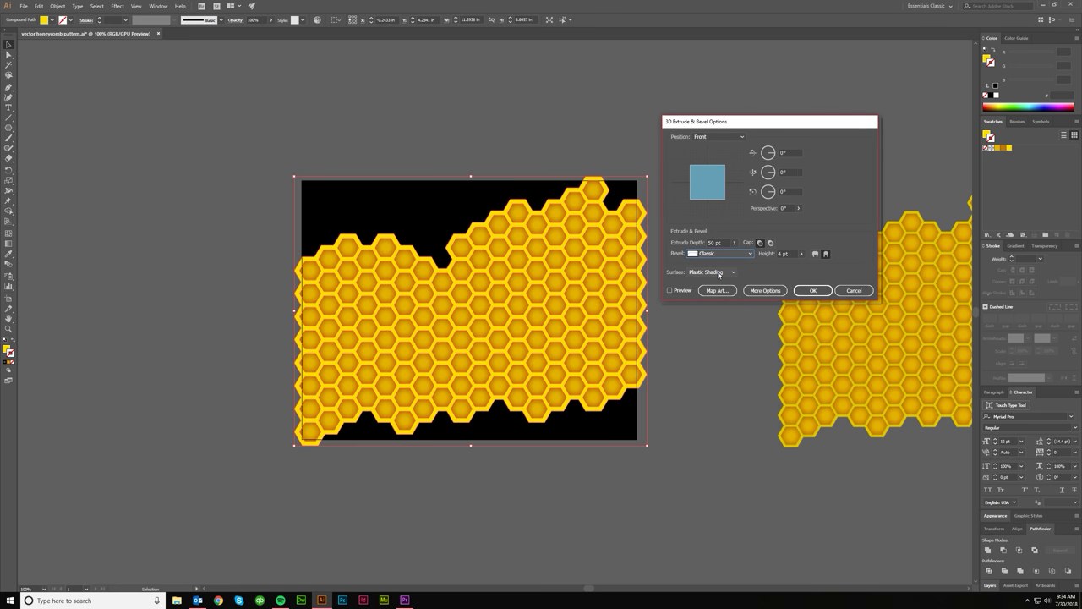
left_click(787, 254)
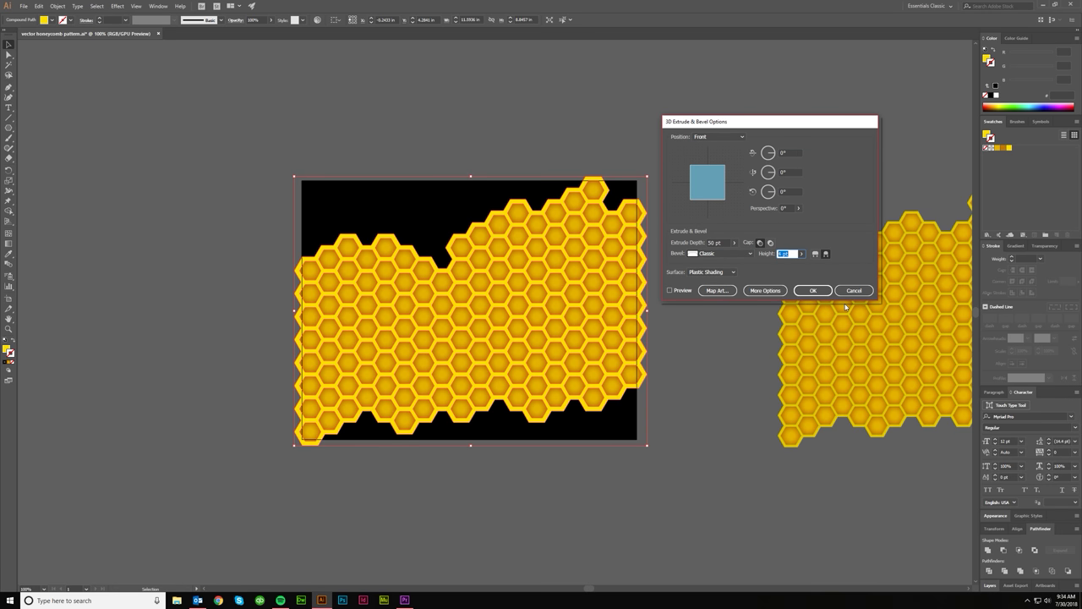
type("1")
key("Tab")
left_click(671, 291)
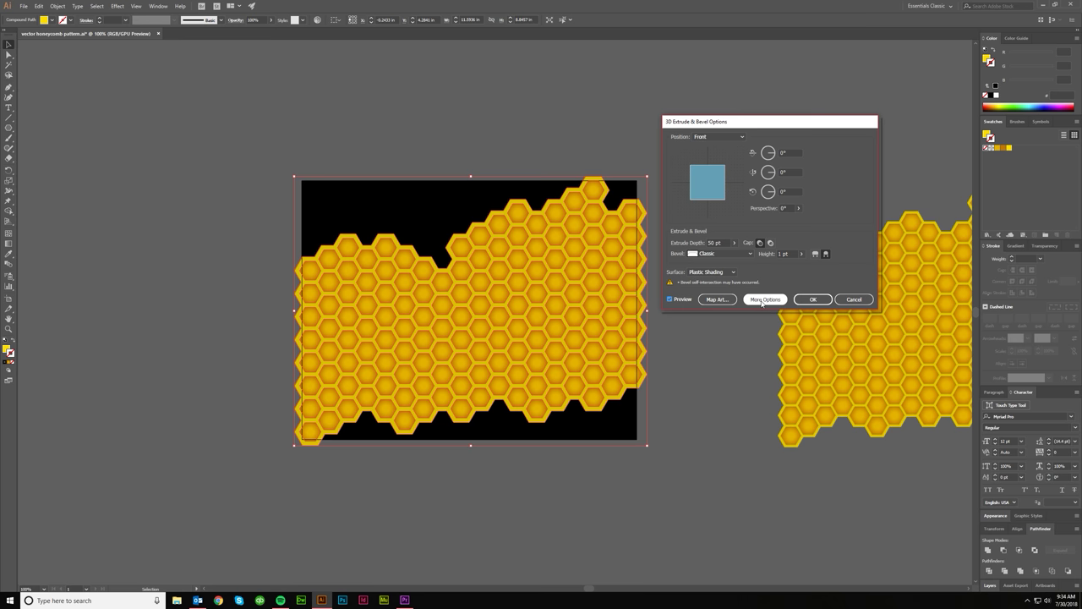
left_click(764, 300)
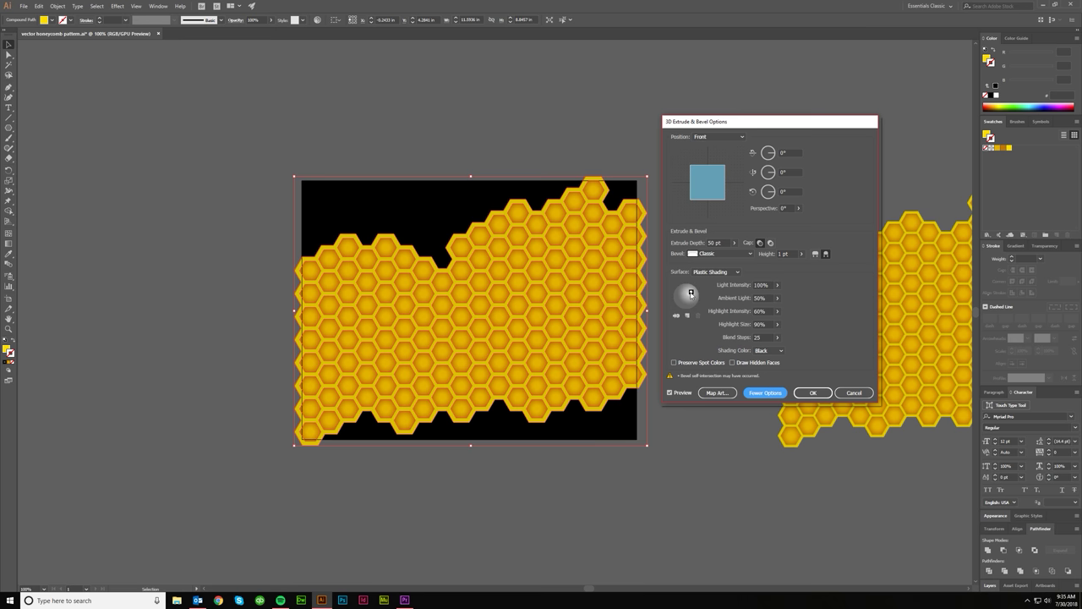
Keep Plastic Shading and add a new upper-left light moved to the back
left_click(715, 273)
left_click(687, 293)
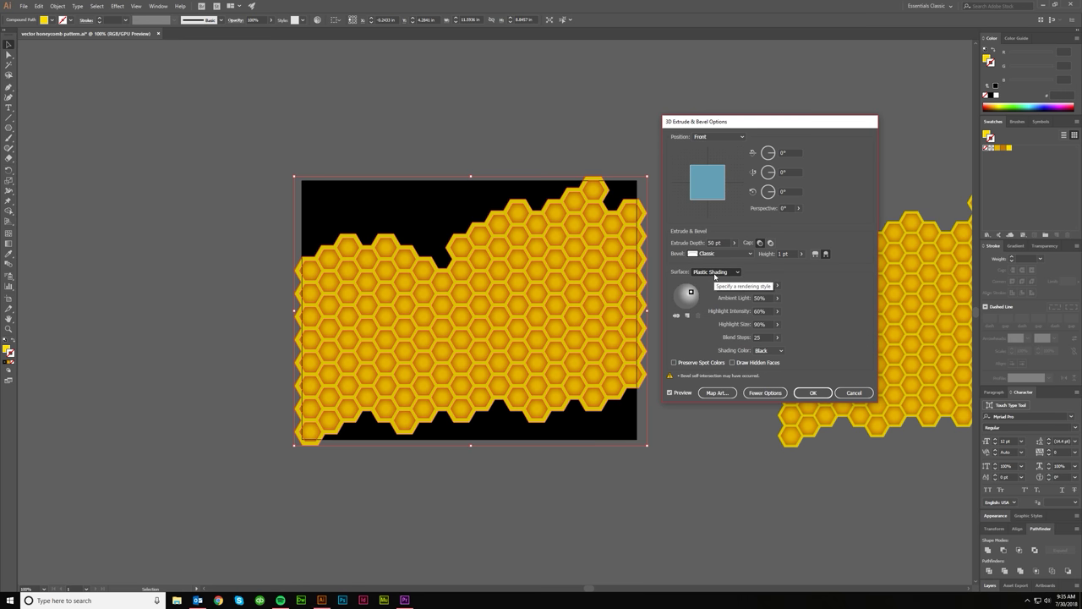
left_click_drag(693, 292, 692, 299)
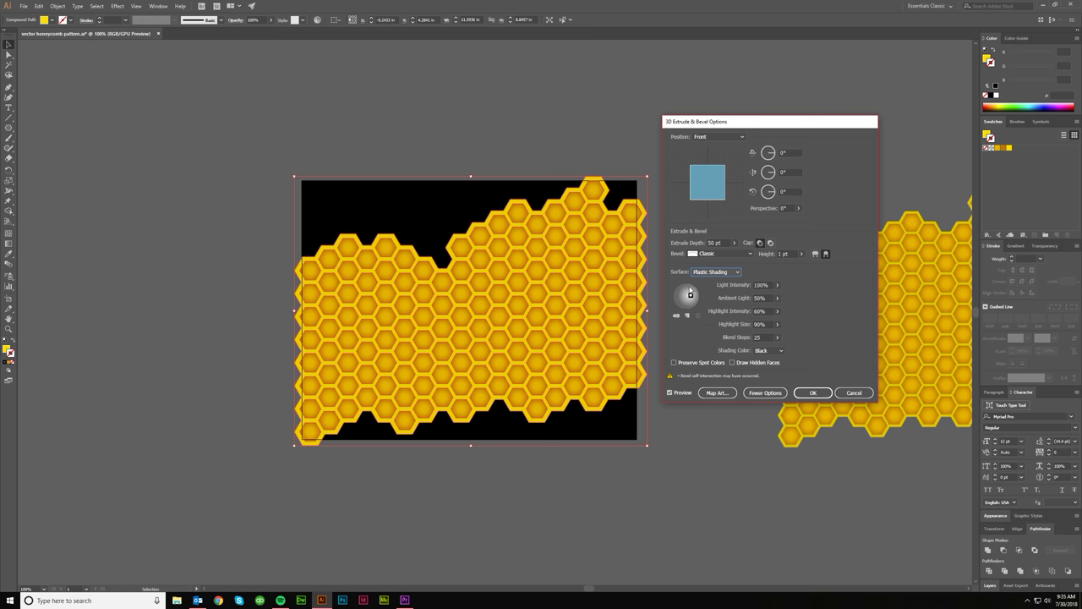
left_click(686, 313)
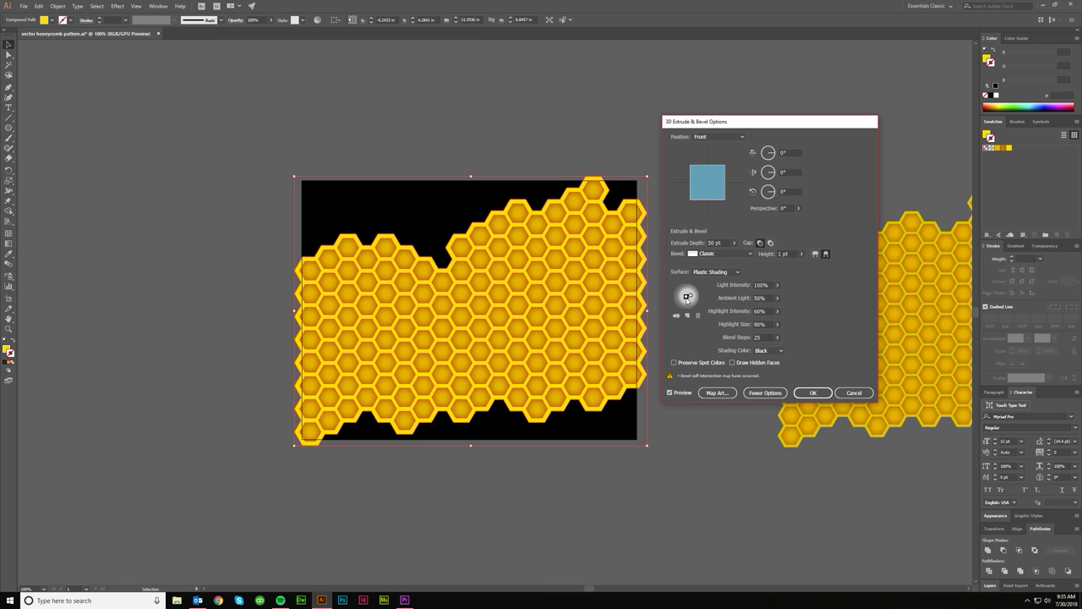
left_click_drag(687, 295, 679, 295)
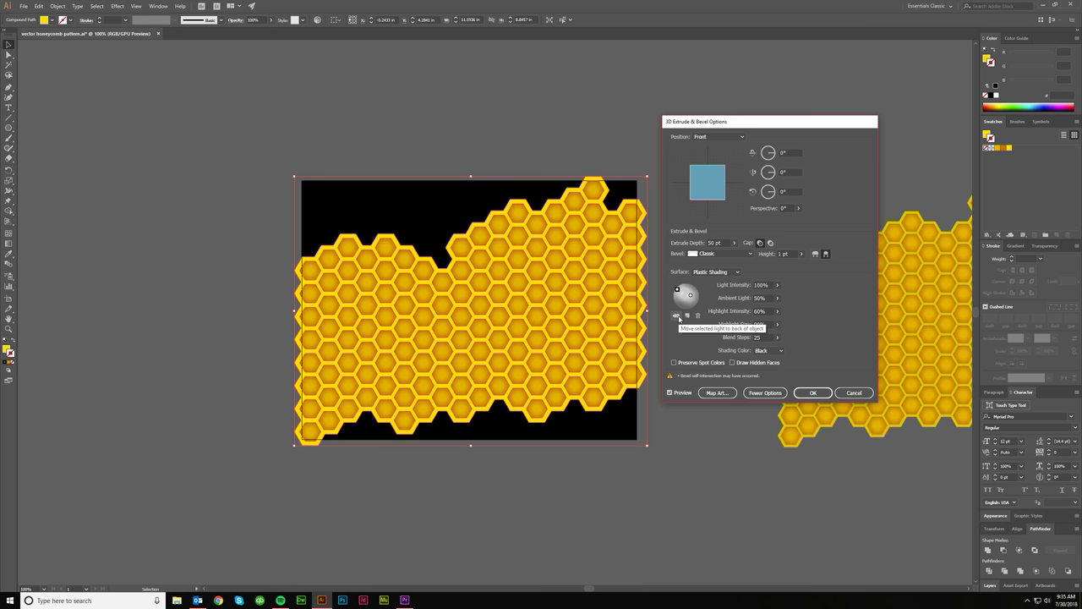
left_click(679, 316)
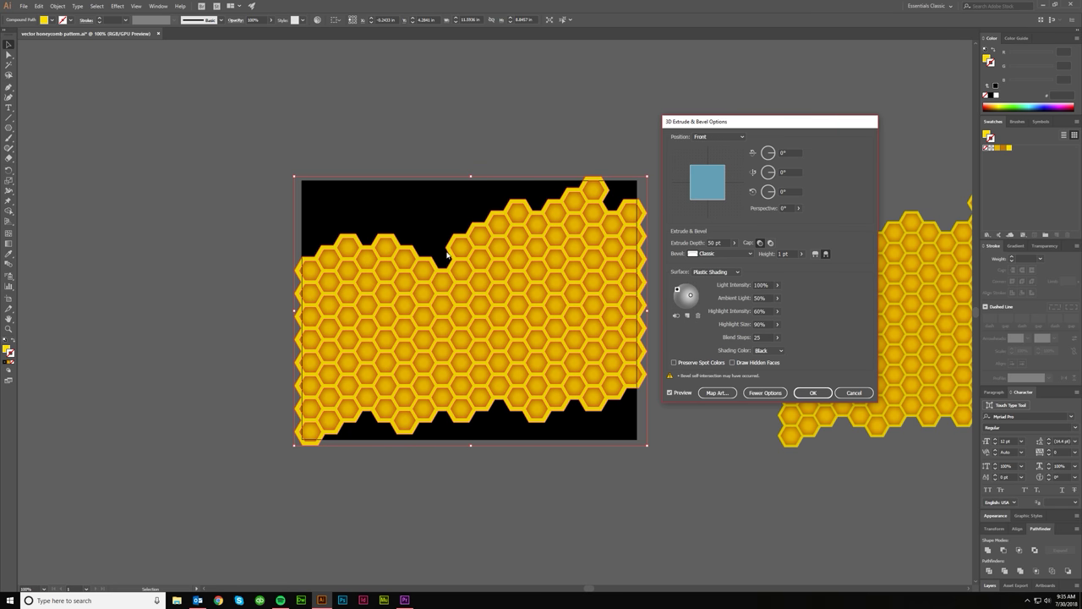
Nudge the front light slightly down-left and apply the 3D effect with OK
left_click(690, 295)
left_click_drag(690, 295, 691, 296)
mouse_move(690, 295)
left_mouse_down()
mouse_move(691, 304)
mouse_move(687, 294)
left_mouse_up()
left_click(813, 392)
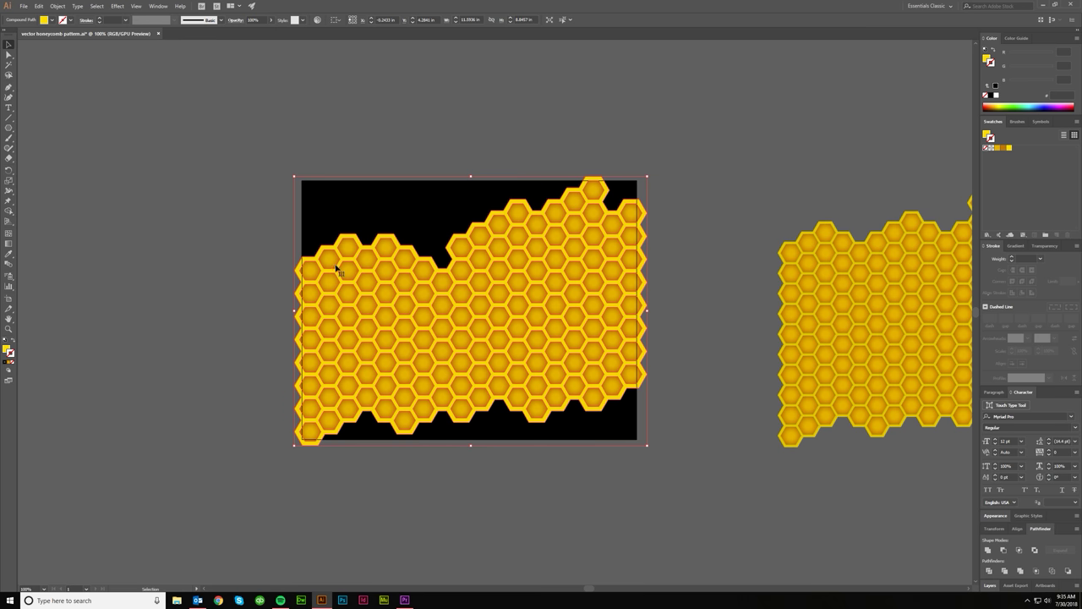
Zoom in and pan around the honeycomb's edge to inspect the casing
key("ctrl+shift+a")
scroll(335, 269, "up", 7)
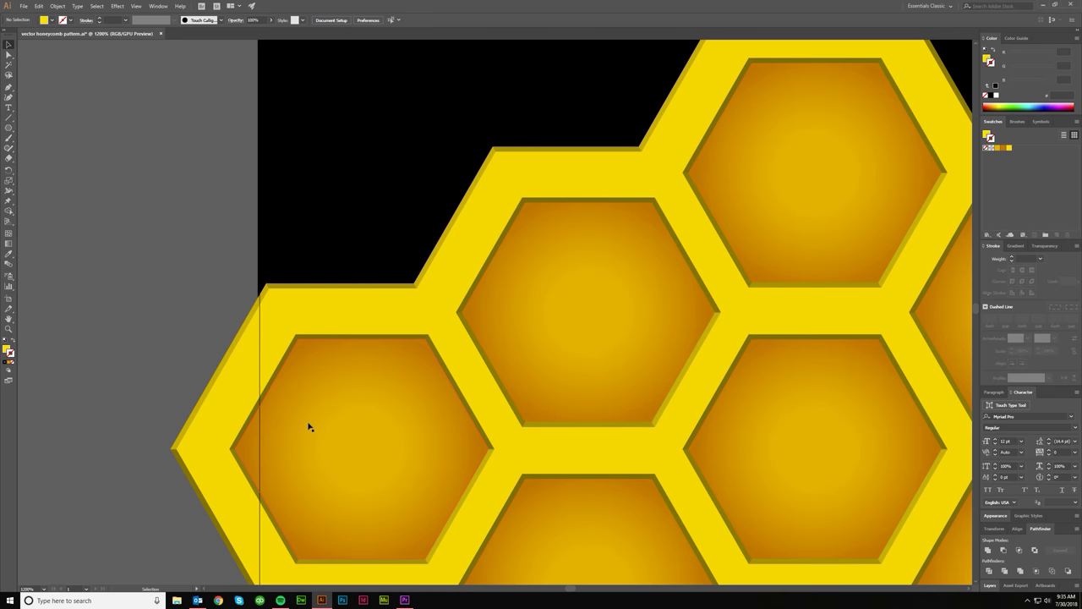
scroll(309, 427, "down", 1)
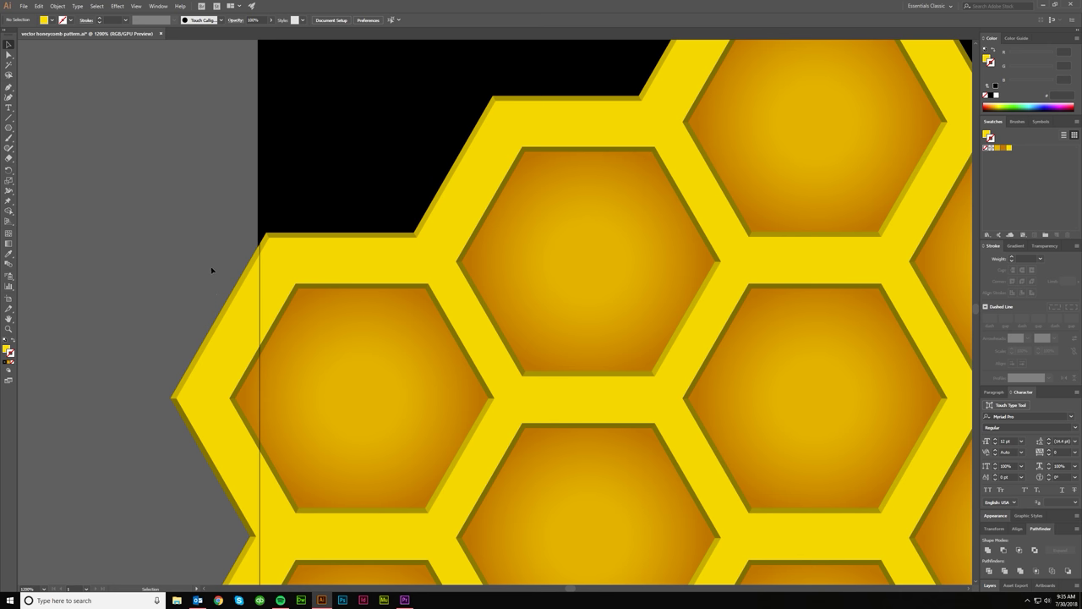
scroll(211, 313, "down", 6)
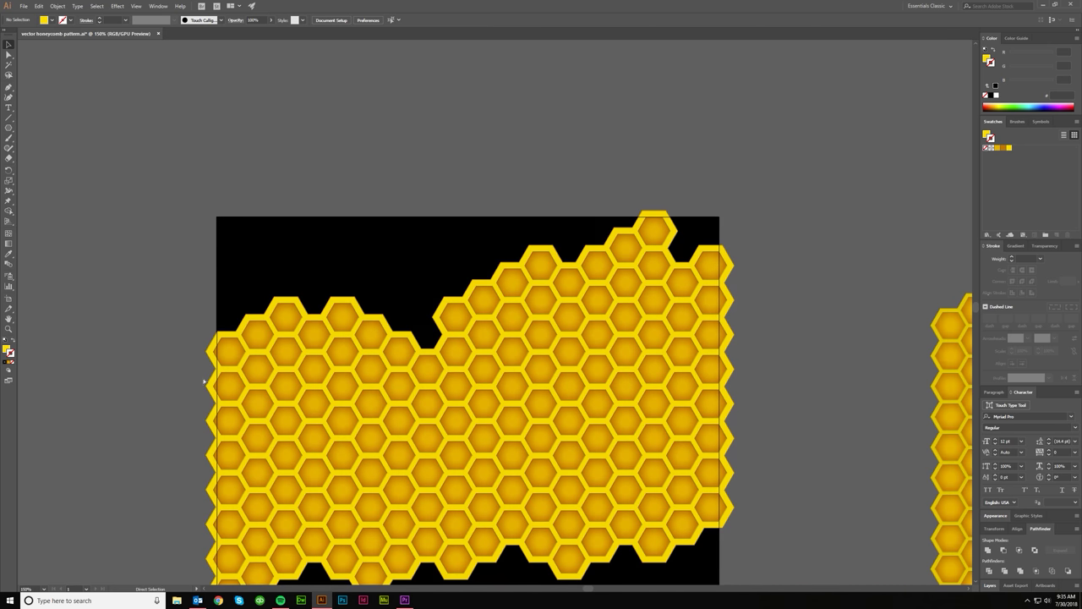
scroll(306, 399, "left", 1)
scroll(808, 363, "right", 2)
scroll(804, 346, "up", 5)
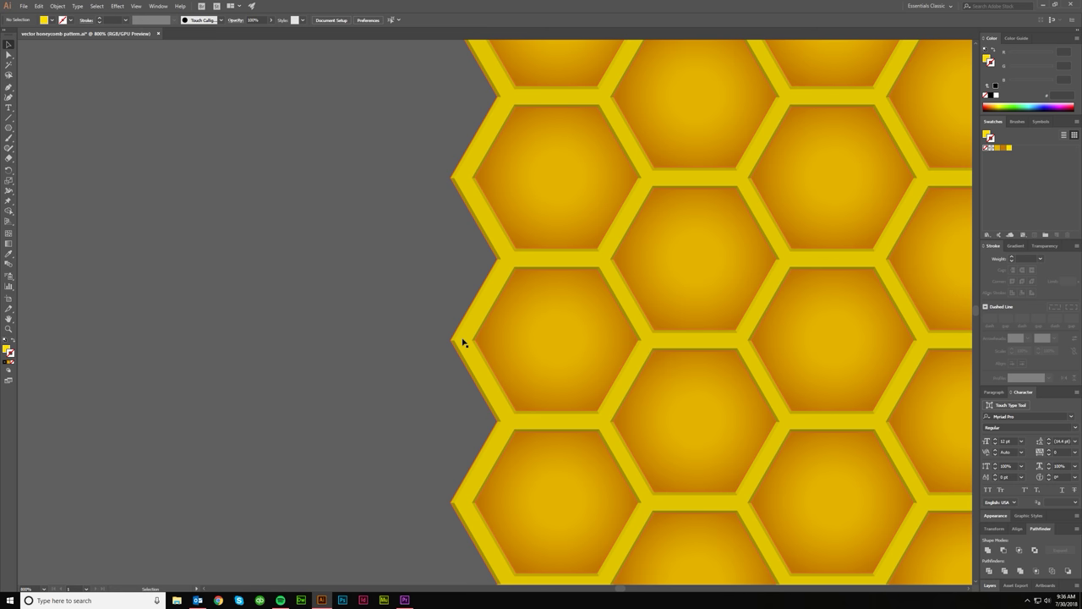
scroll(462, 344, "up", 2)
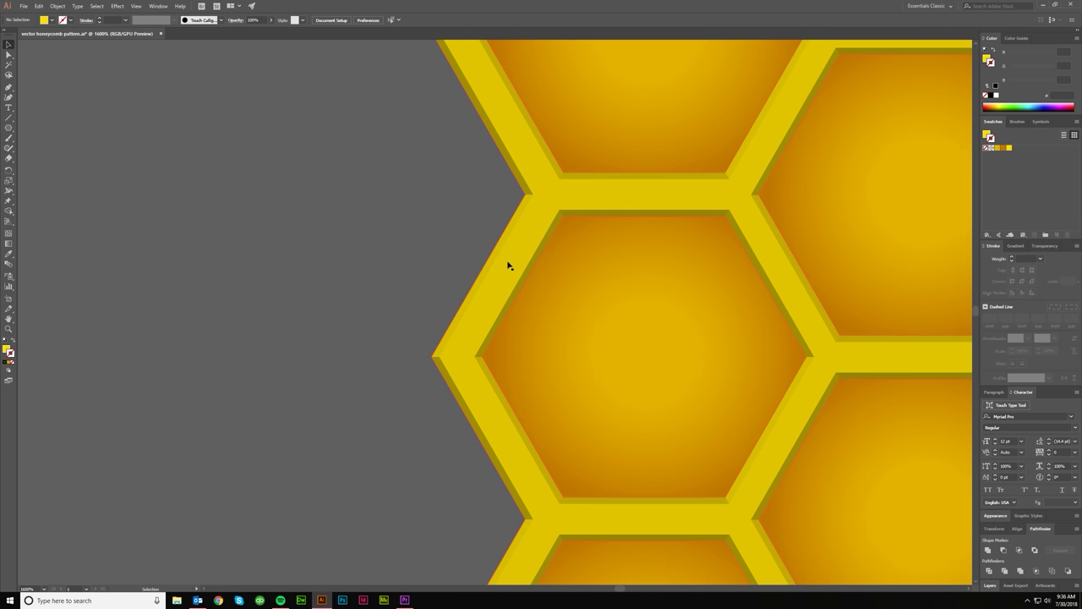
scroll(472, 330, "down", 8)
scroll(473, 339, "left", 3)
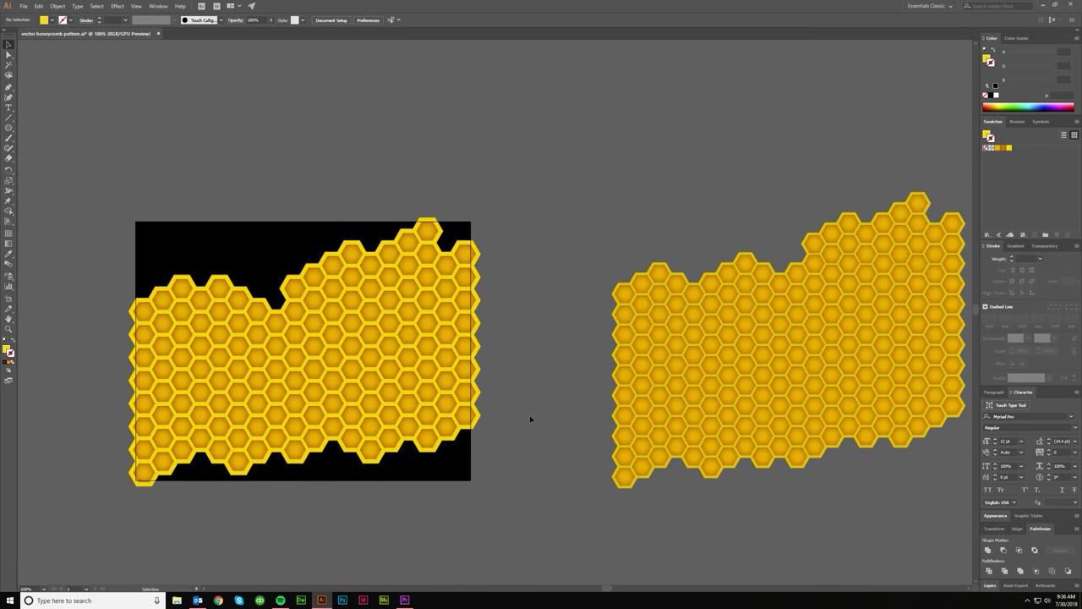
scroll(529, 415, "left", 3)
scroll(254, 360, "up", 2)
scroll(258, 362, "right", 1)
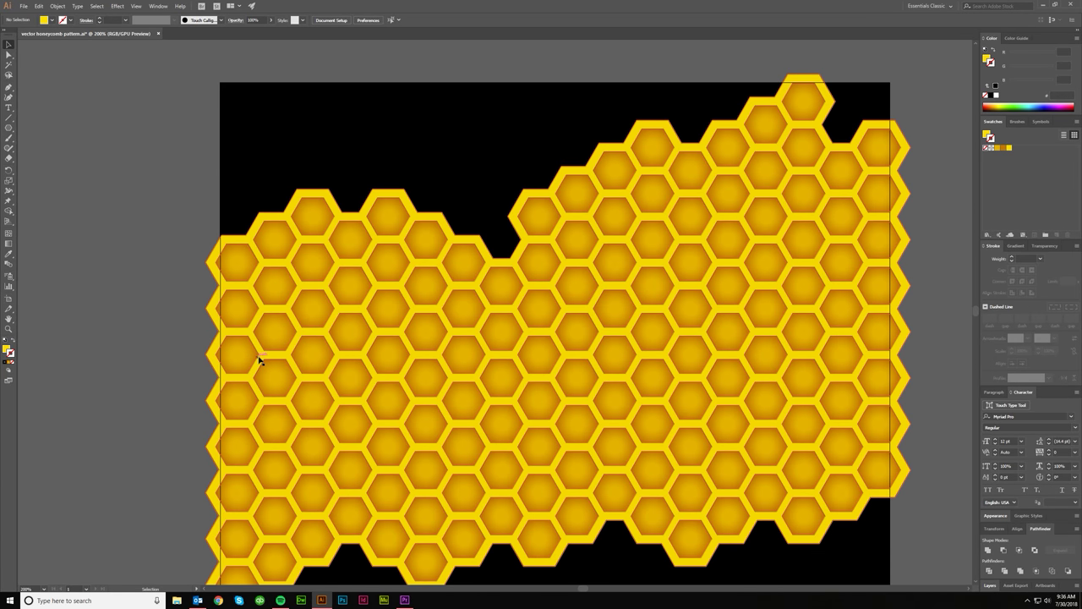
Select the honeycomb casing and reopen its 3D Extrude & Bevel entry from the Appearance panel
left_click(341, 232)
scroll(282, 166, "up", 2)
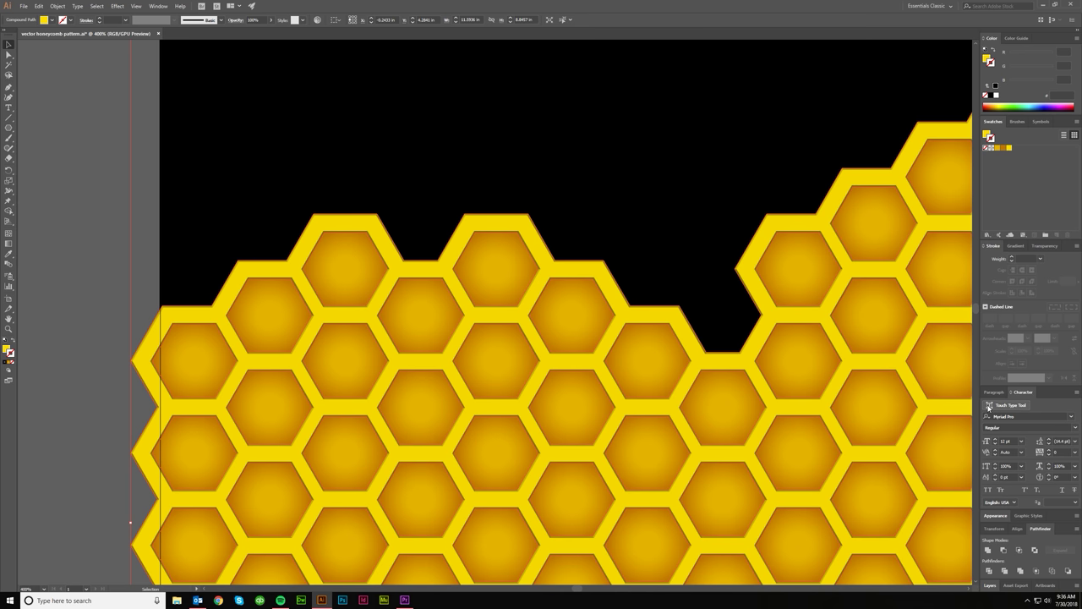
left_click(995, 515)
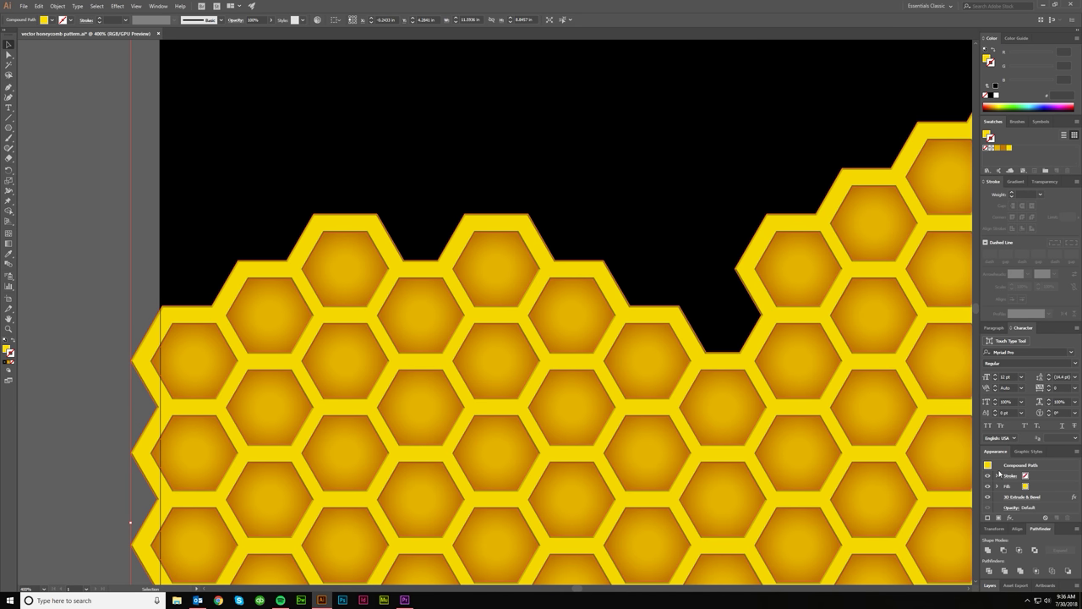
left_click(1053, 499)
left_click(1046, 494)
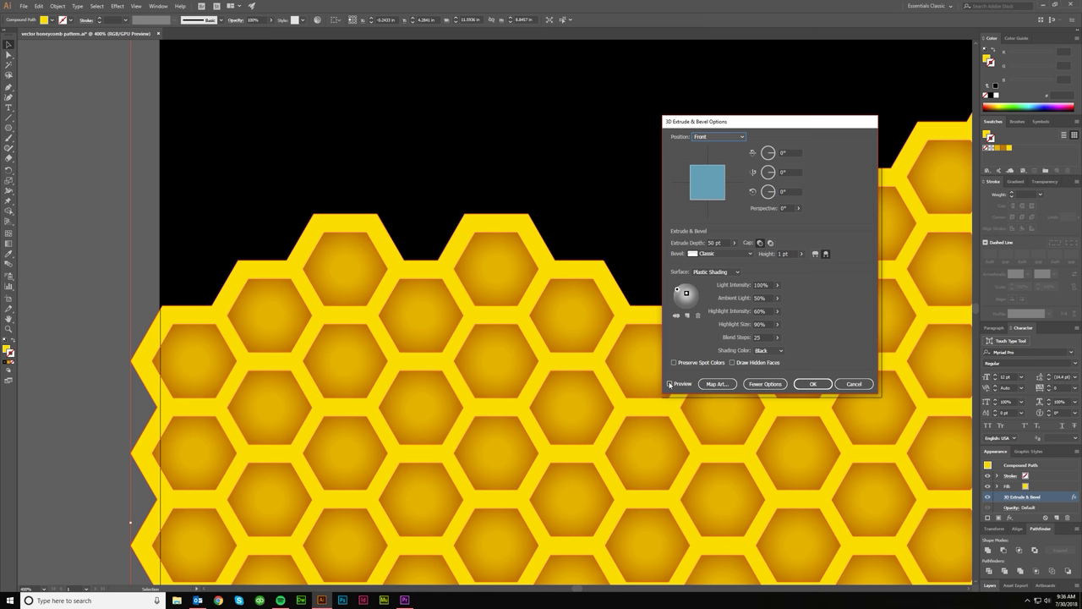
With Preview on, set bevel height to 2 pt and ambient light to 70%
left_click(670, 384)
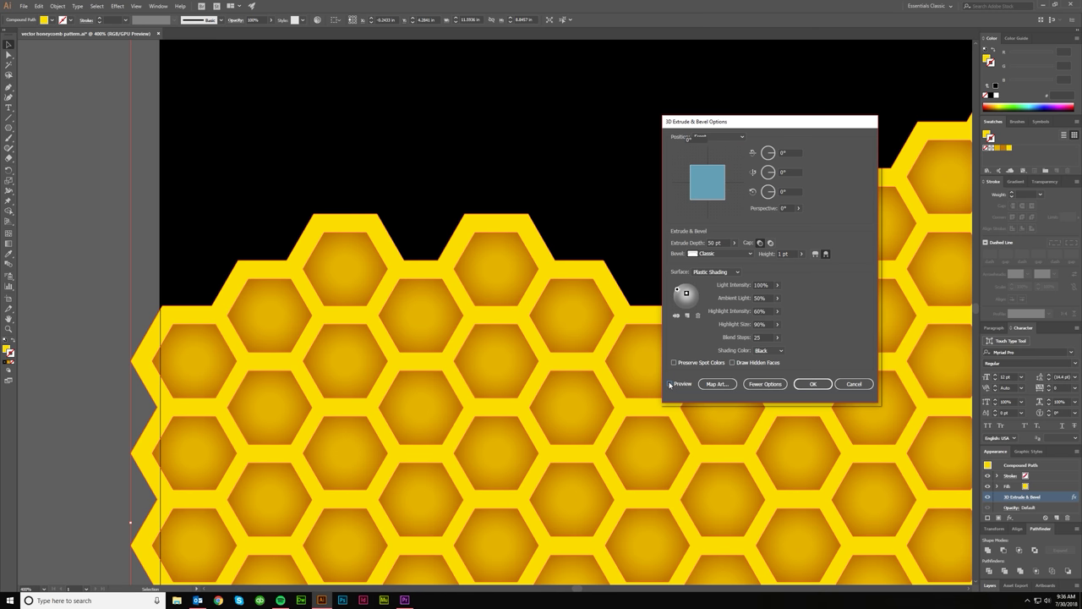
left_click(786, 253)
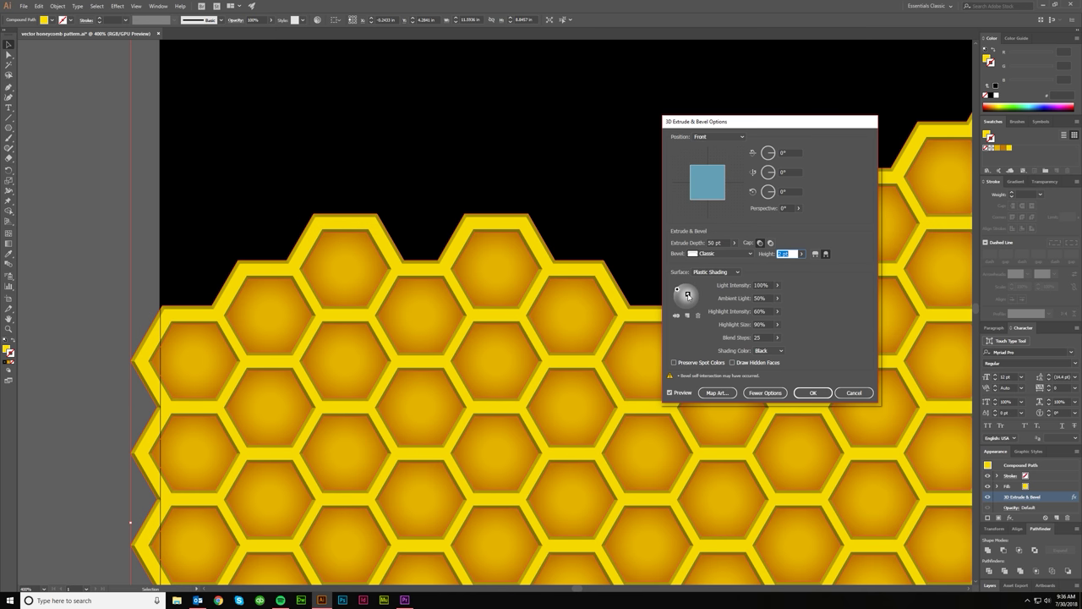
left_click_drag(687, 293, 692, 295)
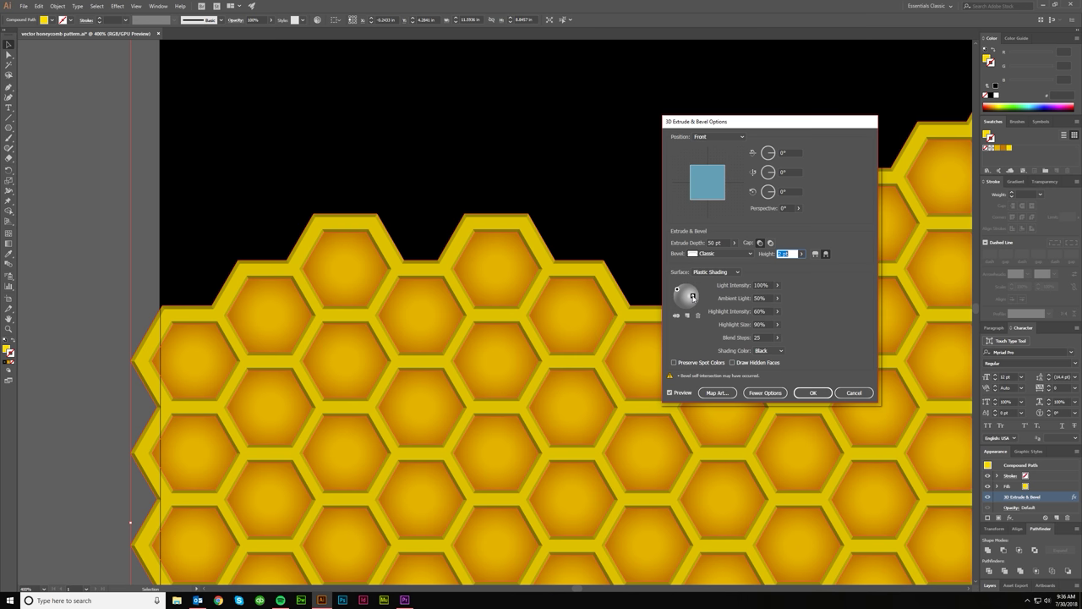
left_click_drag(692, 296, 694, 291)
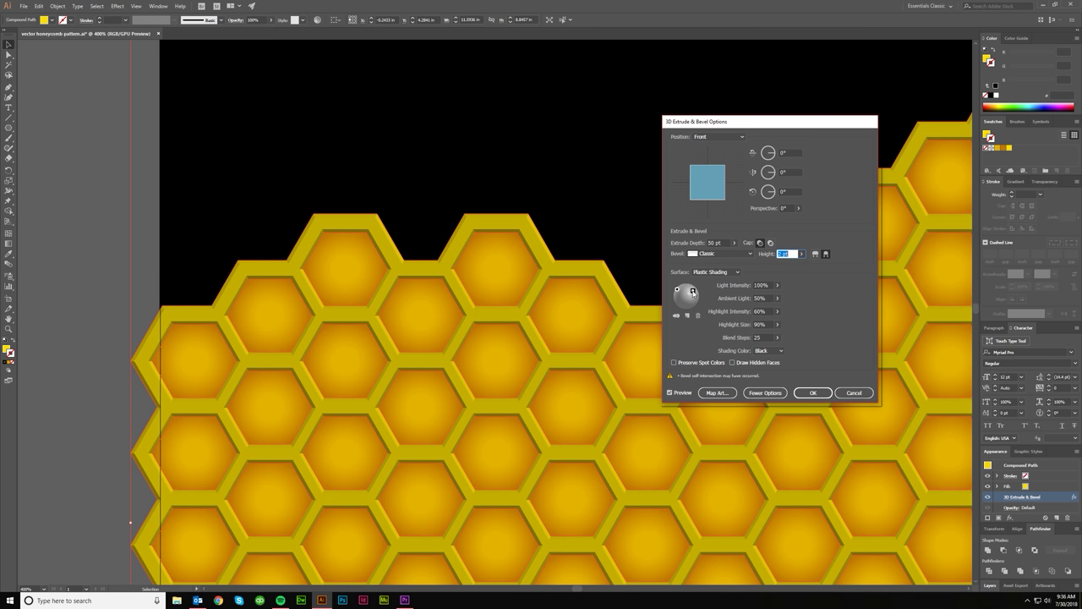
left_click(760, 297)
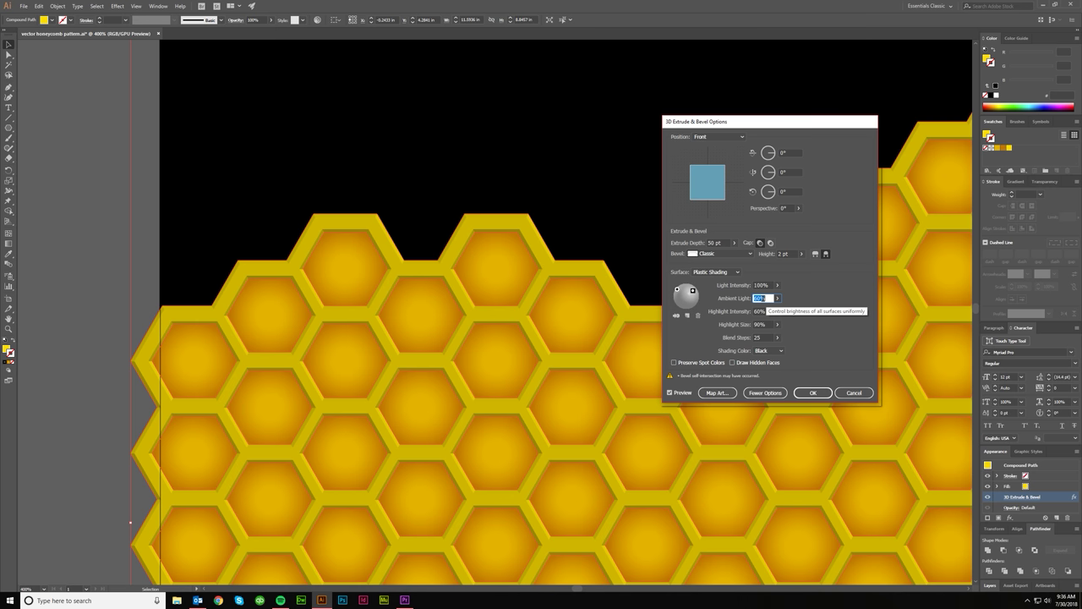
key("shift+Up")
key("shift+Up")
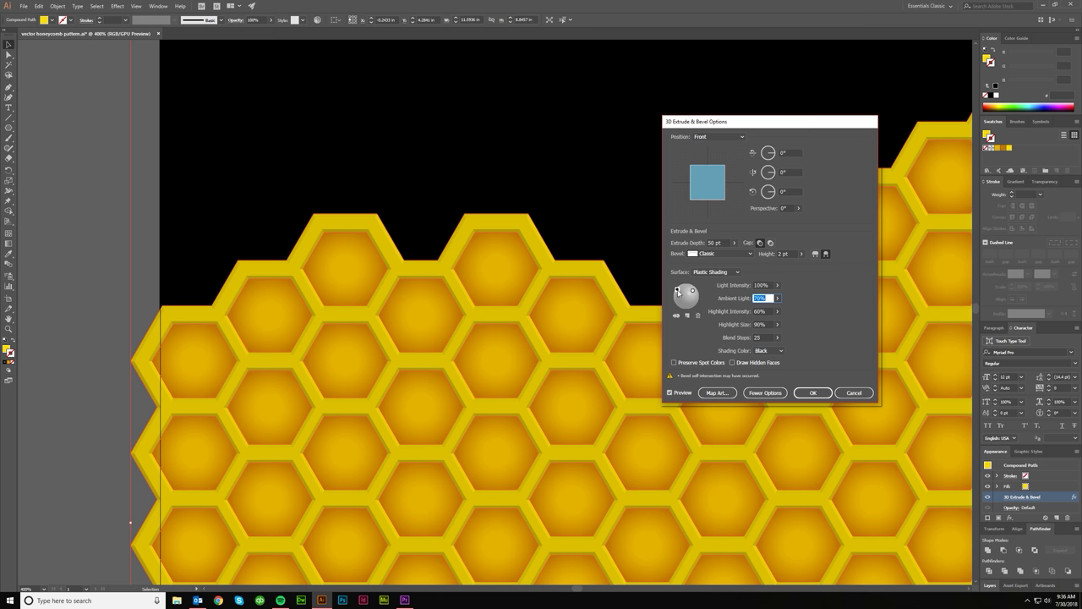
Rebalance the lights on the shading sphere, swinging one left and lowering the other
left_click_drag(679, 294, 745, 298)
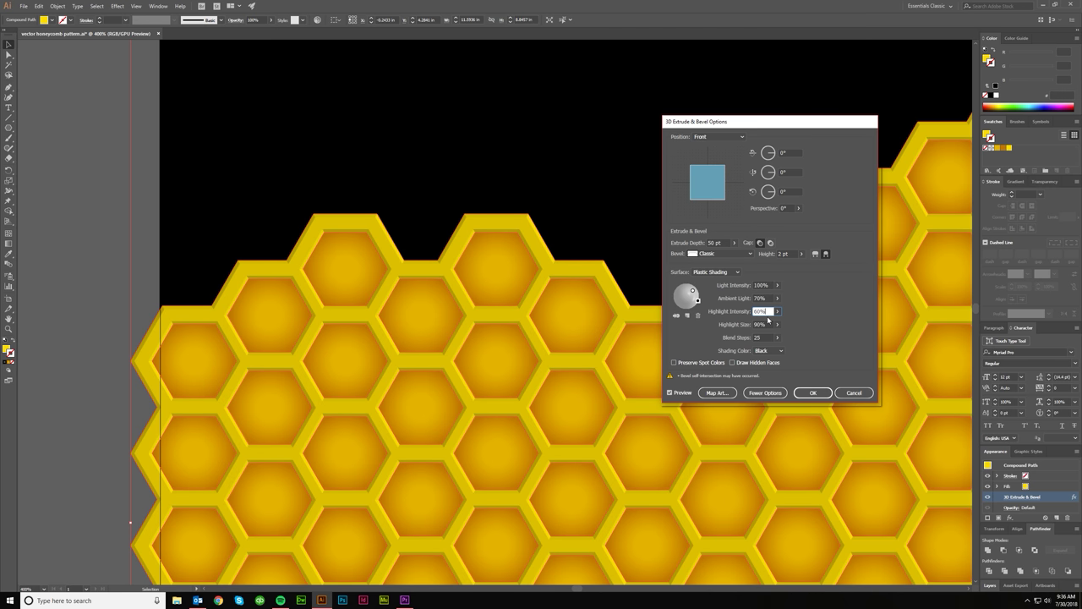
key("Tab")
left_click_drag(697, 299, 676, 288)
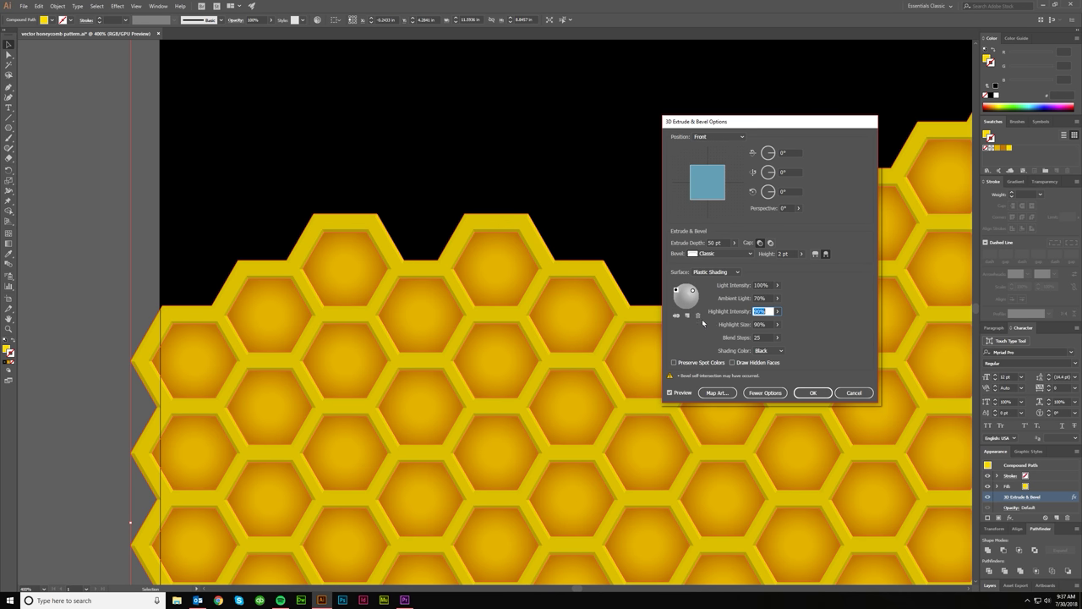
left_click_drag(693, 292, 694, 290)
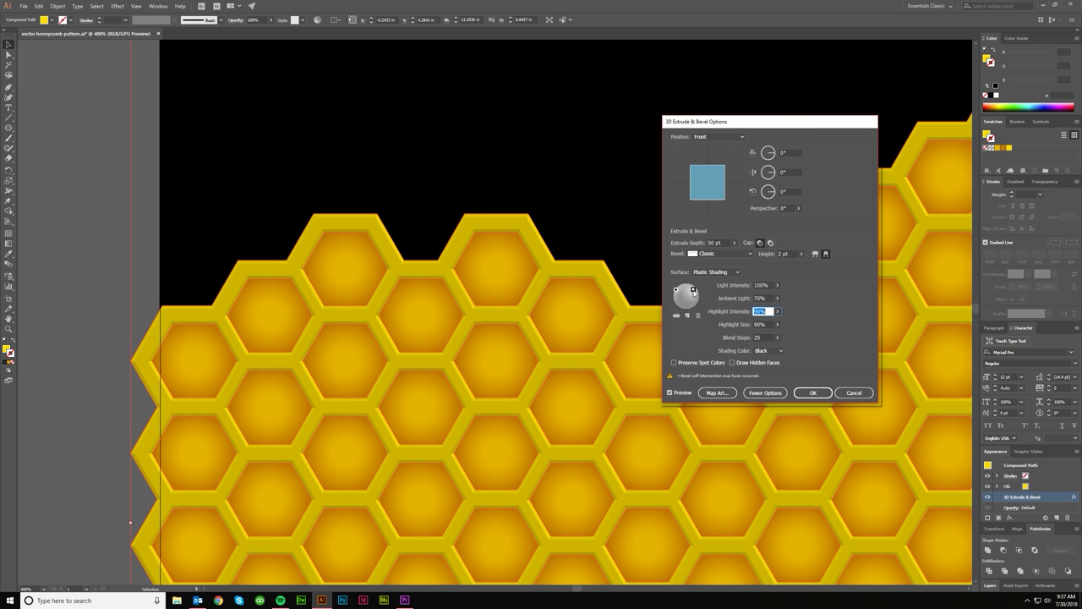
left_click_drag(693, 292, 694, 295)
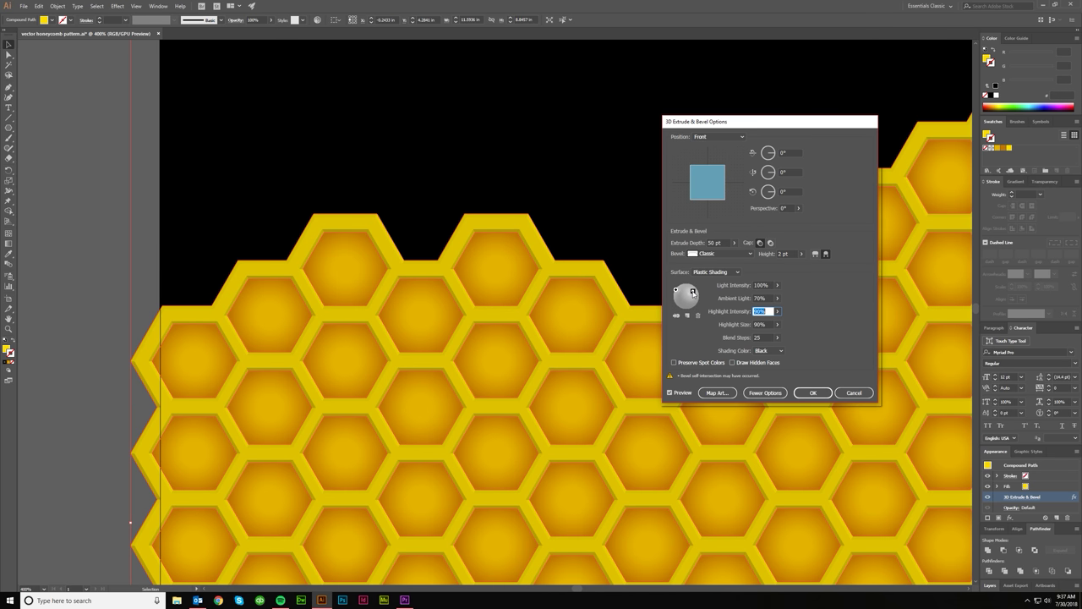
left_click_drag(692, 292, 692, 289)
Apply the revised 3D bevel and zoom out to view the whole artboard
left_click(810, 393)
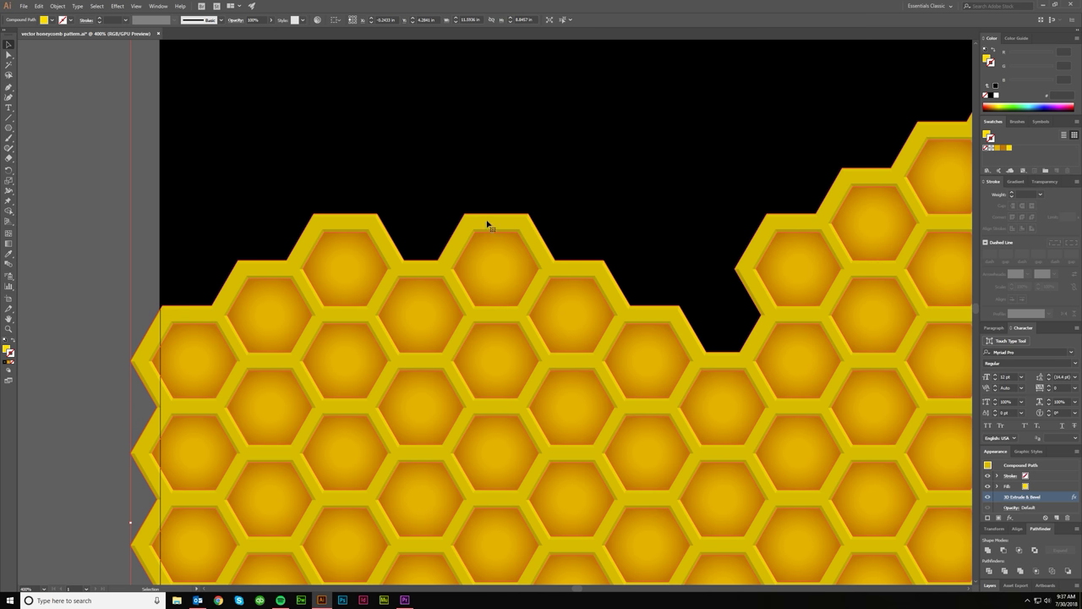
key("ctrl+0")
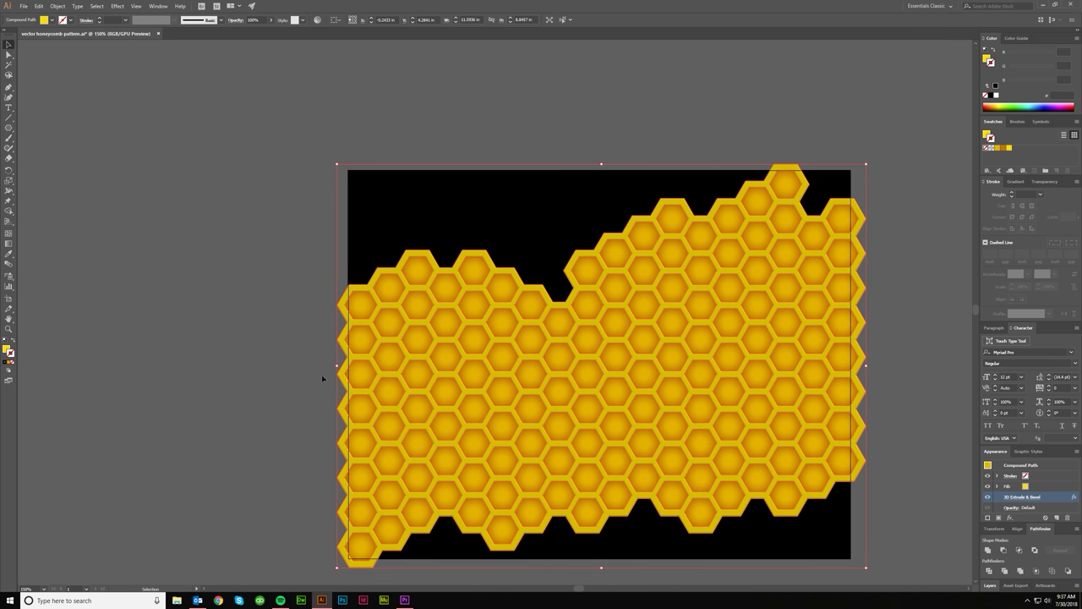
left_click(307, 392)
scroll(355, 394, "up", 3)
scroll(355, 392, "down", 3)
scroll(566, 395, "right", 2)
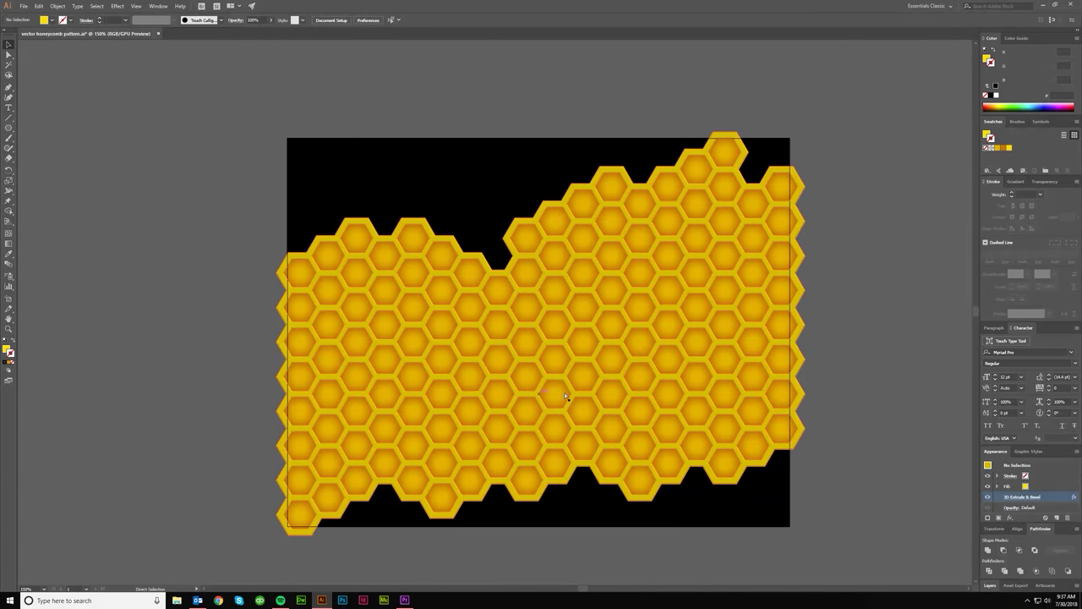
scroll(836, 437, "up", 3)
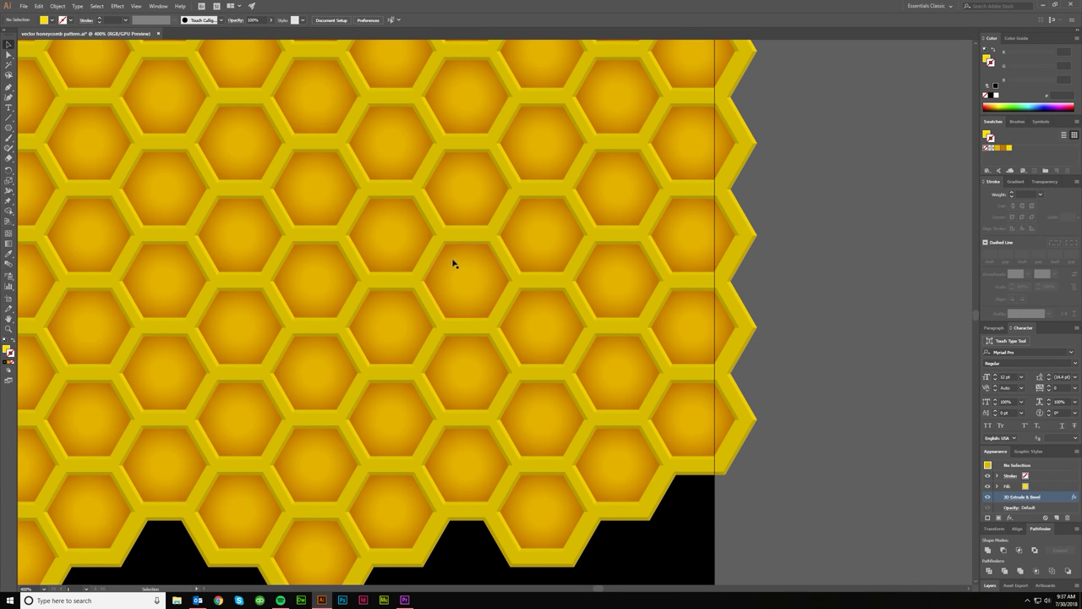
scroll(459, 288, "down", 5)
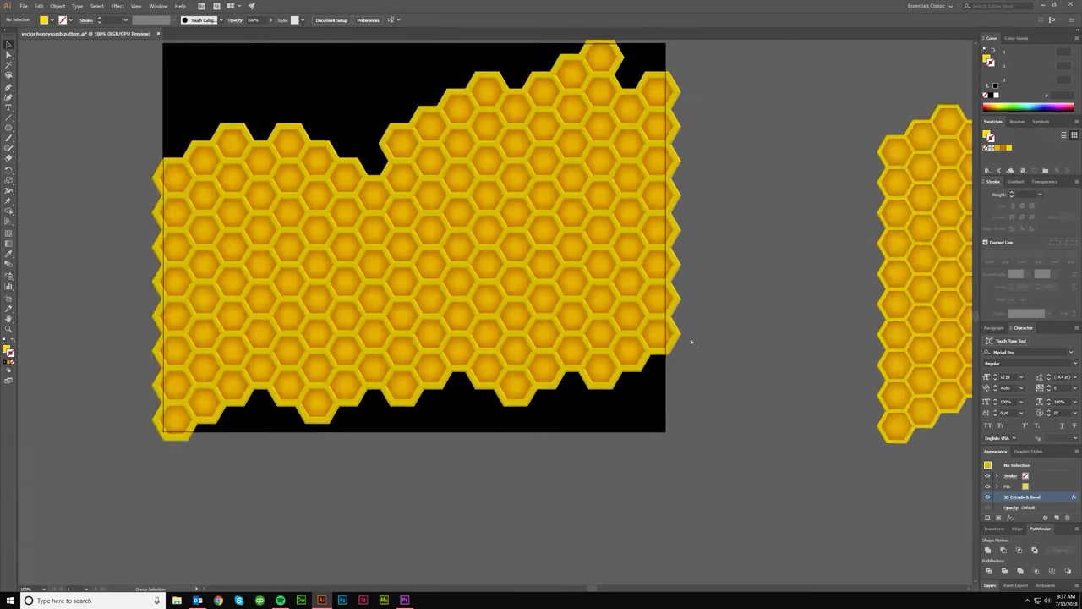
scroll(692, 342, "down", 1)
scroll(716, 372, "right", 2)
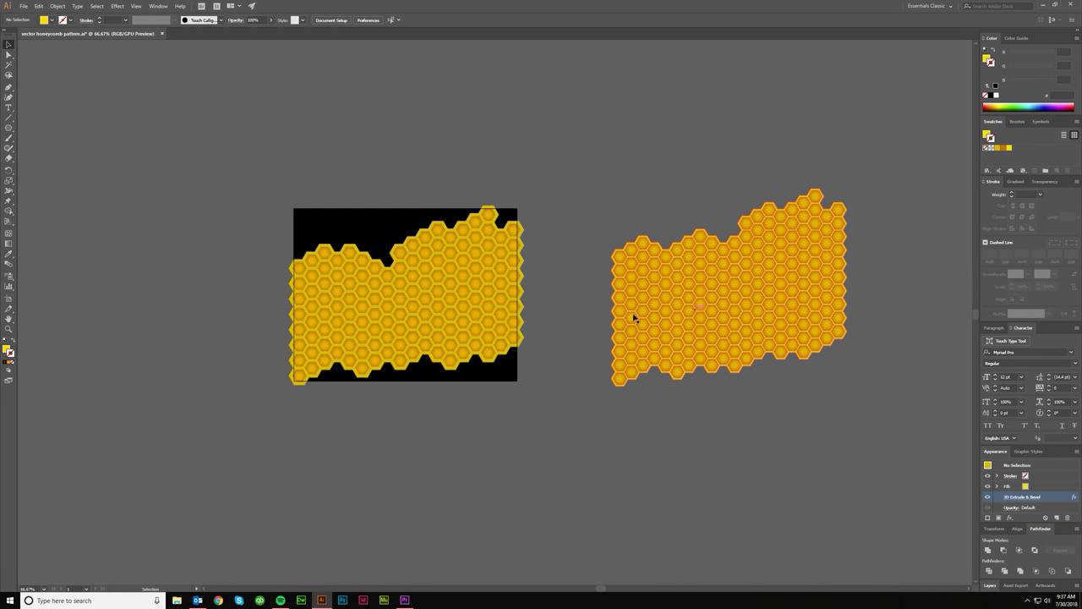
scroll(576, 339, "up", 2)
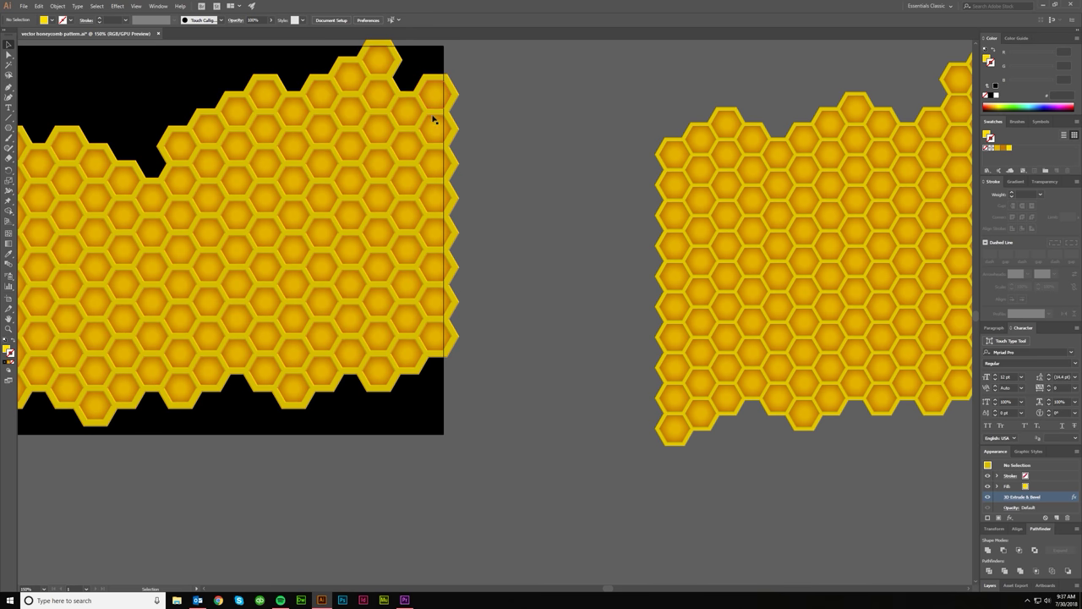
Select the entire honeycomb compound path on the black artboard rather than a single hexagon
left_click(452, 294)
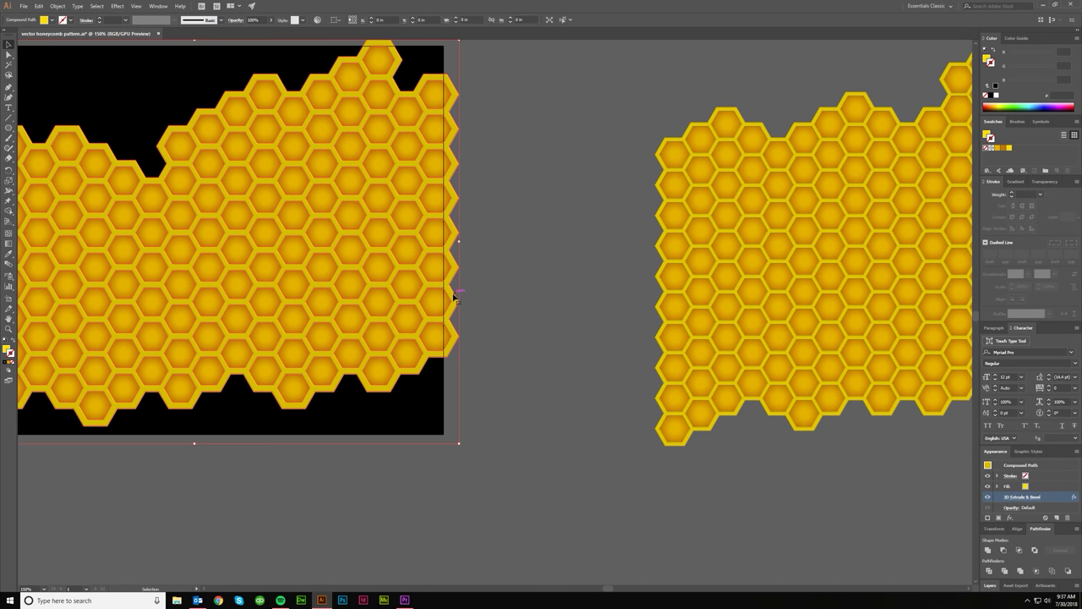
left_click(613, 242)
scroll(536, 293, "left", 3)
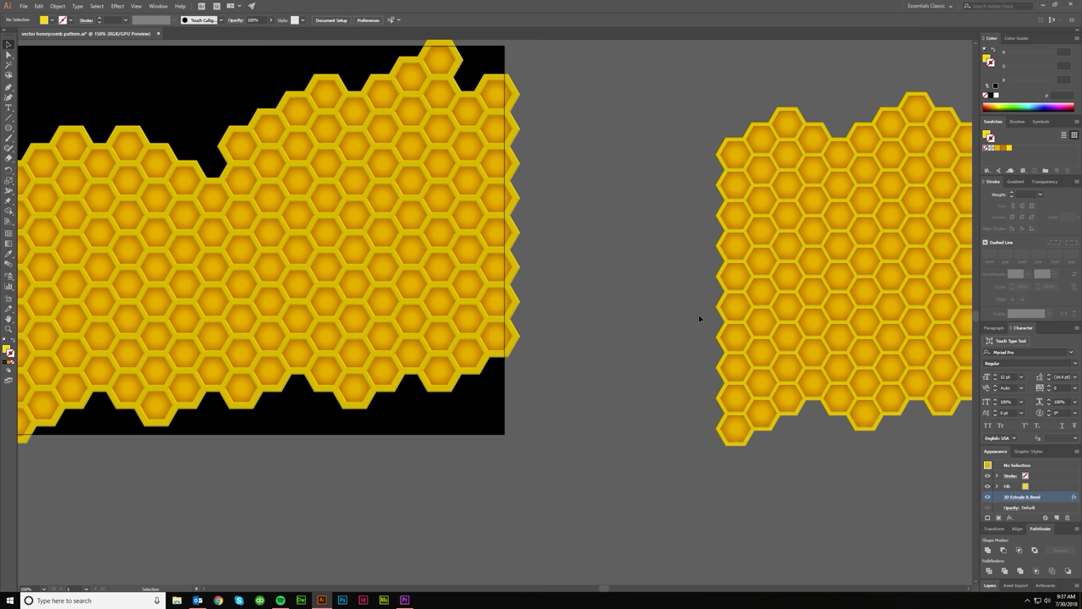
scroll(699, 319, "left", 2)
scroll(701, 323, "down", 1)
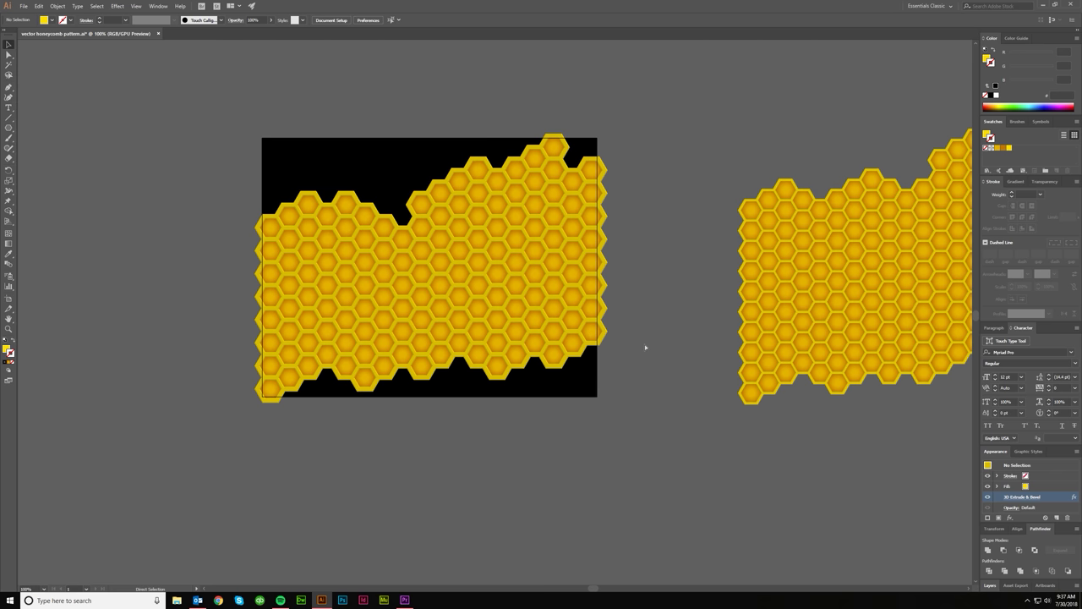
scroll(646, 347, "right", 1)
scroll(630, 327, "left", 2)
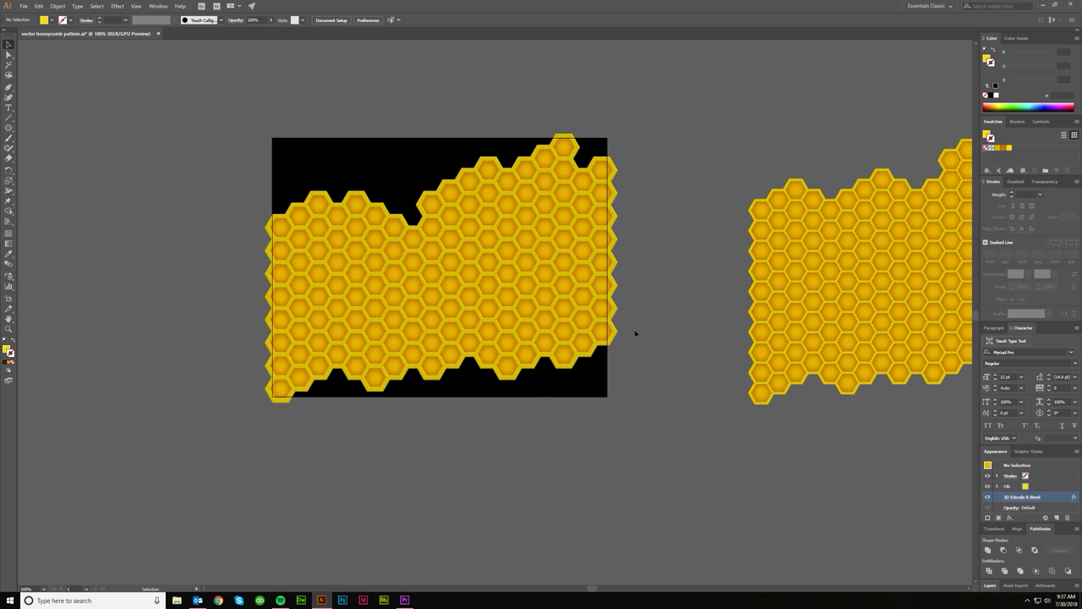
scroll(584, 343, "left", 2)
left_click(443, 280)
scroll(547, 355, "up", 2)
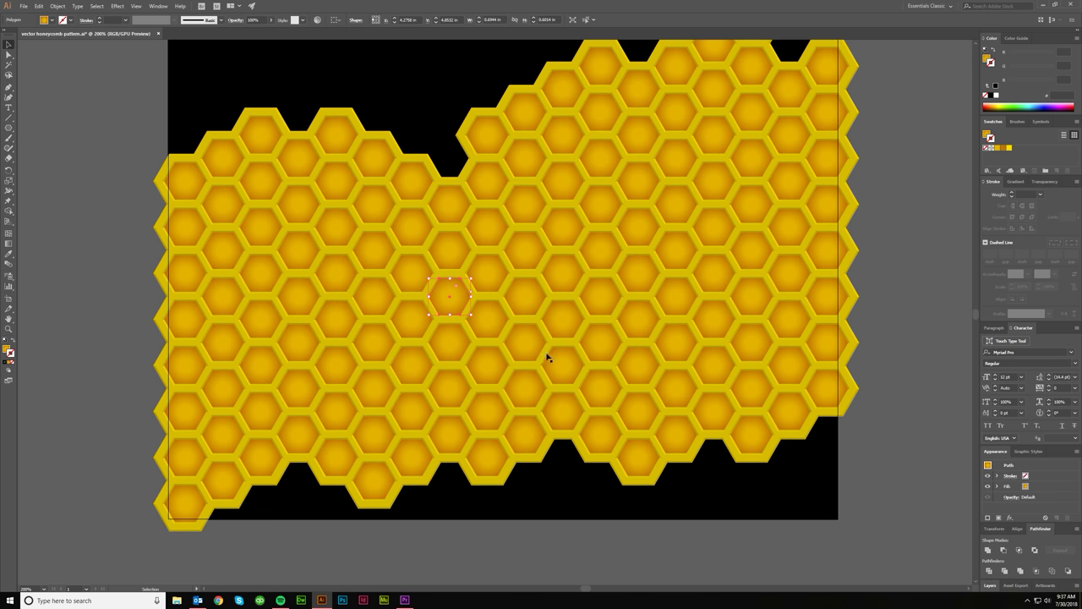
scroll(717, 414, "down", 2)
left_click(772, 452)
scroll(741, 453, "right", 4)
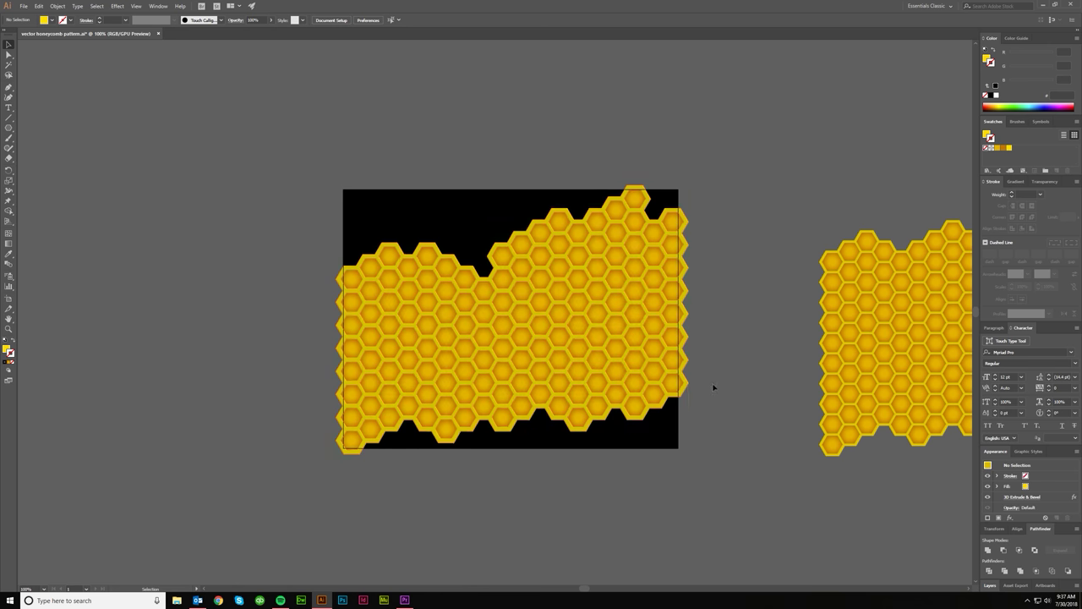
scroll(704, 405, "up", 3)
left_click(657, 374)
scroll(657, 374, "down", 1)
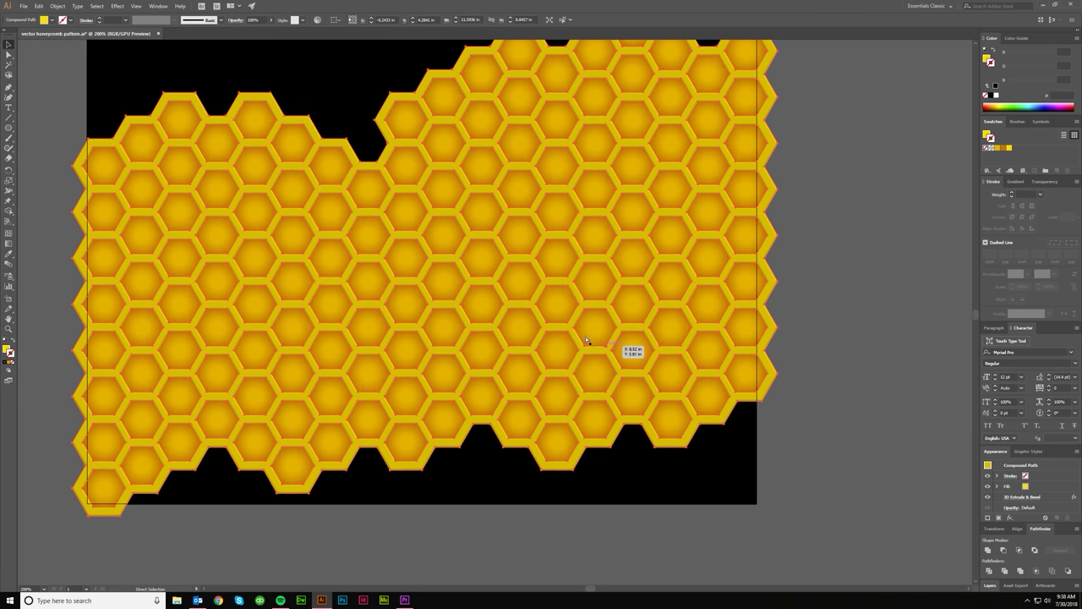
scroll(592, 330, "left", 2)
scroll(540, 301, "left", 2)
scroll(540, 301, "up", 1)
Add a Stylize > Drop Shadow effect to the honeycomb with Preview enabled
left_click(118, 6)
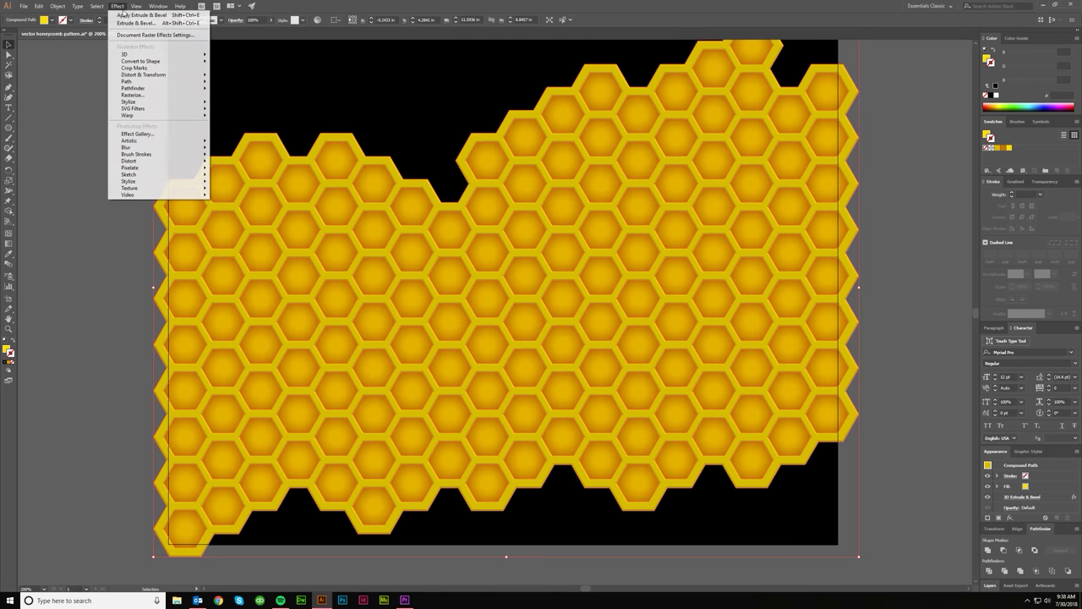
mouse_move(132, 111)
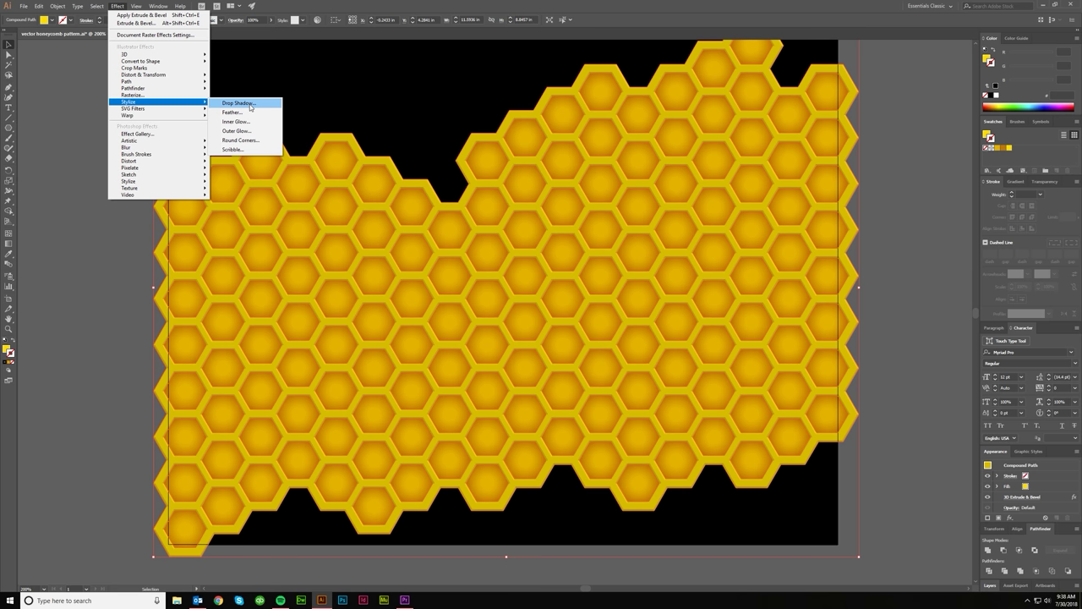
left_click(249, 107)
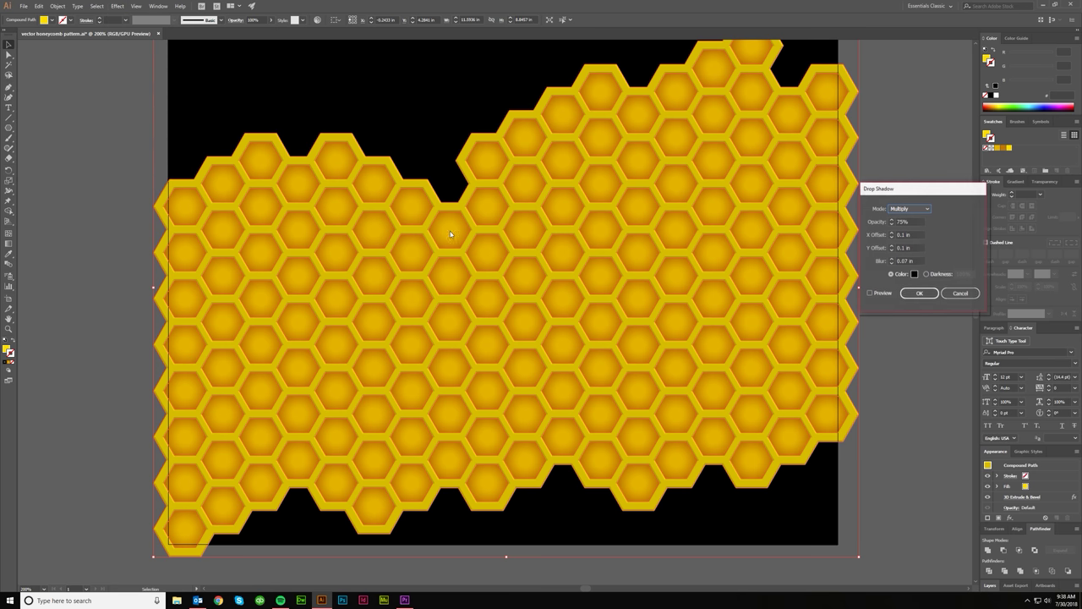
left_click(871, 293)
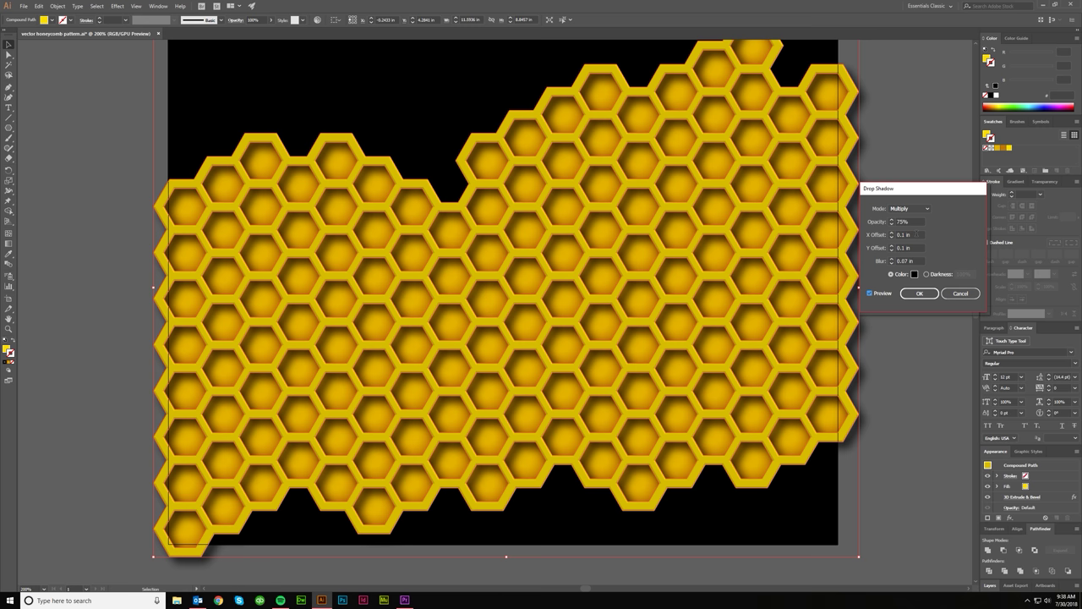
Set the shadow's Y offset to 0.05 in and blur to 0.05 in
left_click(916, 234)
key("BackSpace")
key("Tab")
type(".05")
key("Tab")
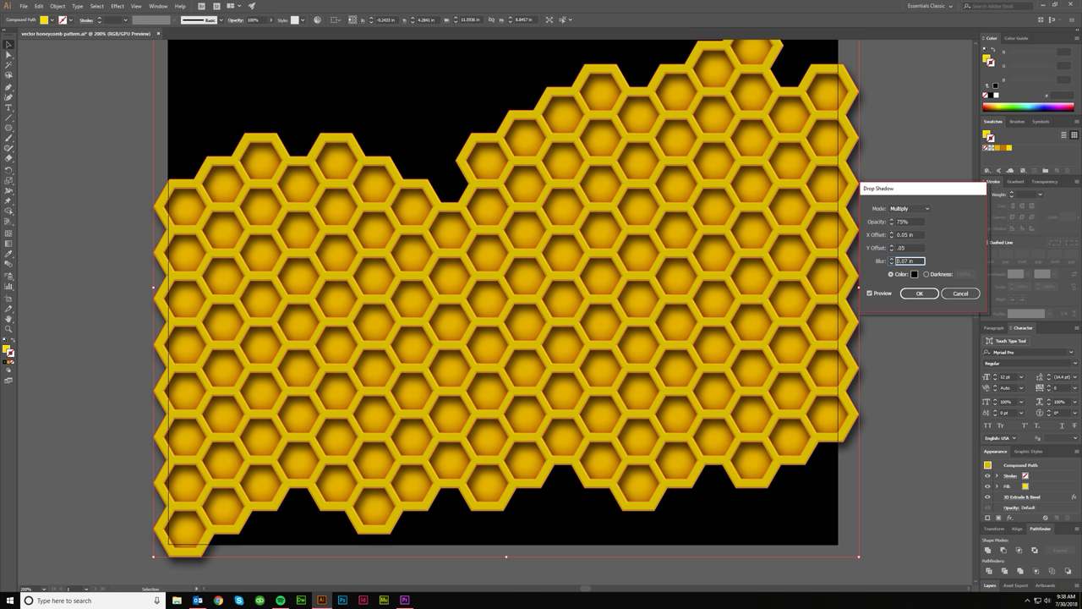
type(".05")
key("Tab")
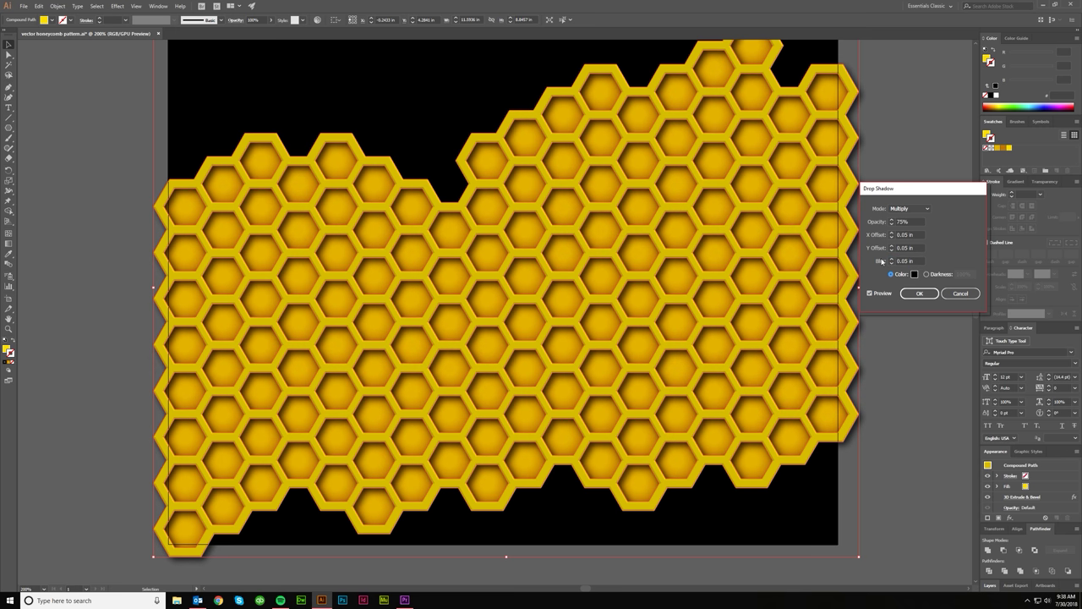
Change X and Y offsets to 0.025 in, opacity to 35%, and apply the shadow
key("shift+Tab")
key("shift+Tab")
key("shift+Tab")
type(".025")
key("Tab")
type(".025")
key("Tab")
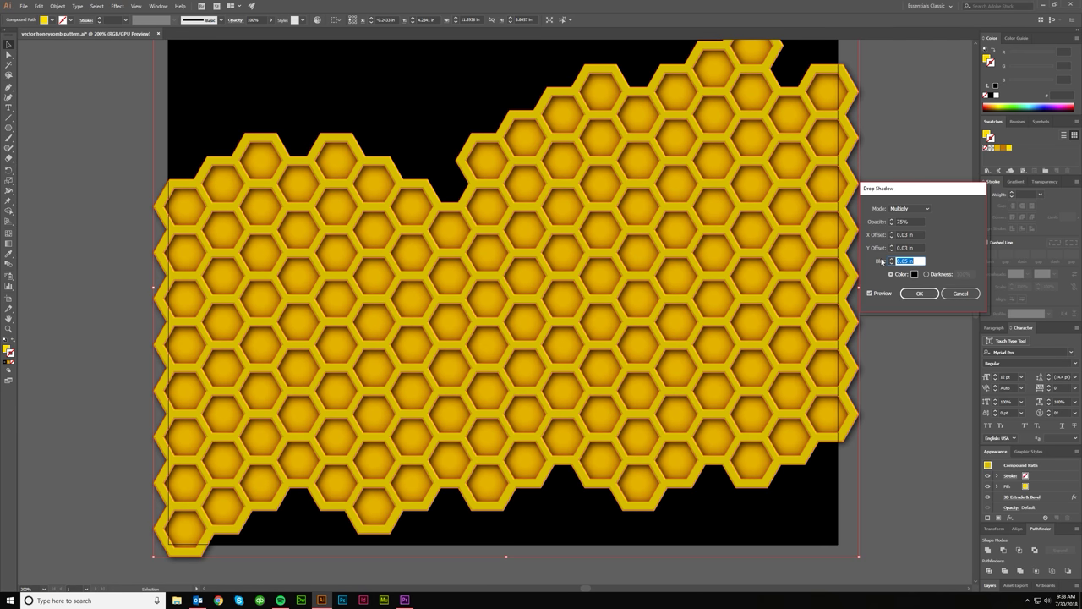
key("shift+Tab")
key("shift+Tab")
key("shift+Tab")
key("shift+Tab")
type("35")
key("Tab")
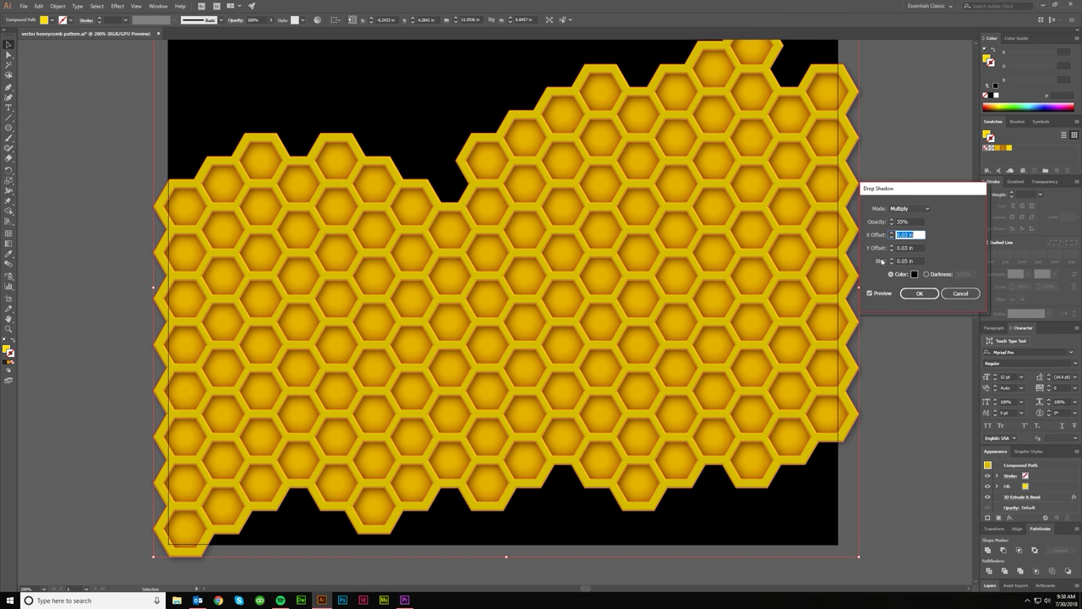
left_click(927, 293)
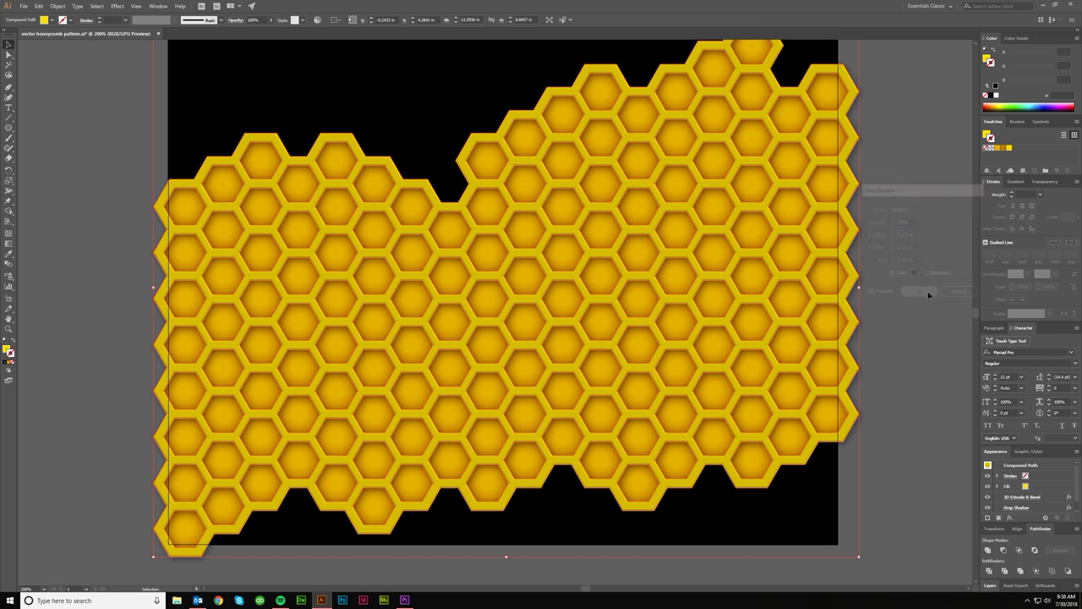
left_click(900, 325)
scroll(899, 326, "down", 1)
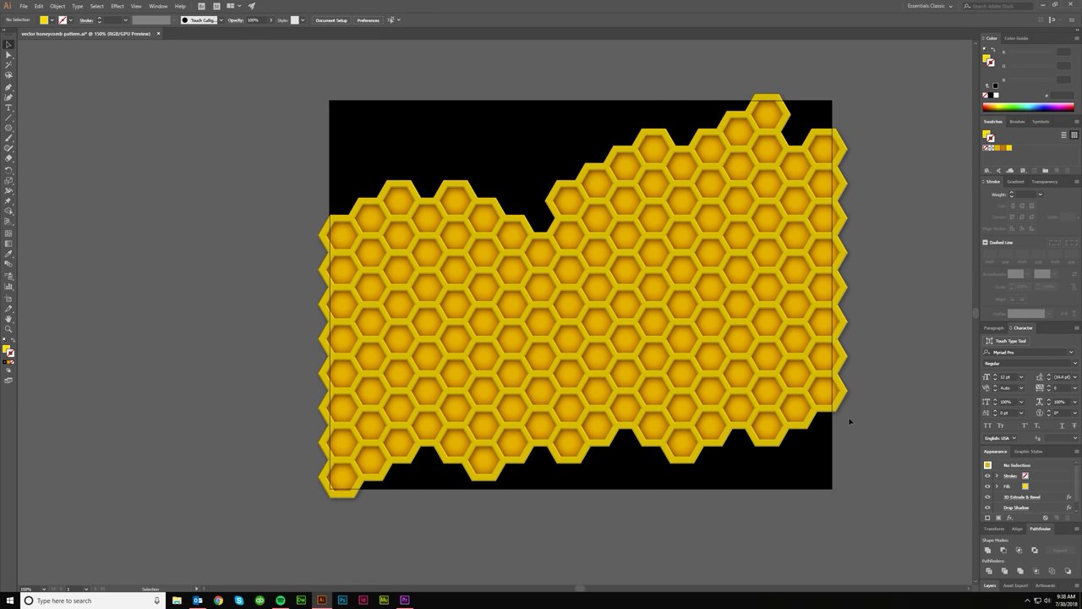
left_click(843, 411)
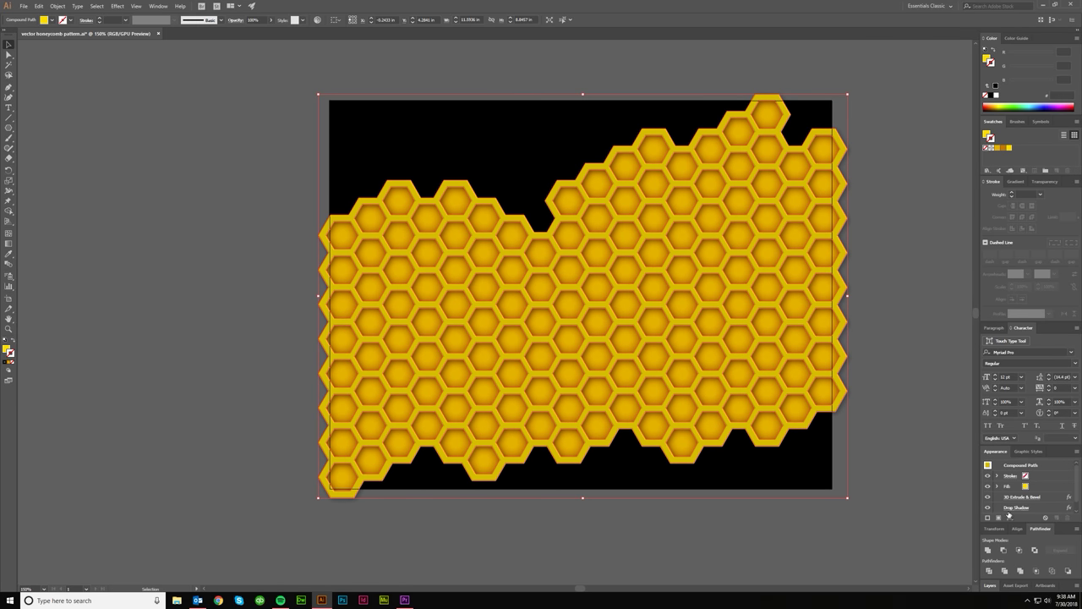
left_click(988, 509)
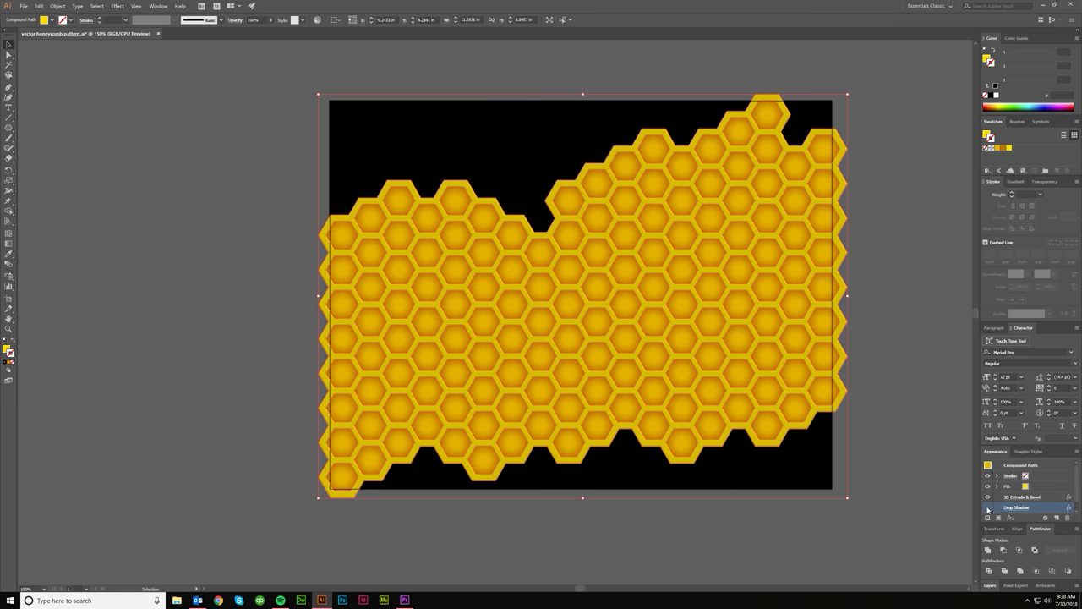
left_click(988, 508)
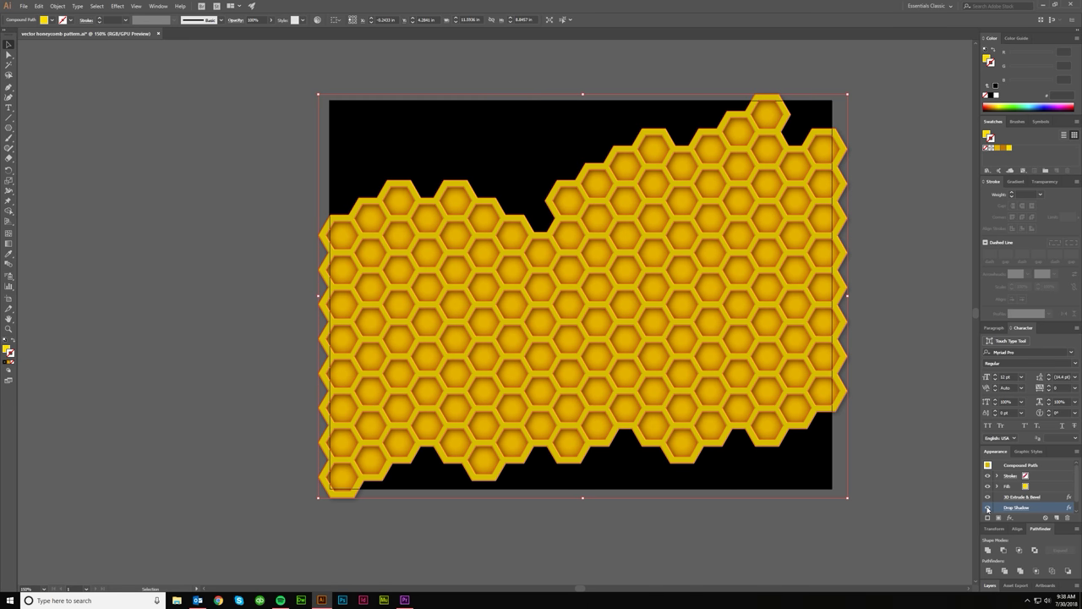
left_click(897, 455)
scroll(838, 453, "down", 2)
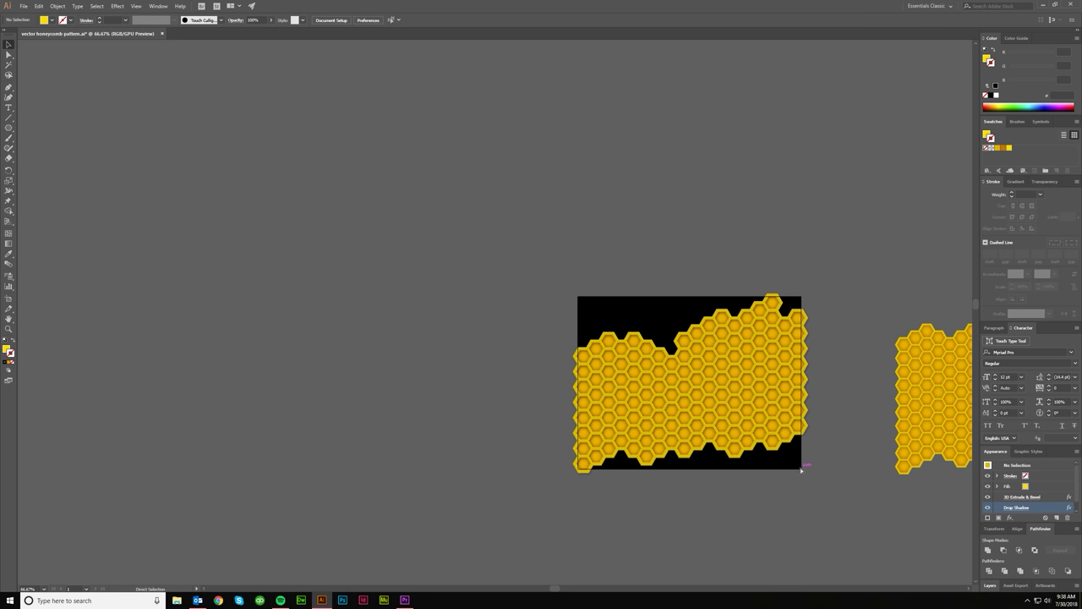
scroll(837, 485, "down", 1)
scroll(812, 487, "right", 2)
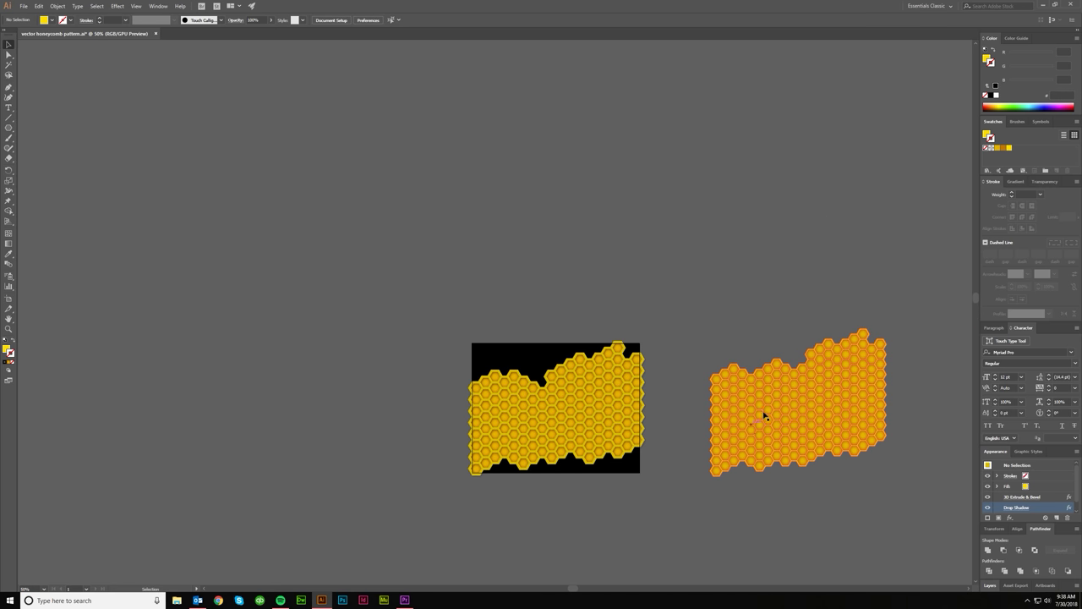
scroll(681, 515, "right", 1)
scroll(650, 520, "up", 2)
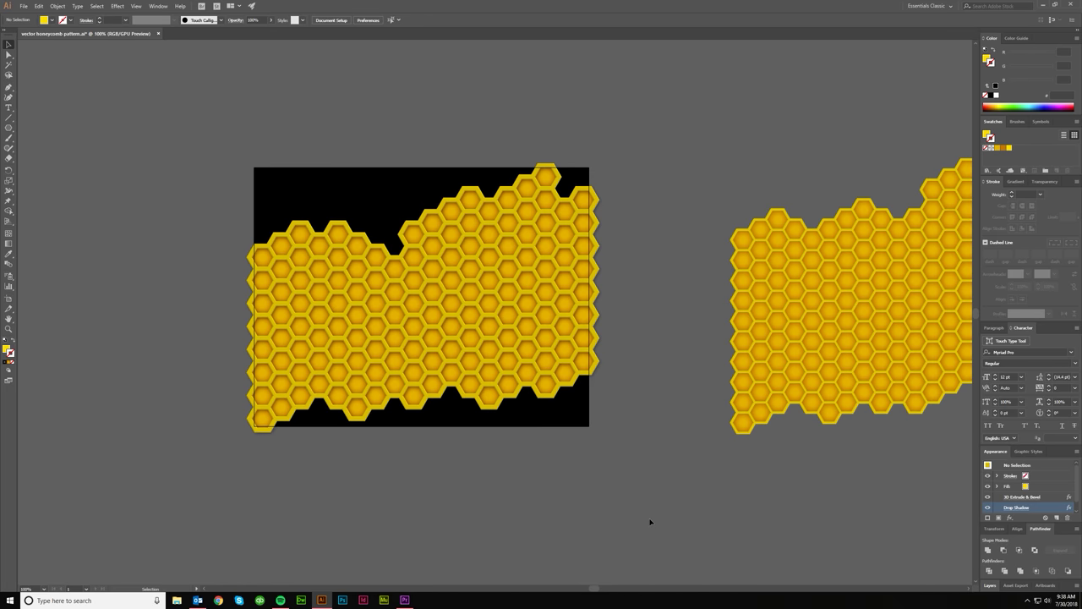
scroll(650, 519, "right", 3)
scroll(650, 522, "left", 2)
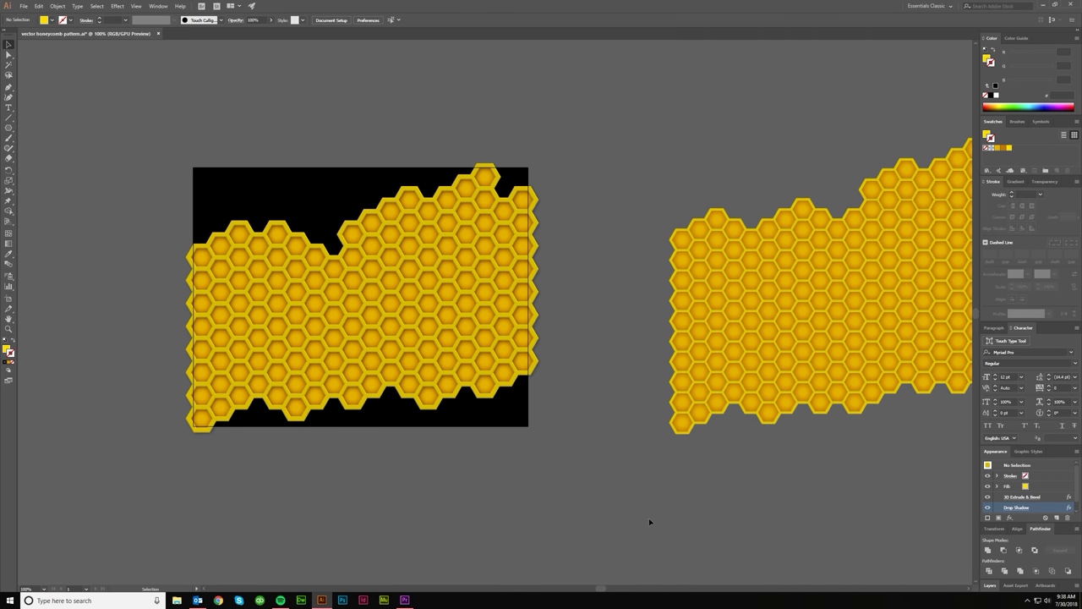